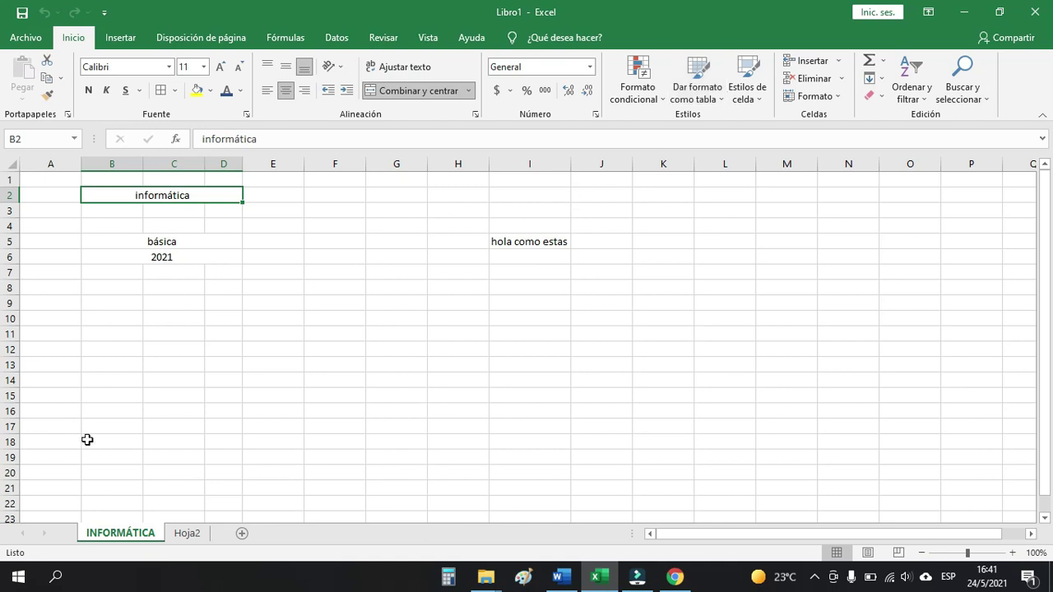
Look over the INFORMÁTICA and Hoja2 sheets and add a new blank sheet after Hoja2.
left_click(181, 534)
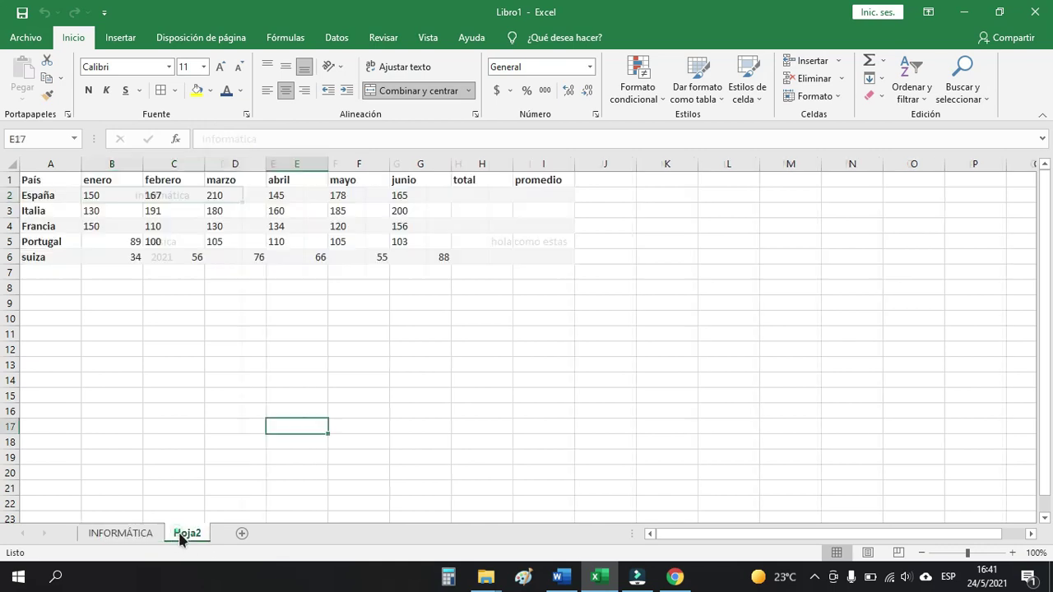
left_click(151, 535)
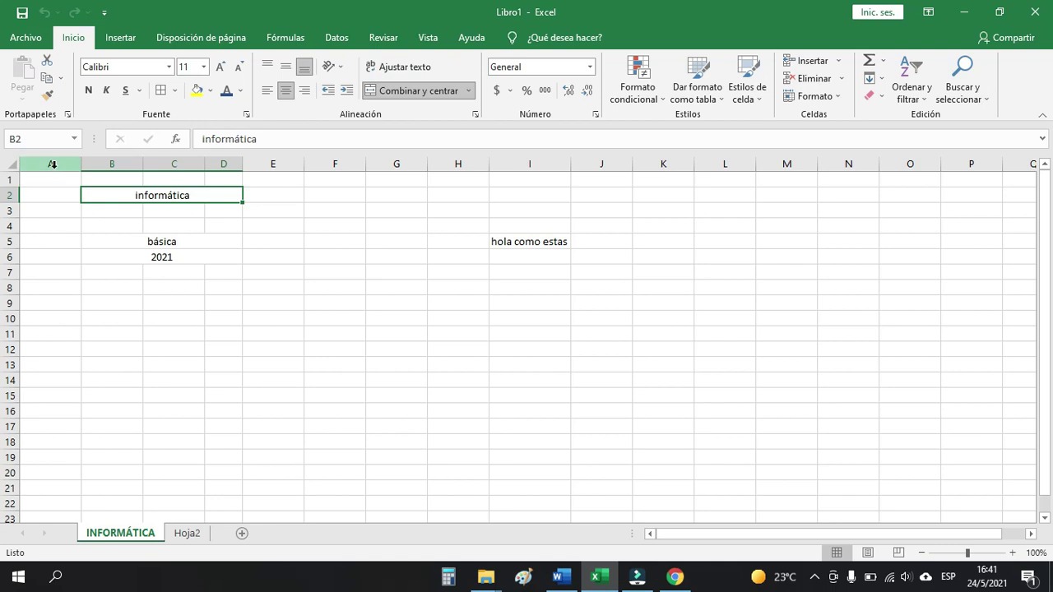
left_click(190, 534)
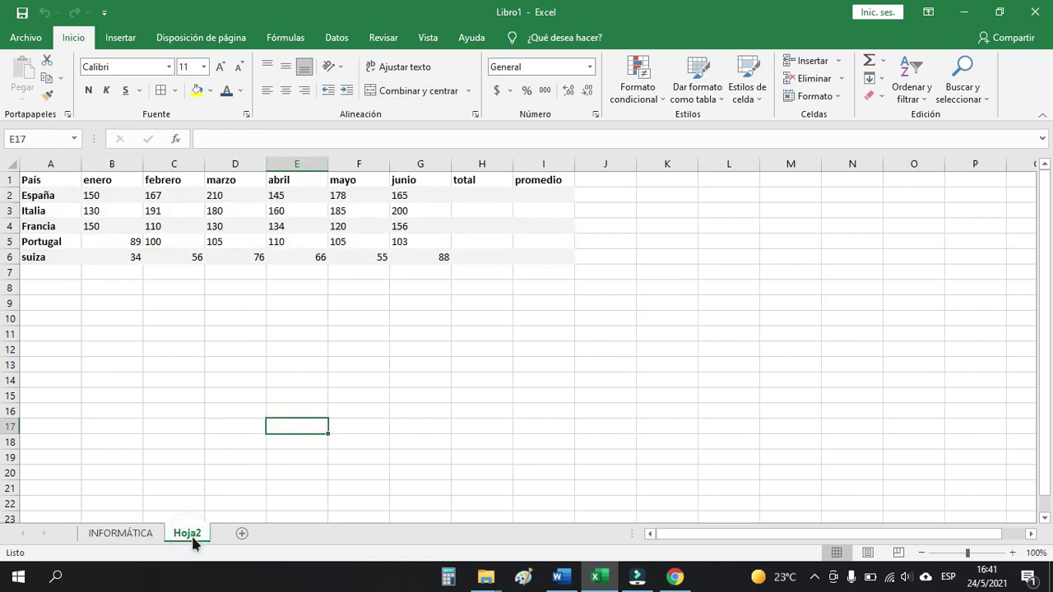
left_click(242, 534)
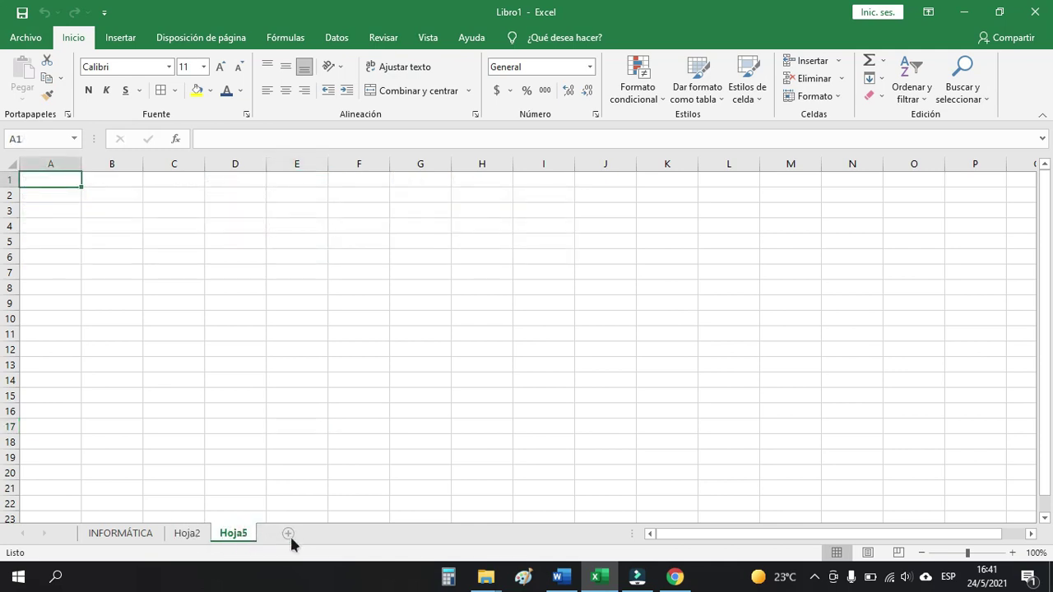
Insert another blank worksheet in front of Hoja5 using the Hoja de cálculo template, and view both new sheets.
right_click(239, 535)
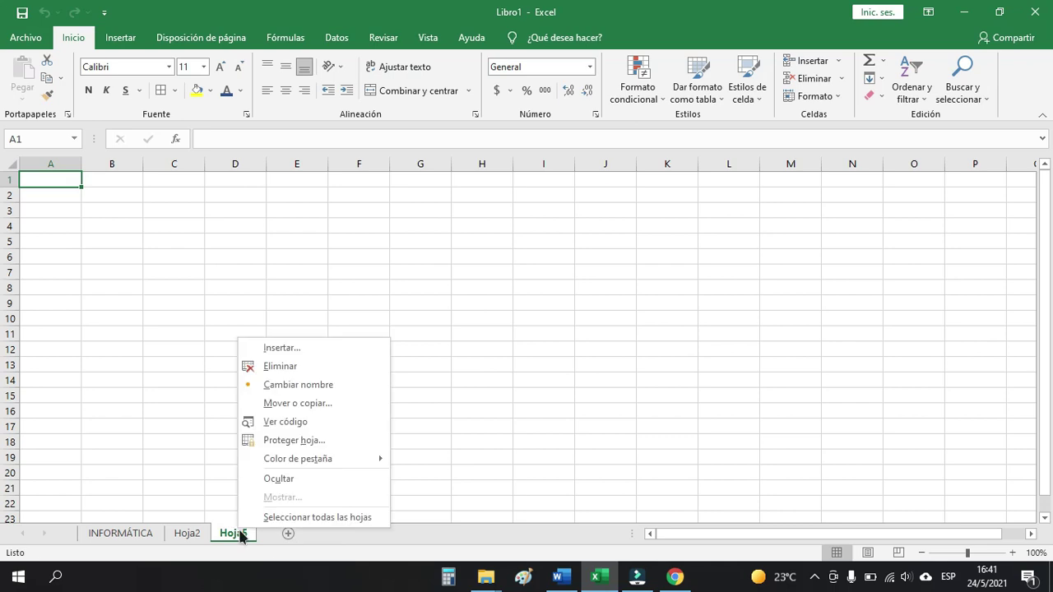
left_click(257, 345)
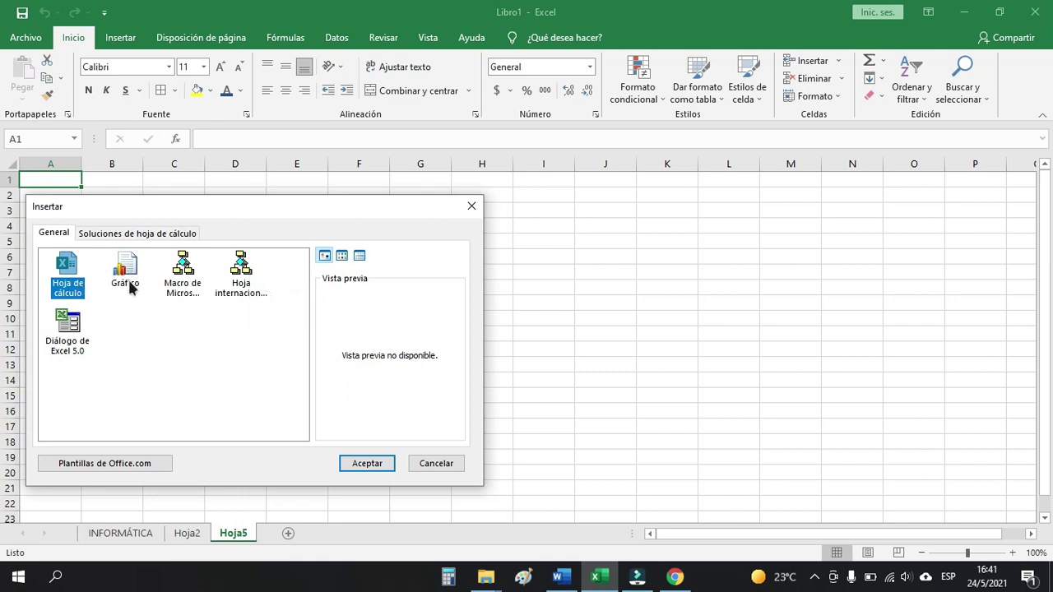
left_click(362, 465)
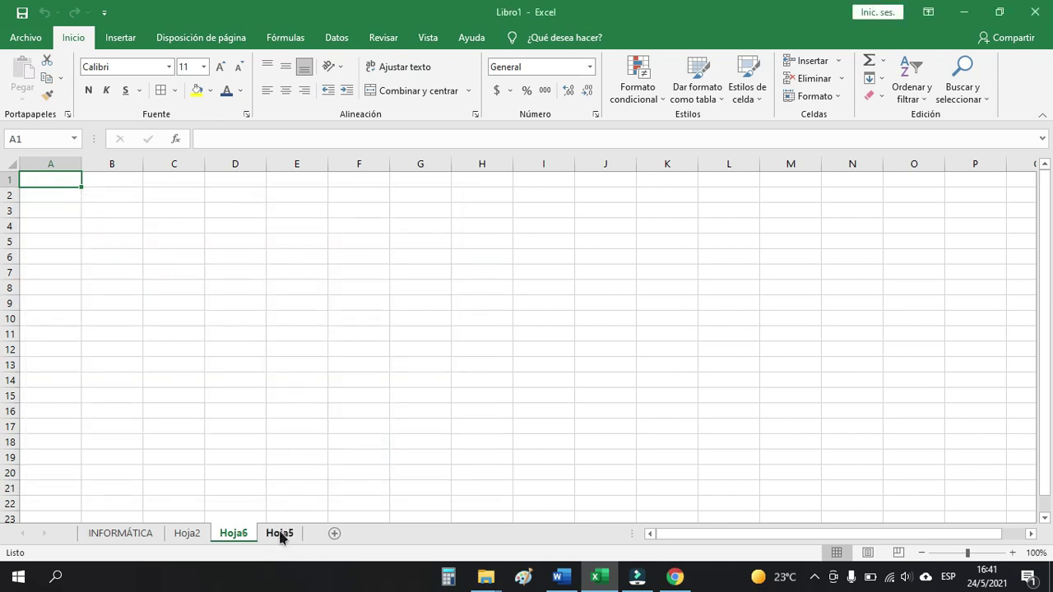
left_click(281, 533)
left_click(236, 536)
Rename the Hoja2 sheet as TABLA.
left_click(179, 535)
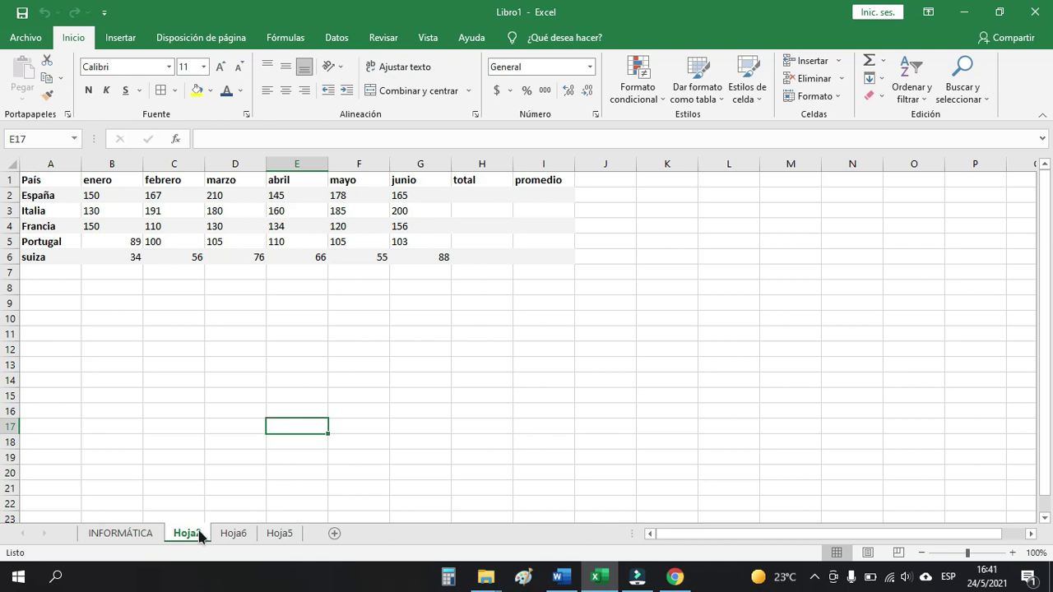
right_click(197, 528)
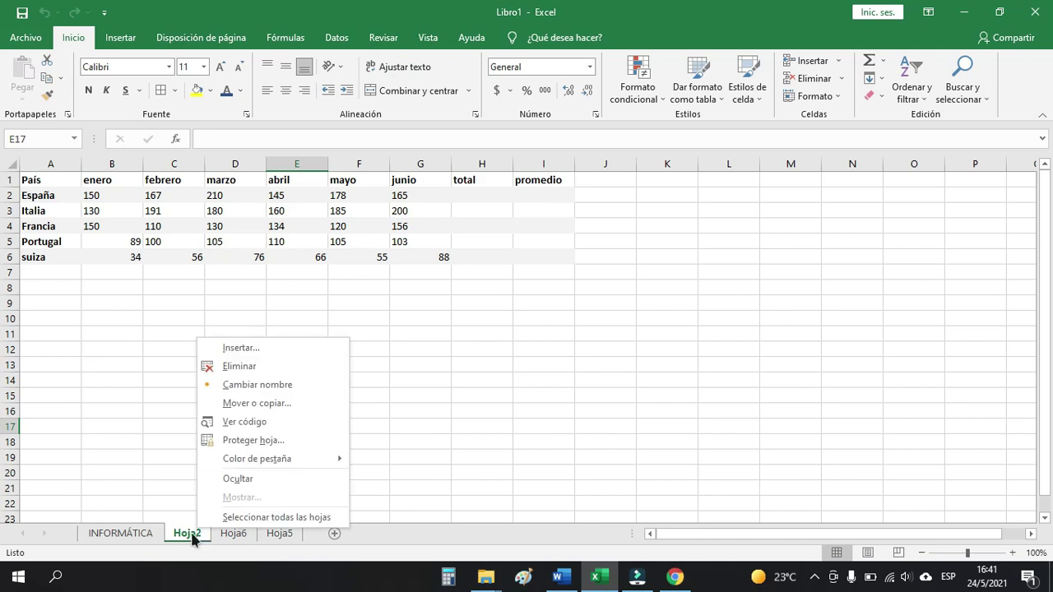
left_click(235, 386)
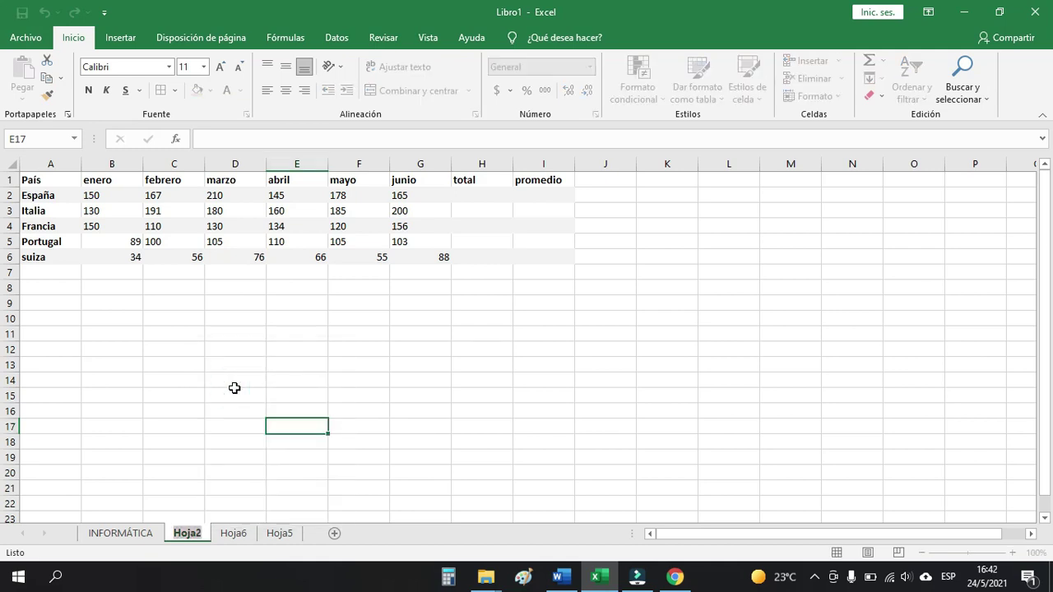
key("BackSpace")
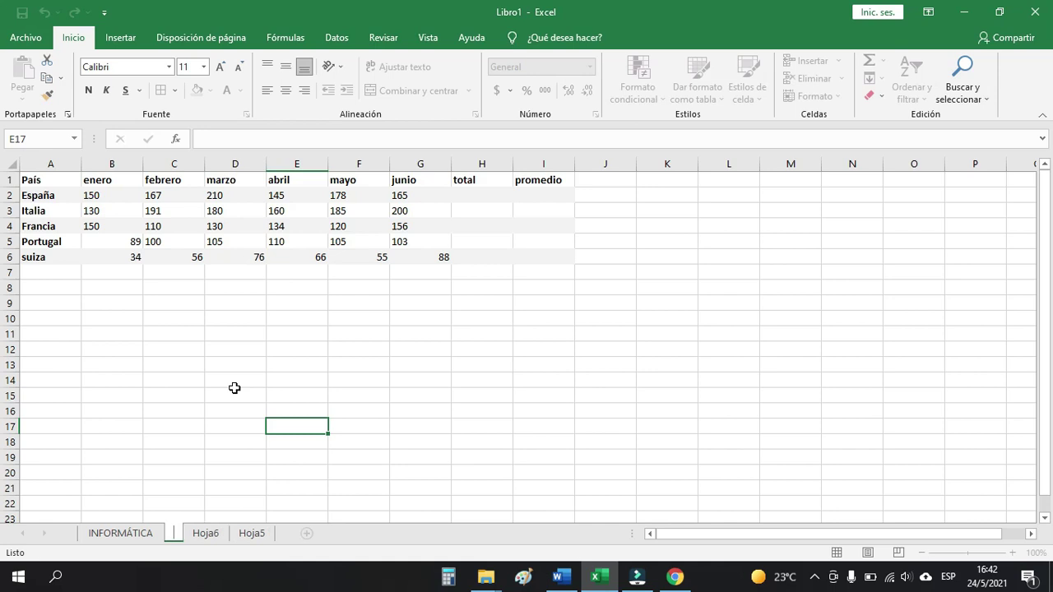
type("TABLA")
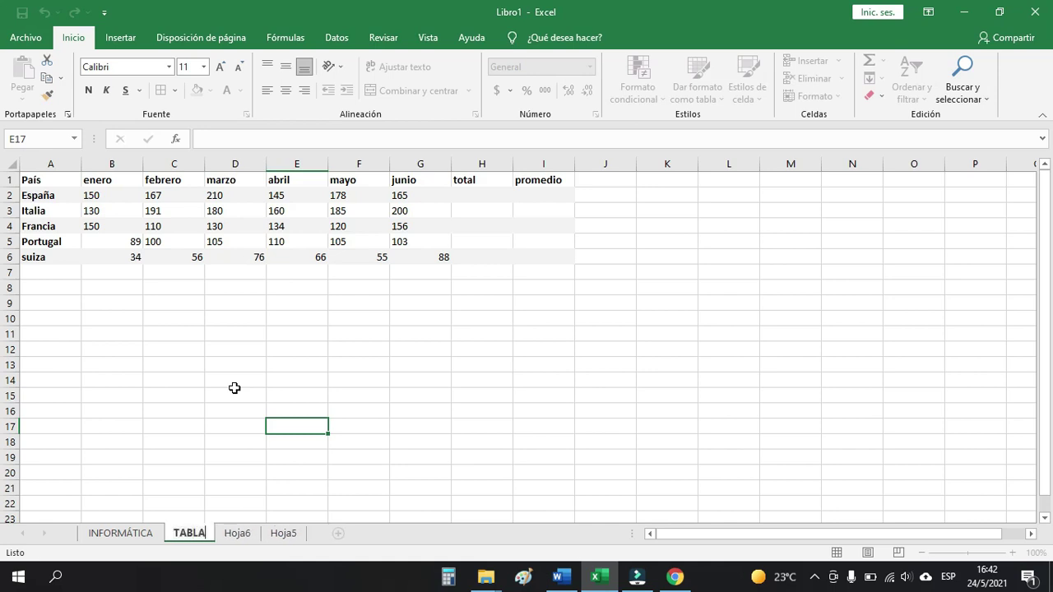
left_click(234, 388)
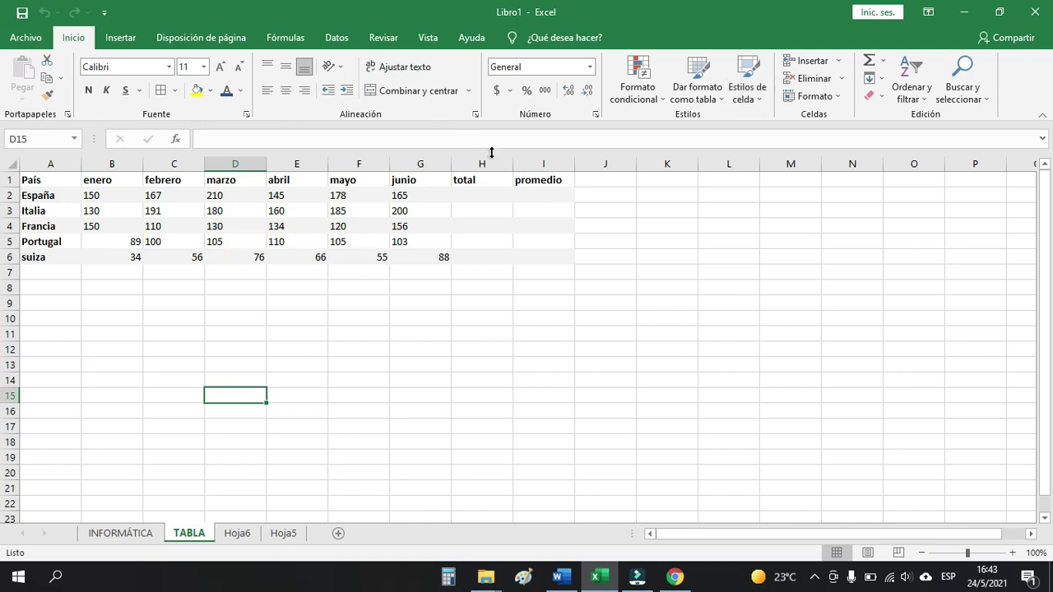
Examine the recently used functions such as SUMA, PROMEDIO, CONTAR and MAX in the Insert Function dialog without inserting any.
left_click(415, 199)
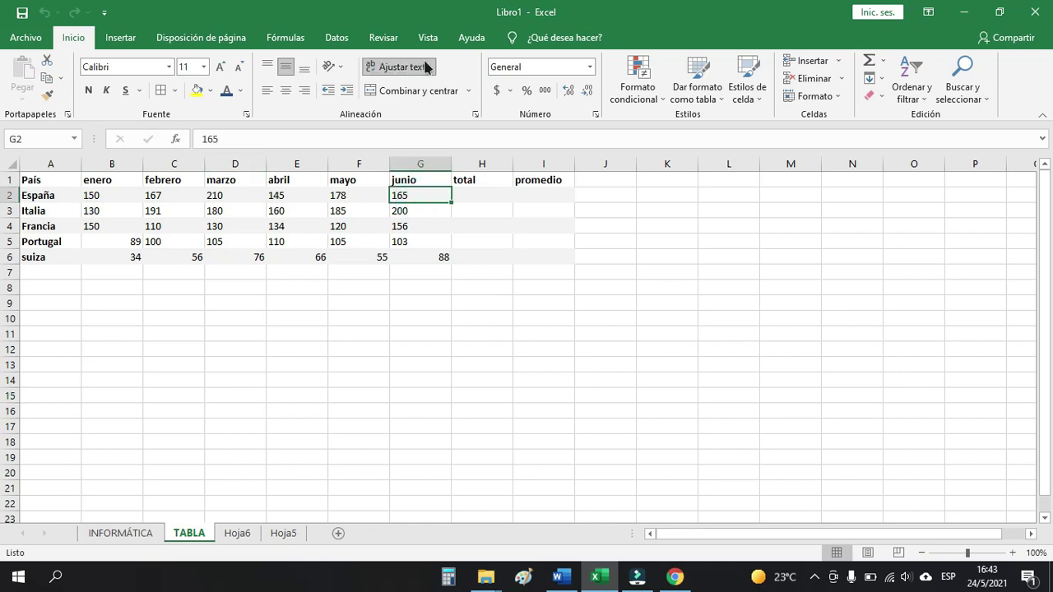
left_click(285, 38)
left_click(30, 72)
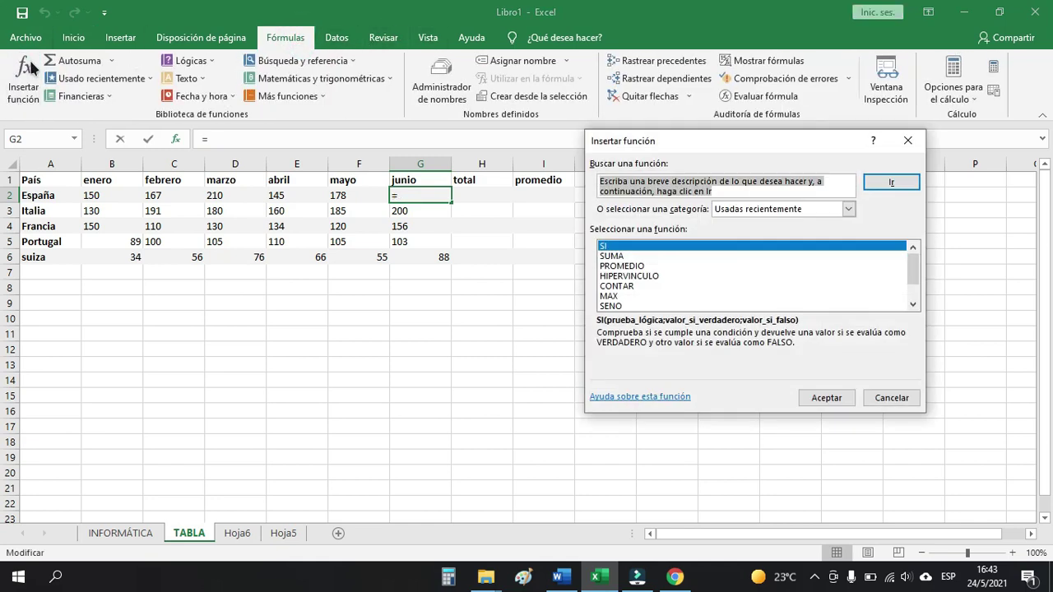
left_click(615, 257)
left_click(617, 268)
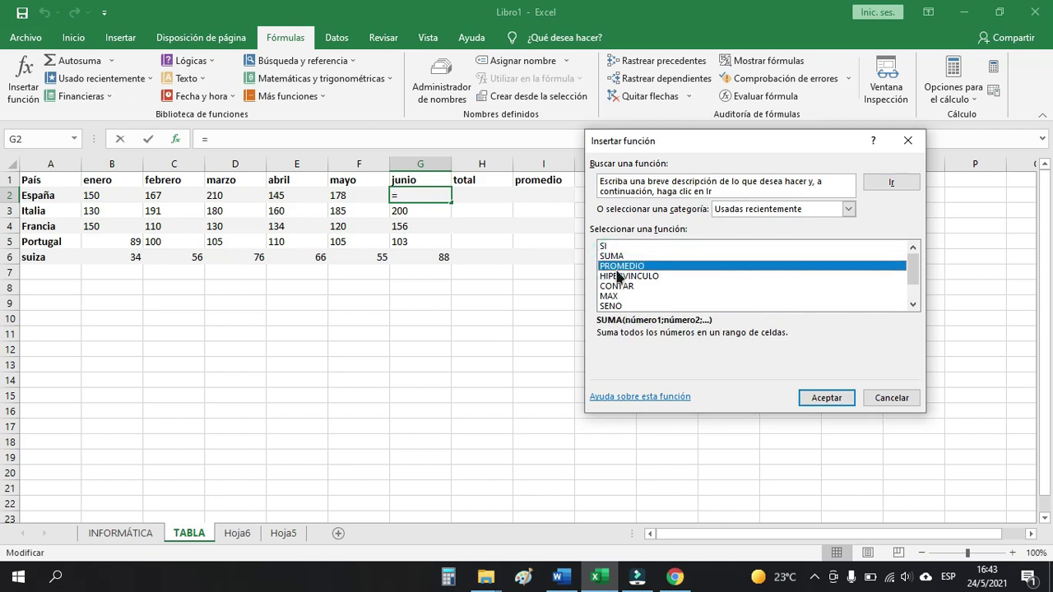
left_click(618, 286)
left_click(616, 290)
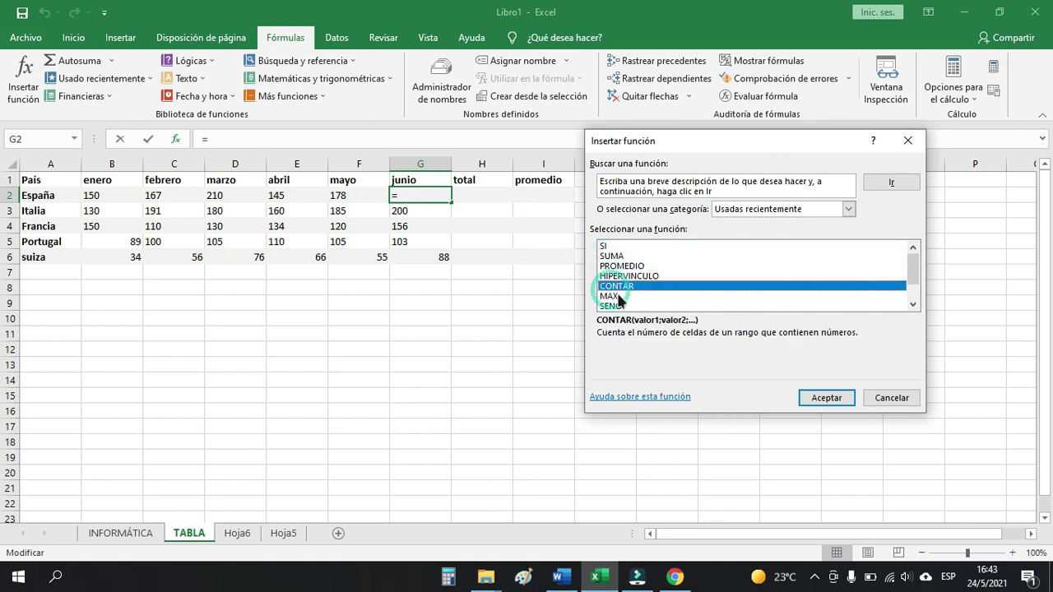
left_click(617, 296)
scroll(617, 296, "down", 1)
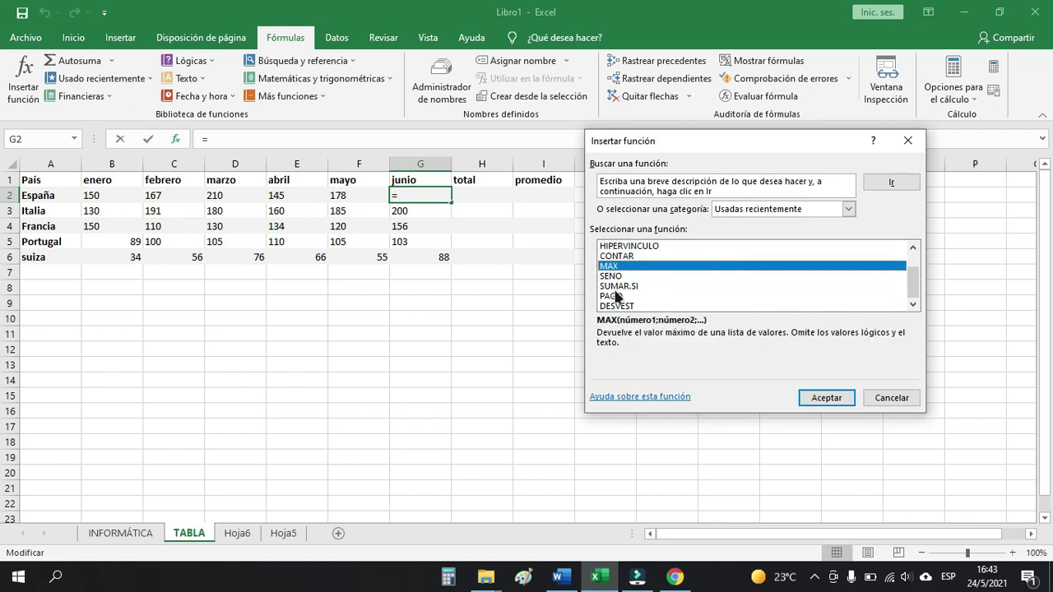
left_click(878, 402)
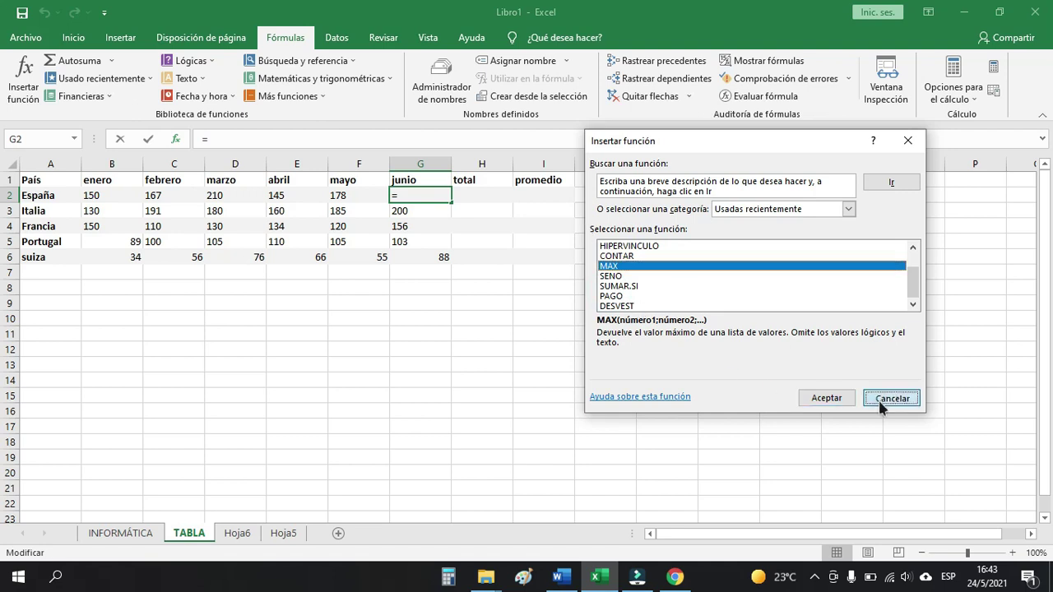
left_click(358, 304)
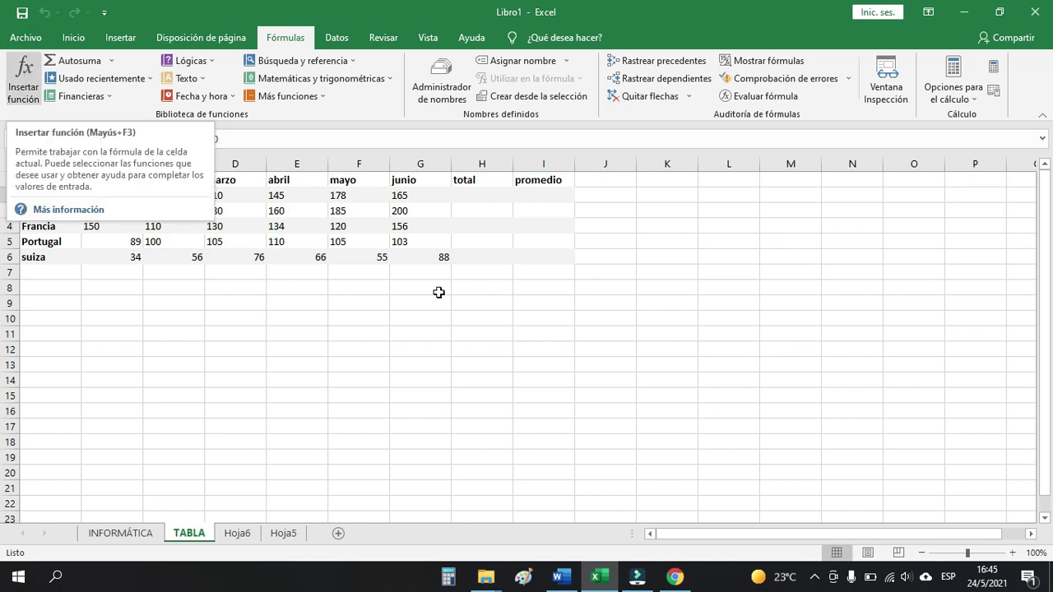
Examine the empty total cell for España and the country's monthly values from enero to junio.
left_click(501, 196)
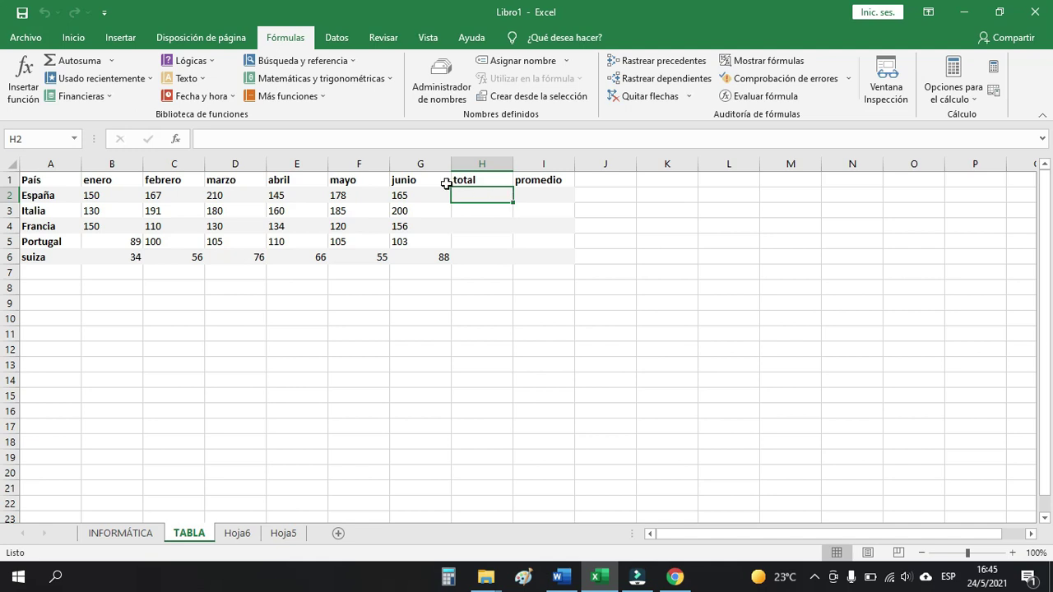
left_click(94, 198)
left_click(154, 200)
left_click(220, 204)
left_click(240, 197)
left_click(284, 197)
left_click(340, 197)
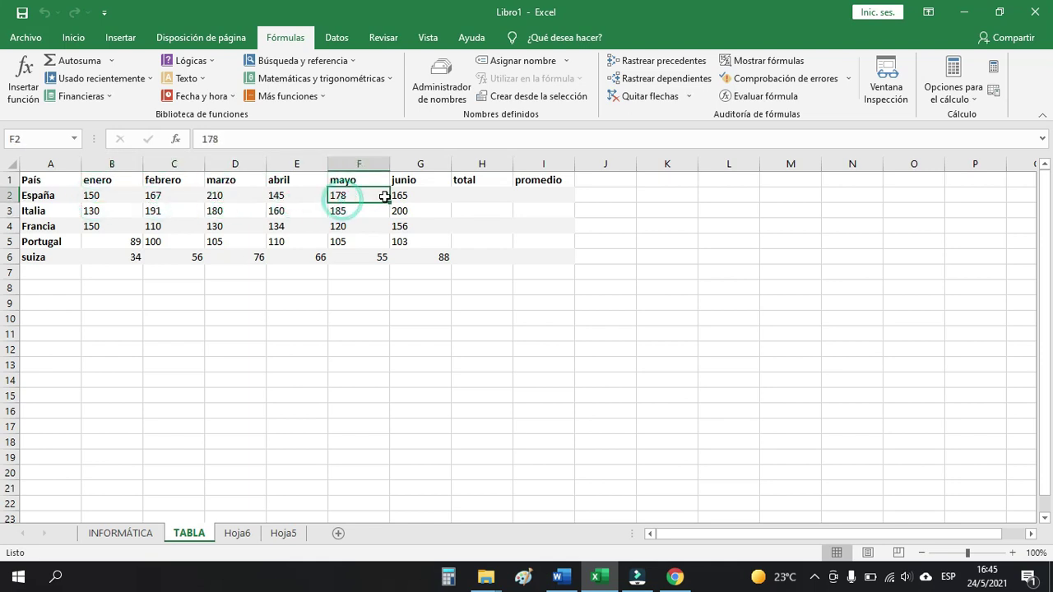
left_click(403, 197)
left_click(99, 196)
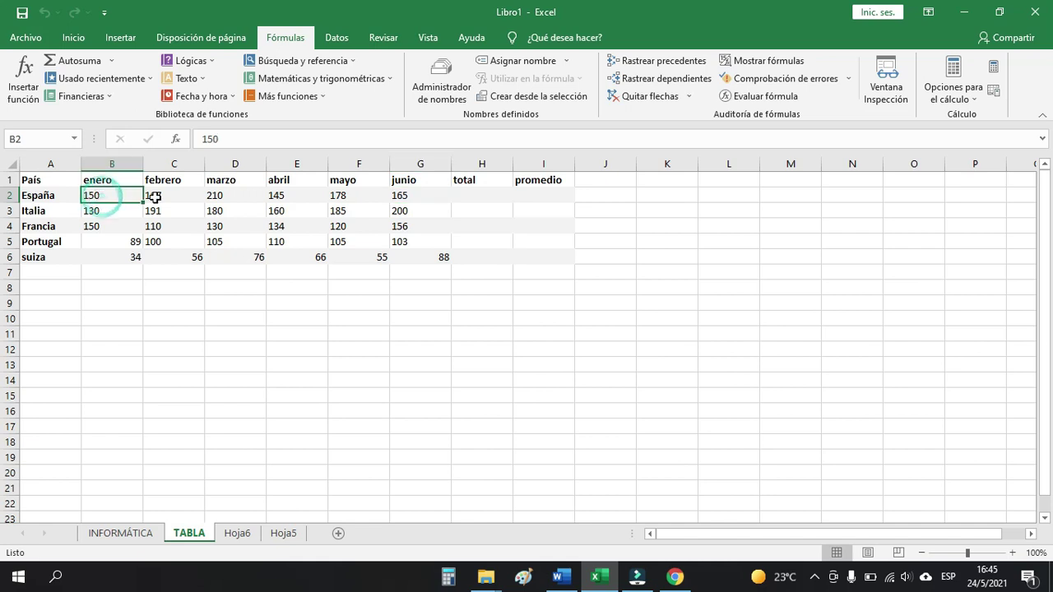
left_click(153, 199)
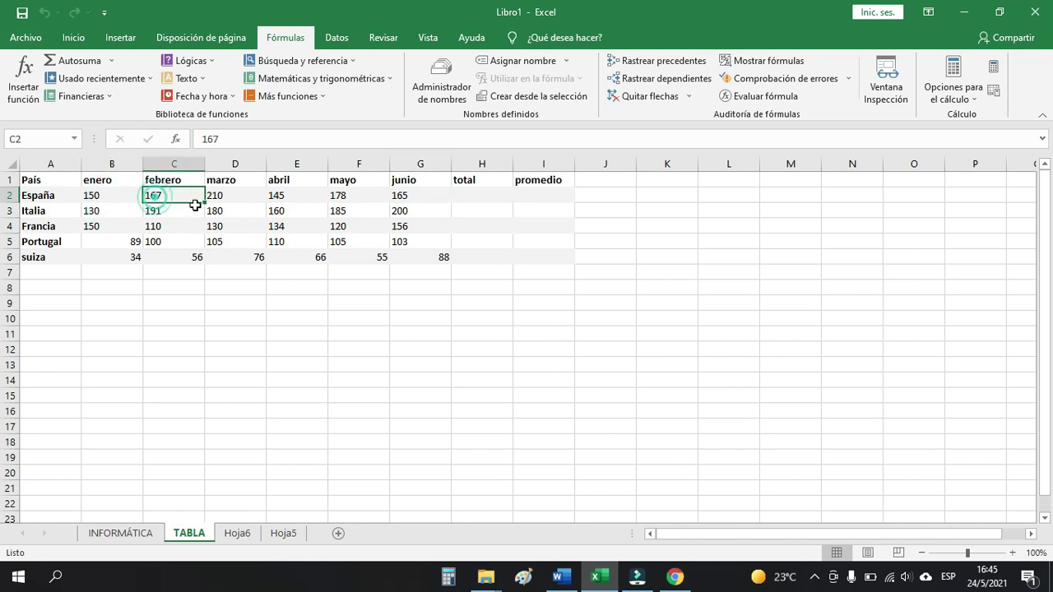
left_click(476, 197)
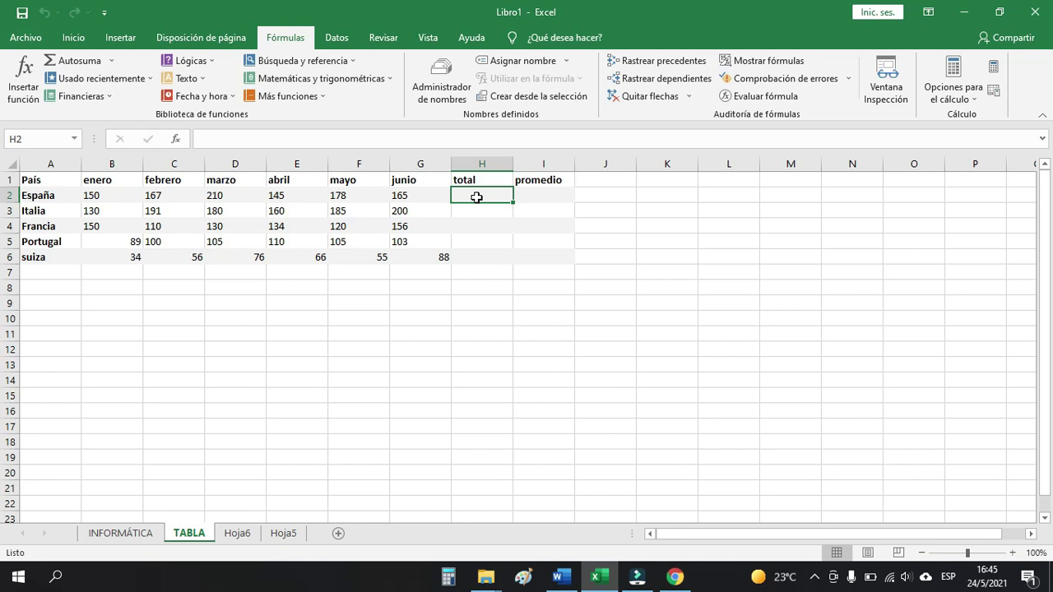
type("=")
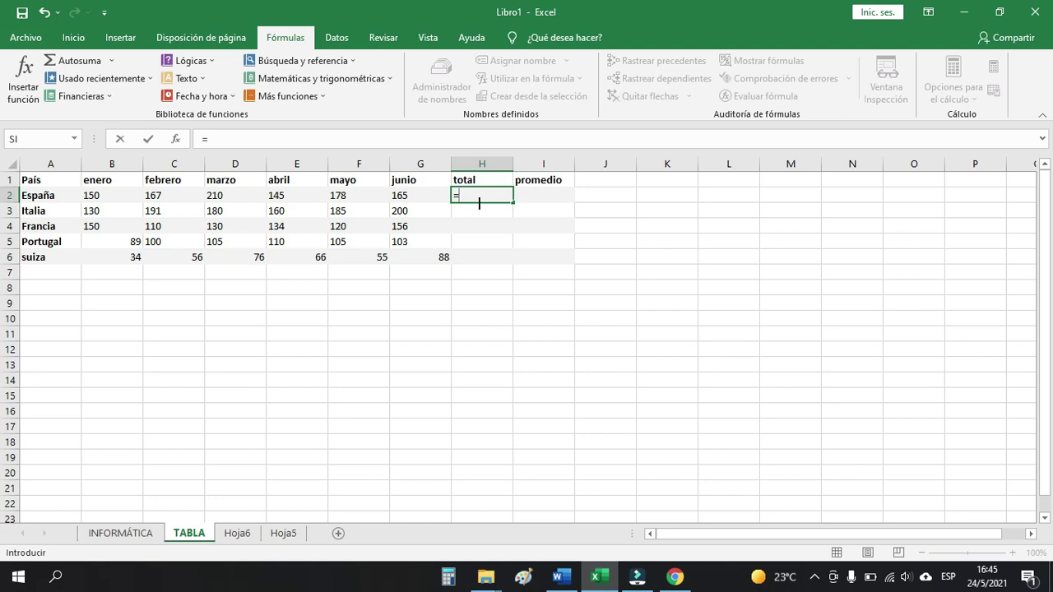
key("BackSpace")
left_click(95, 199)
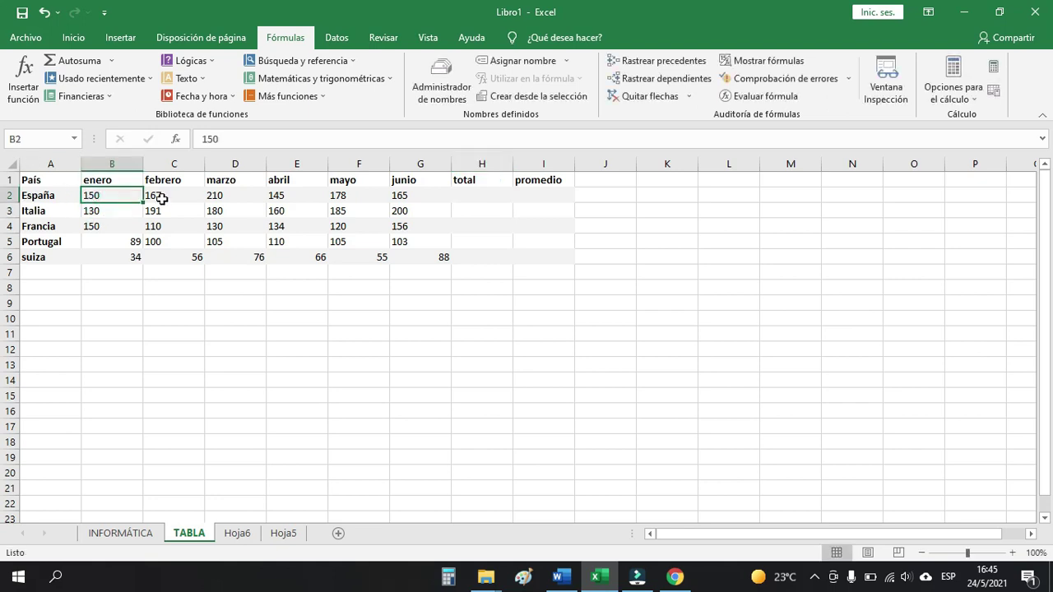
left_click(163, 202)
left_click(216, 197)
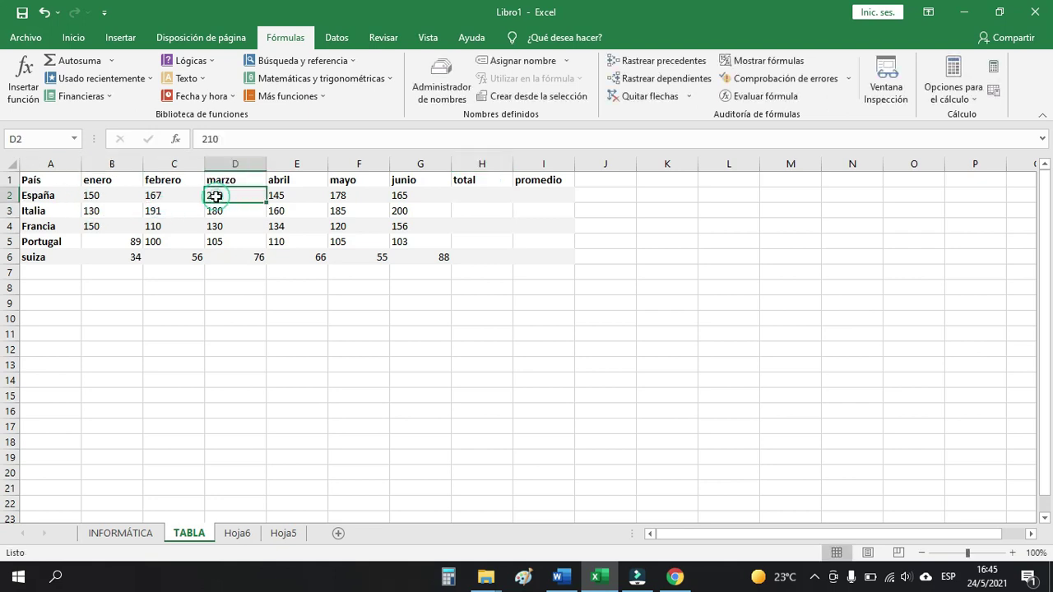
Enter the formula =B2+C2+D2+E2+F2+G2 in H2 to total España's months, and review it in the cell.
left_click(477, 194)
type("=")
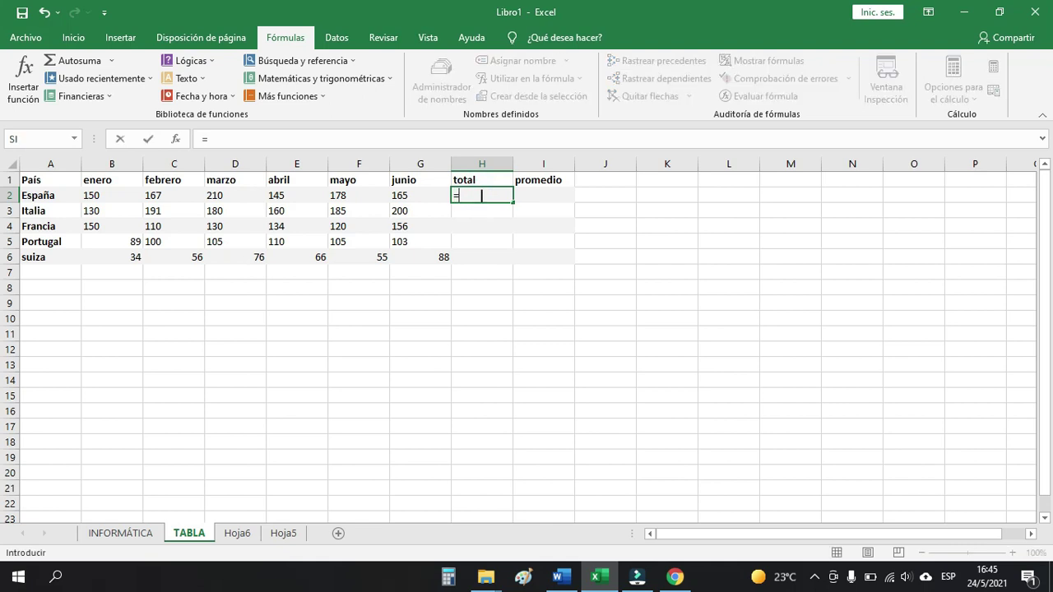
left_click(99, 197)
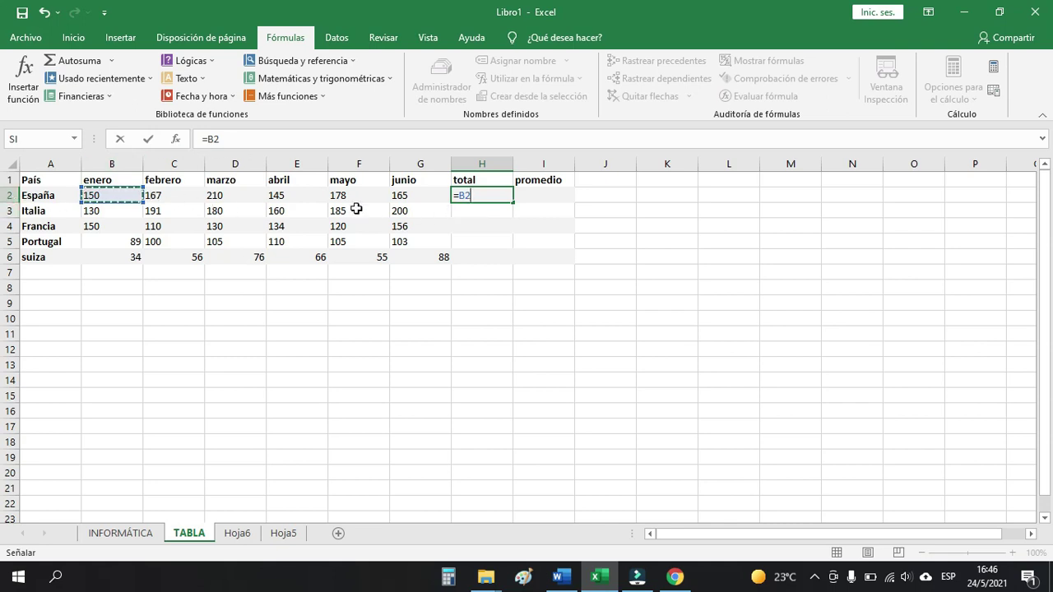
type("+")
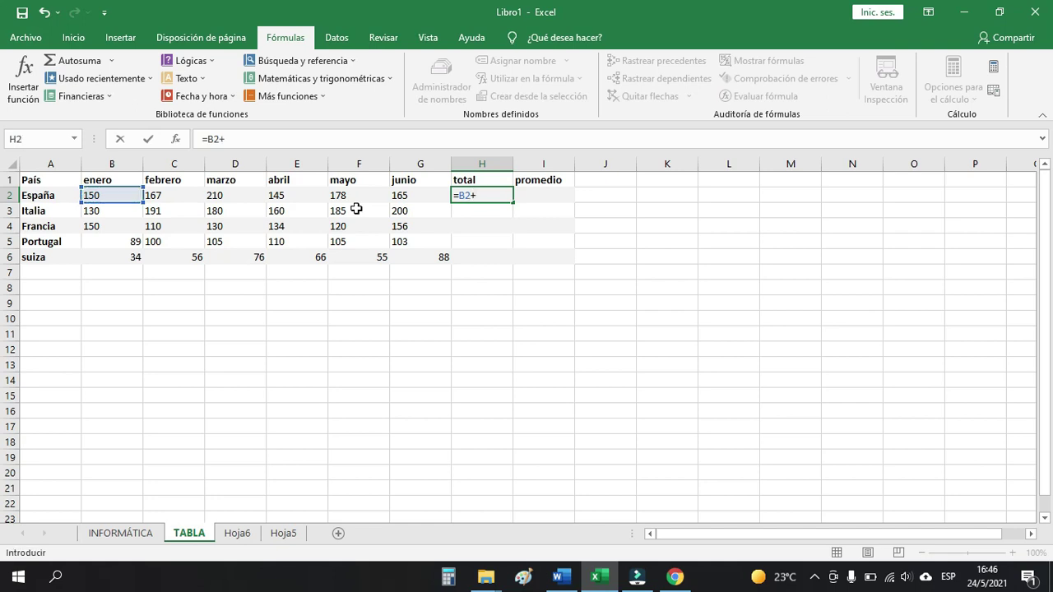
left_click(163, 197)
type("+")
left_click(220, 197)
type("+")
left_click(293, 197)
type("+")
left_click(334, 195)
type("+")
left_click(416, 197)
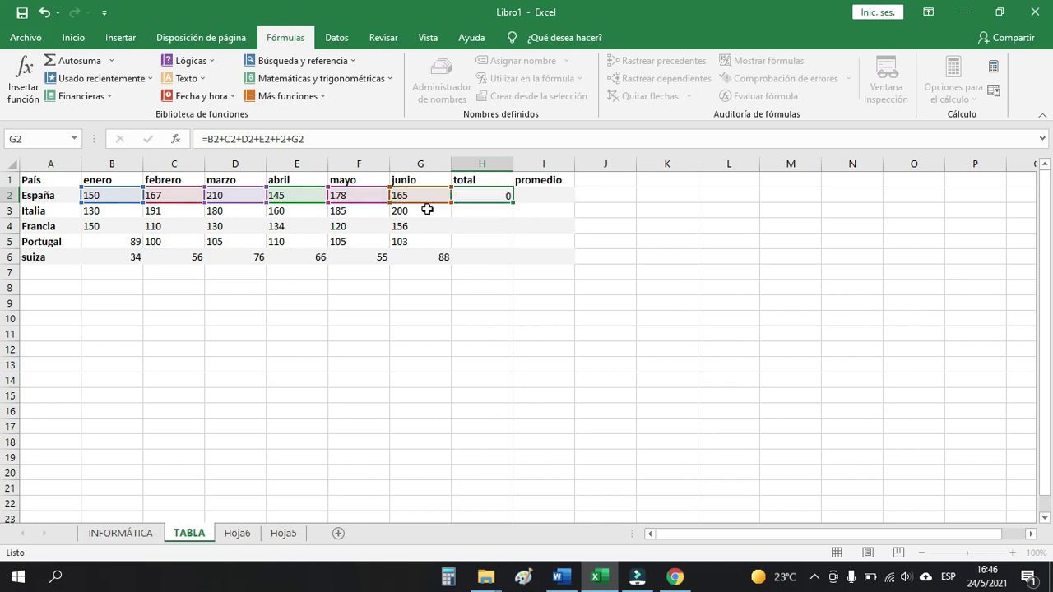
key("Return")
left_click(486, 194)
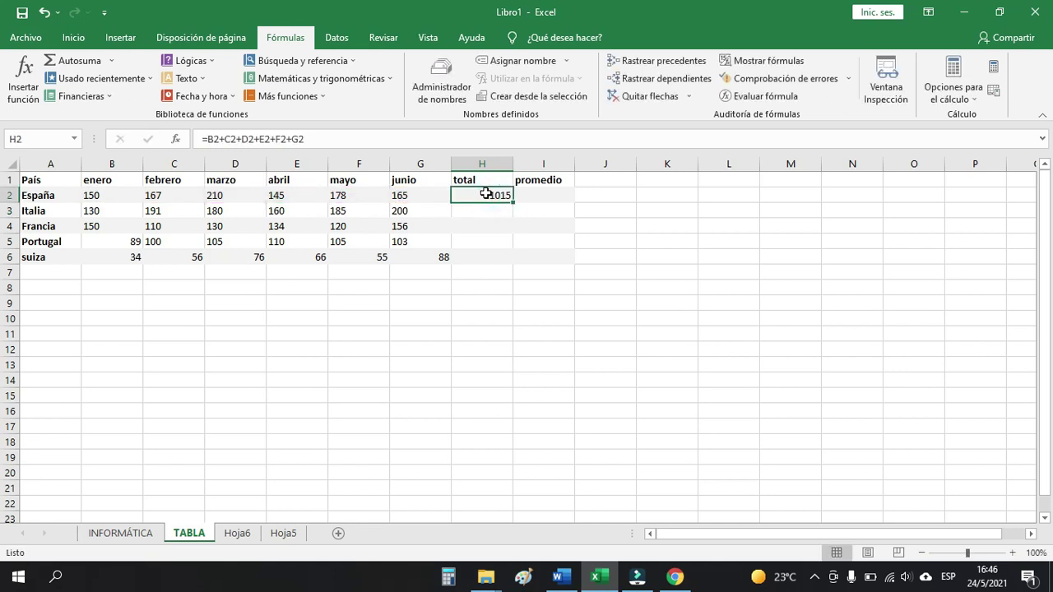
left_click(484, 242)
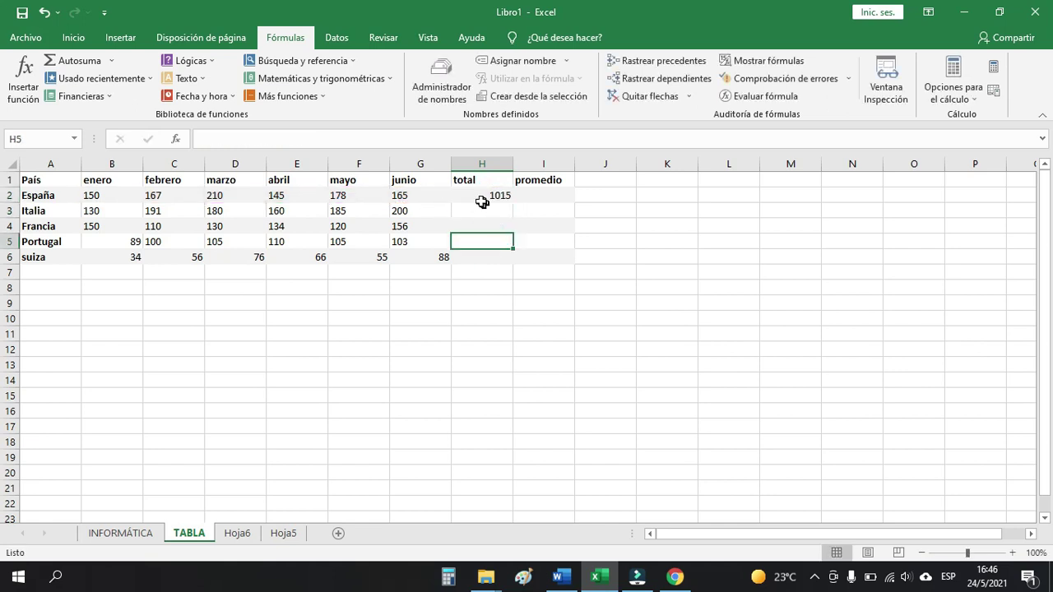
left_click(480, 201)
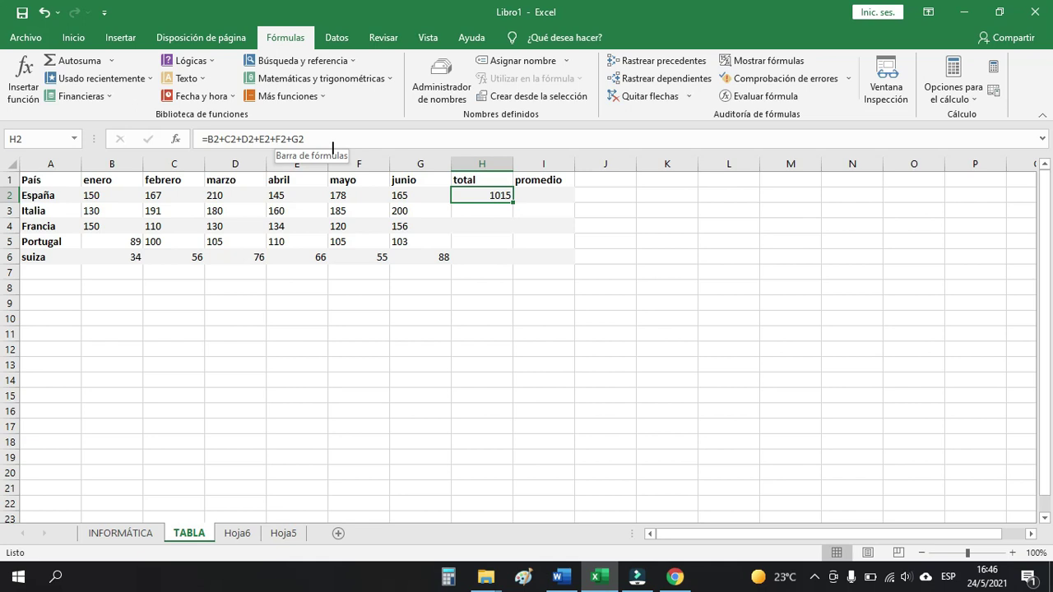
Examine the cell references in España's total formula against the highlighted month cells, keeping the formula as it is.
left_click(216, 134)
left_click(226, 136)
left_click(239, 138)
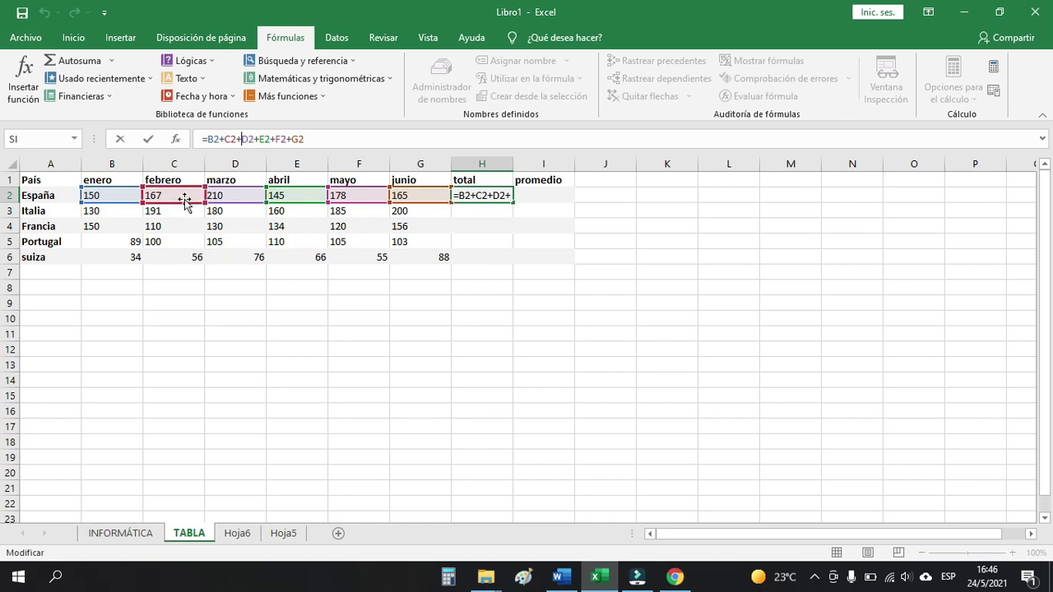
left_click(280, 139)
left_click(312, 139)
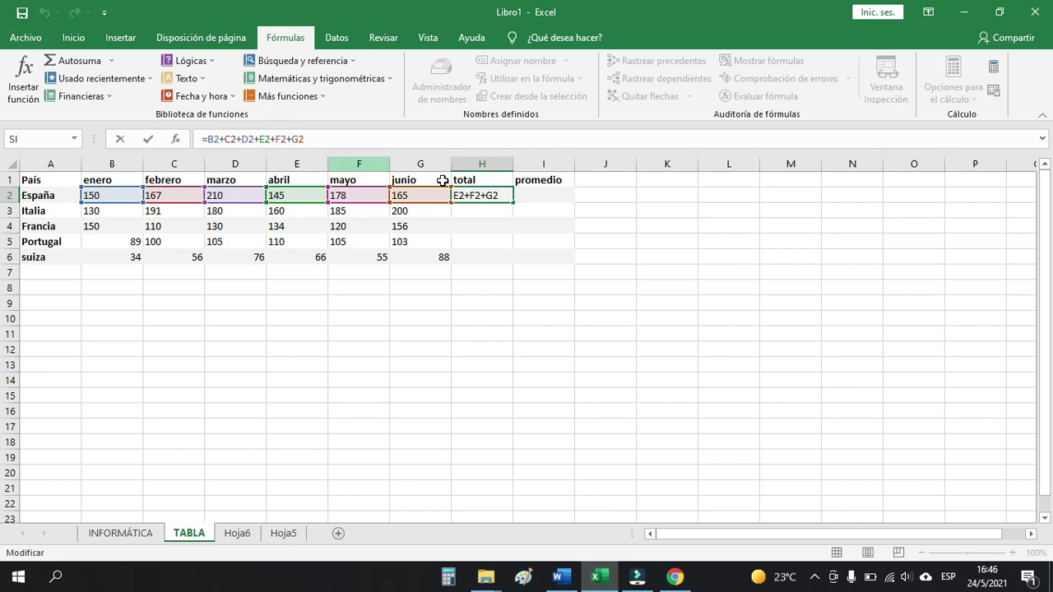
key("ctrl+Return")
Enter the typed-number formula =130+191+180+160+185+200 in H3 to total Italia's months, and review it.
left_click(491, 211)
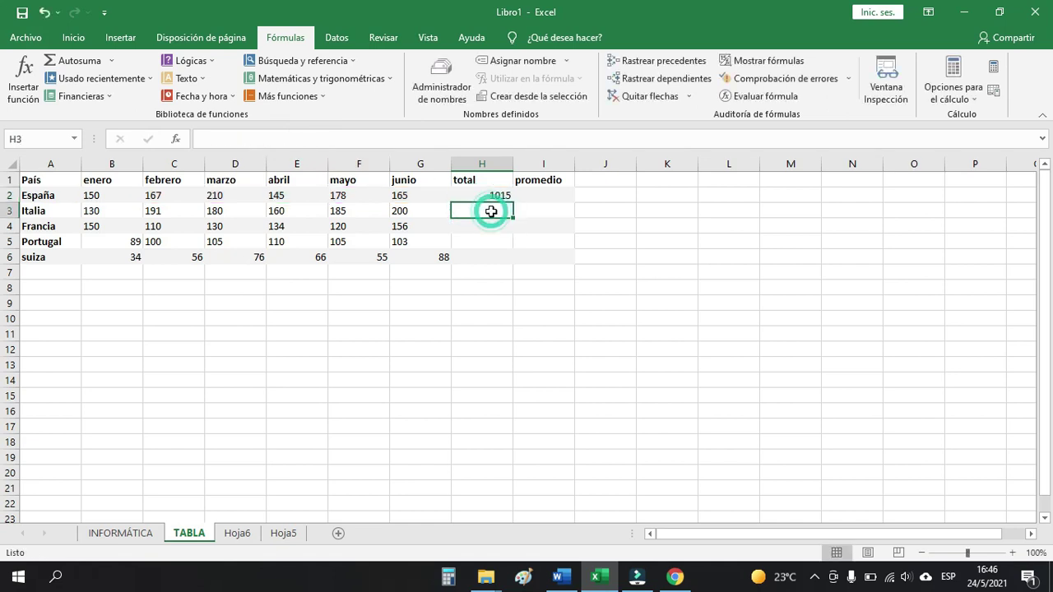
type("=")
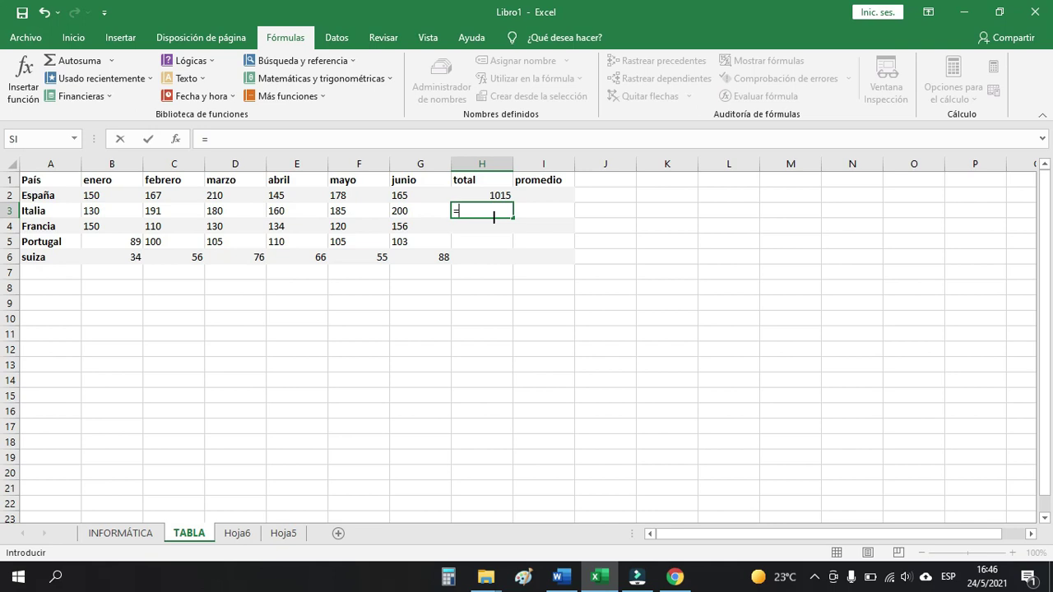
type("130+19")
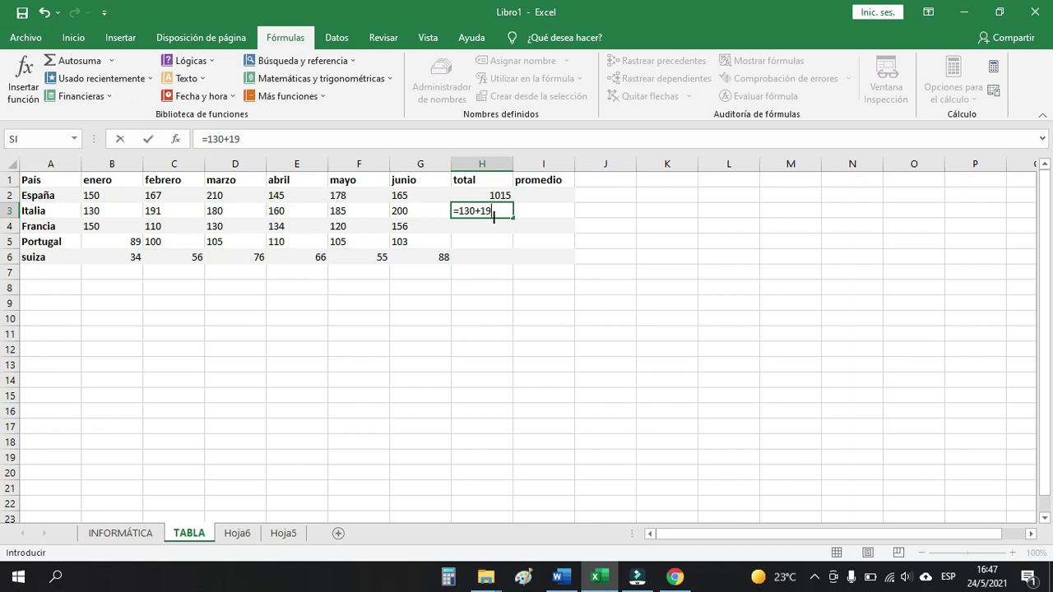
type("1+180+160")
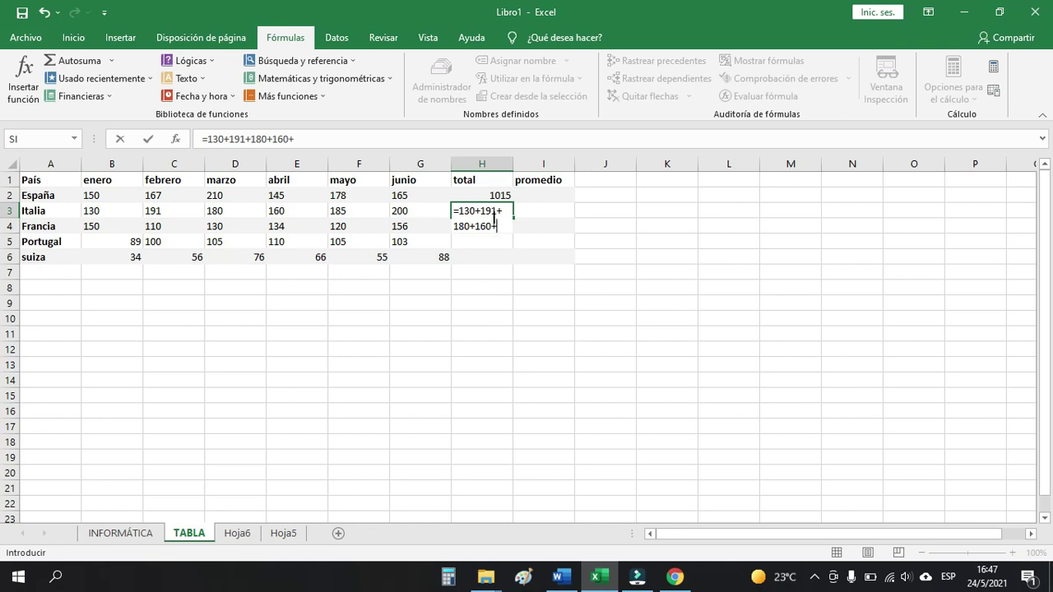
type("+185+200")
left_click(511, 270)
left_click(485, 209)
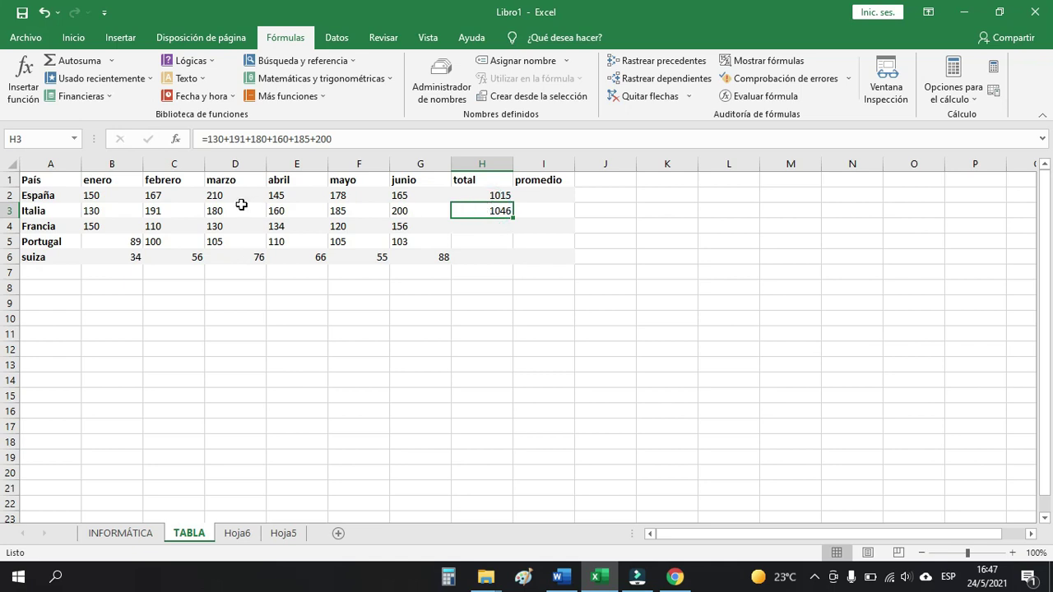
Set Italia's enero value to 500 and check the country's total formula.
left_click(106, 212)
type("500")
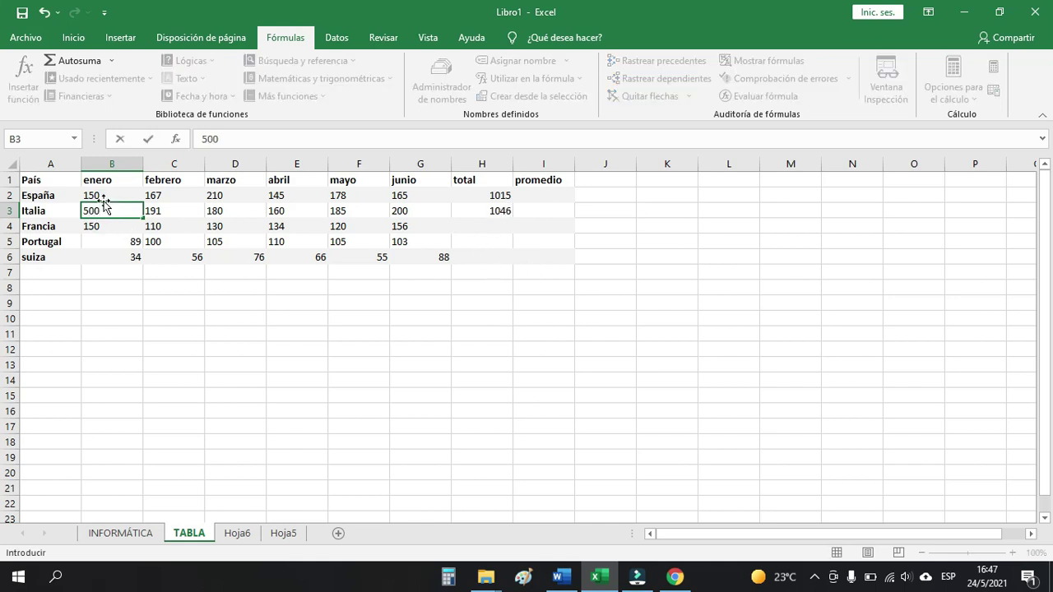
left_click(539, 252)
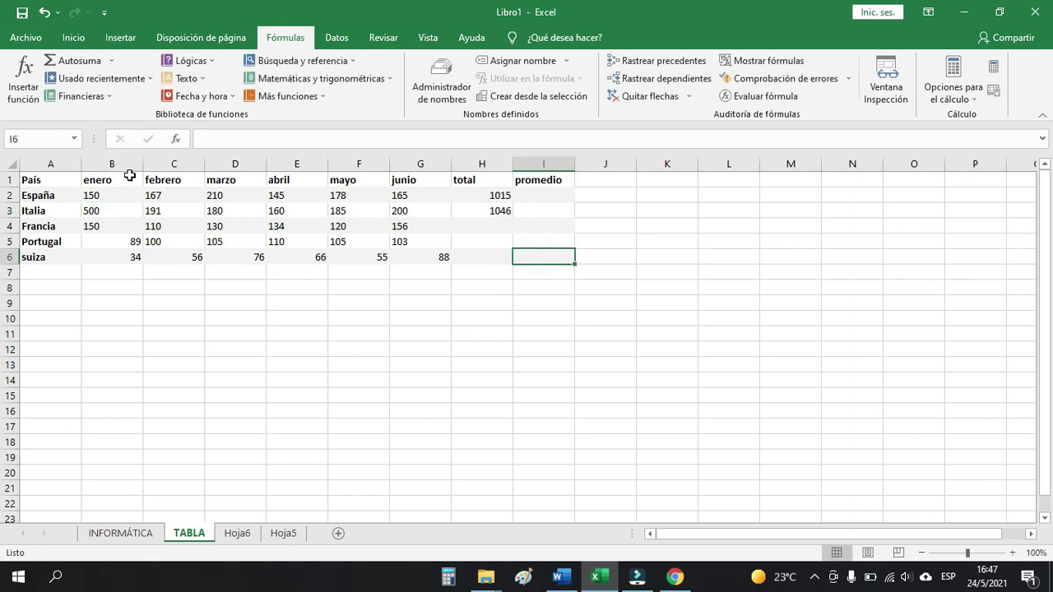
left_click(500, 209)
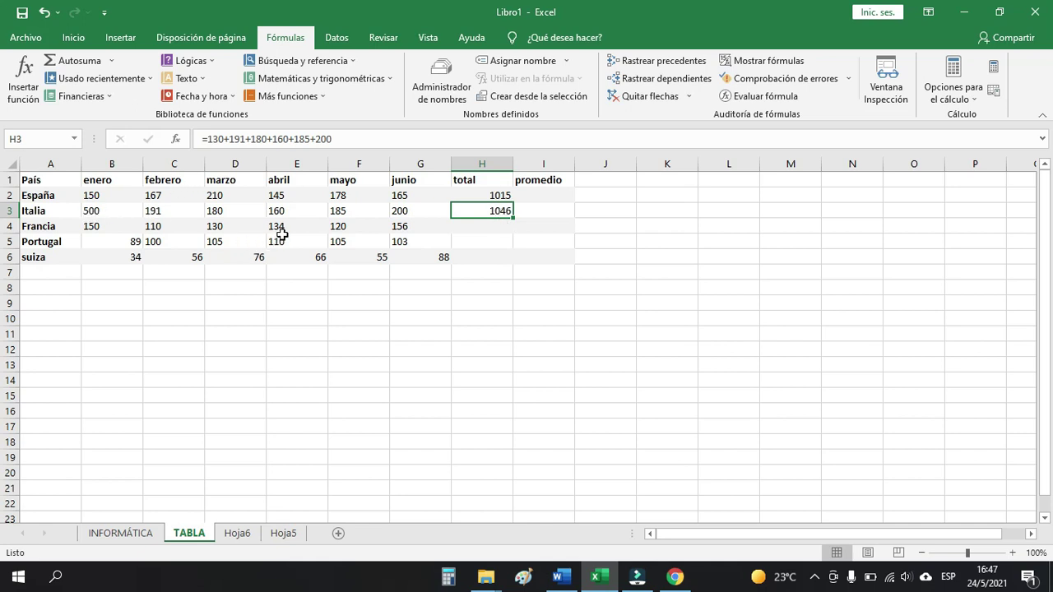
Set España's febrero value to 900 and check the country's total formula before and after the change.
left_click(485, 197)
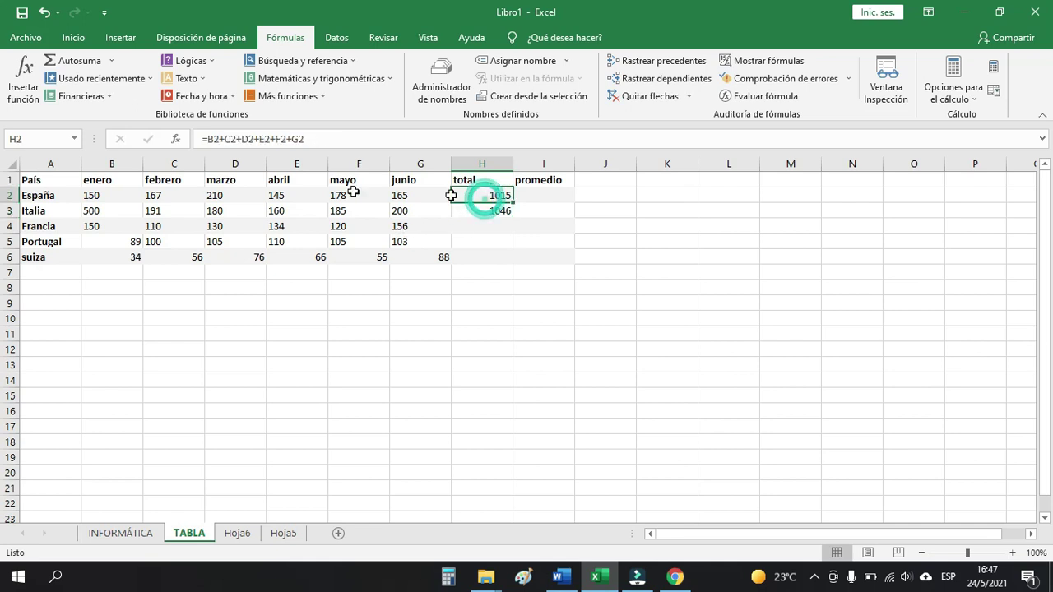
left_click(152, 194)
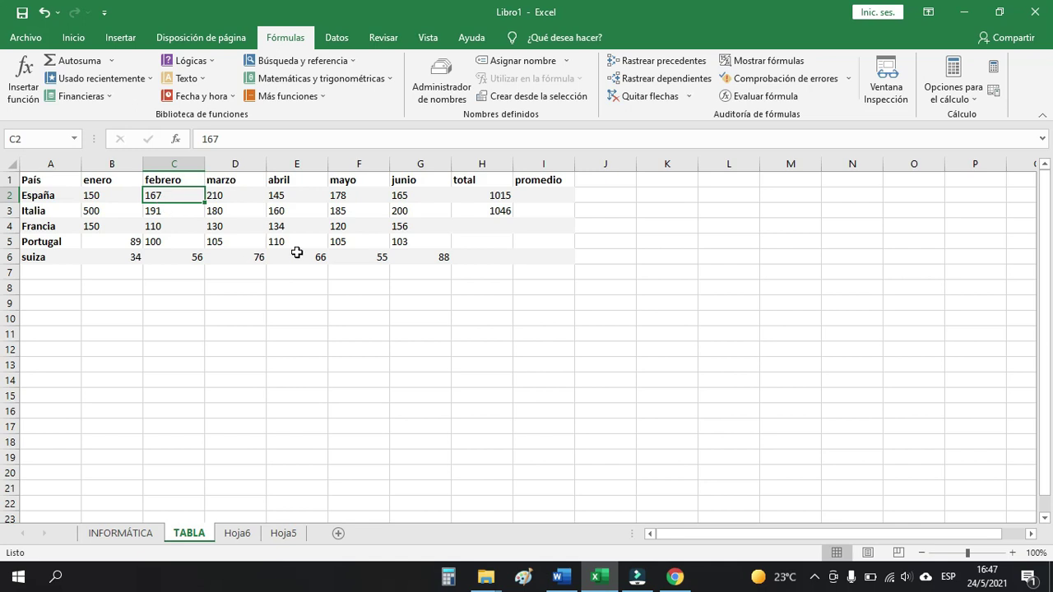
type("900")
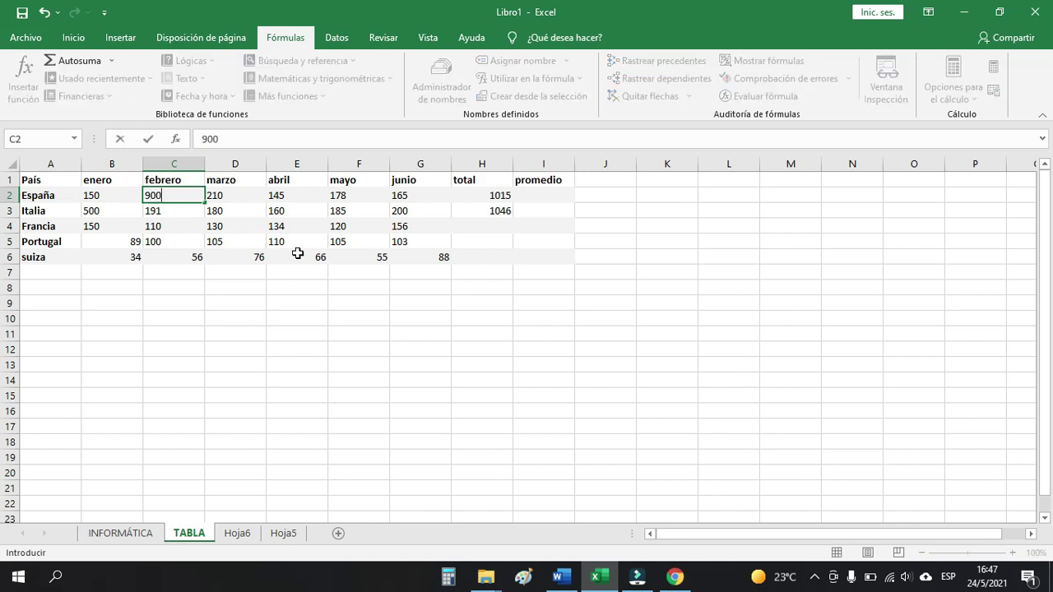
left_click(544, 228)
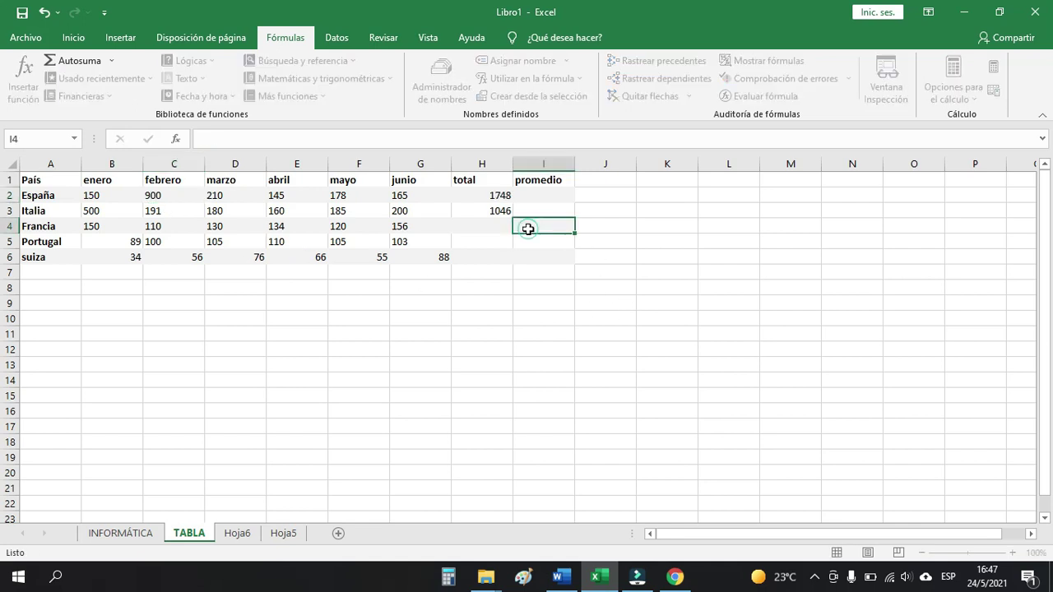
left_click(499, 195)
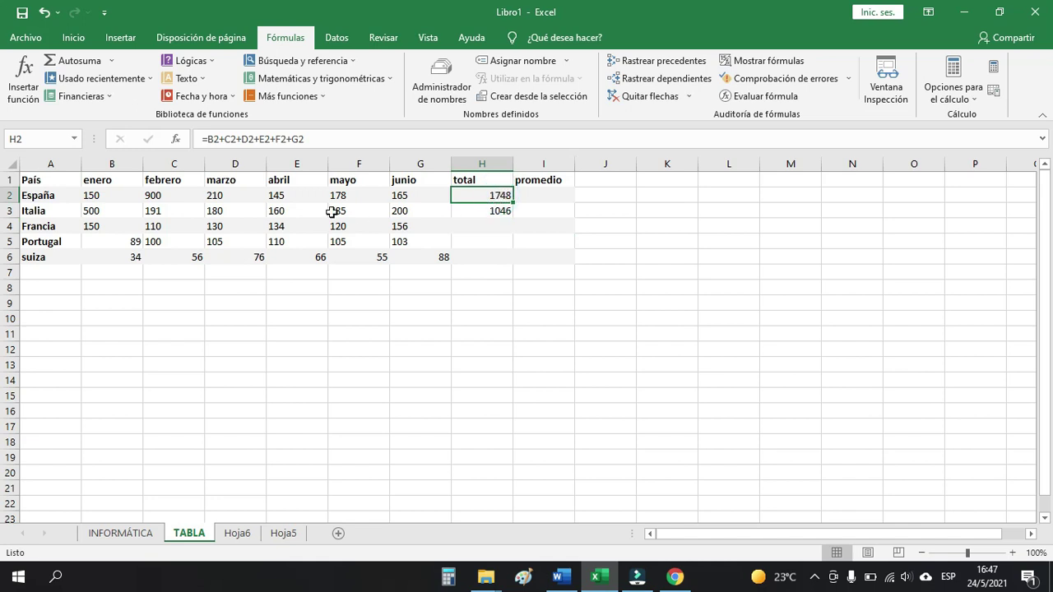
Recheck the two changed month values and delete the typed-number formula from Italia's total cell H3.
left_click(169, 195)
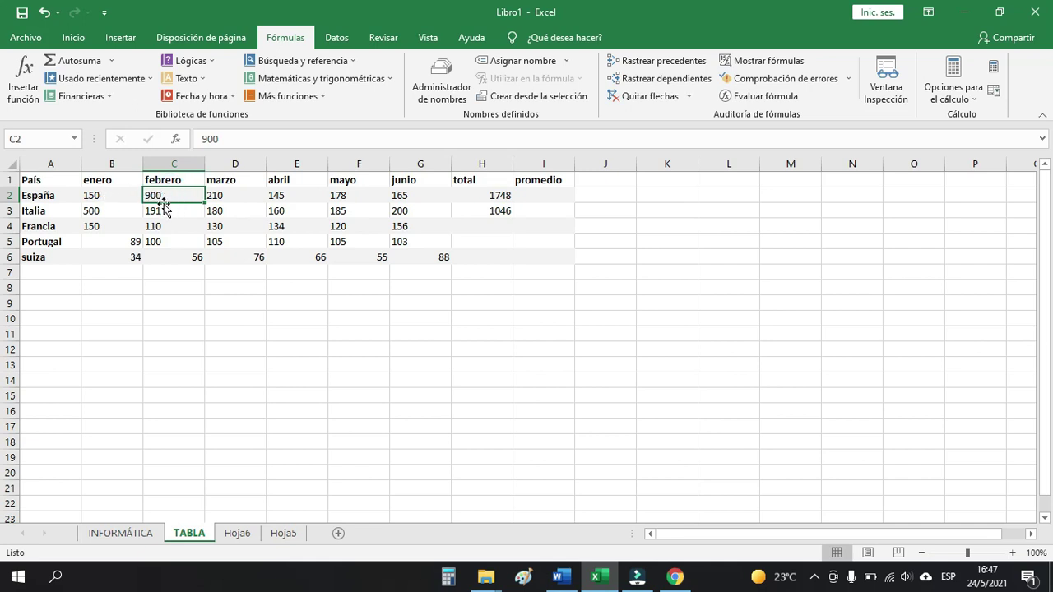
left_click(89, 213)
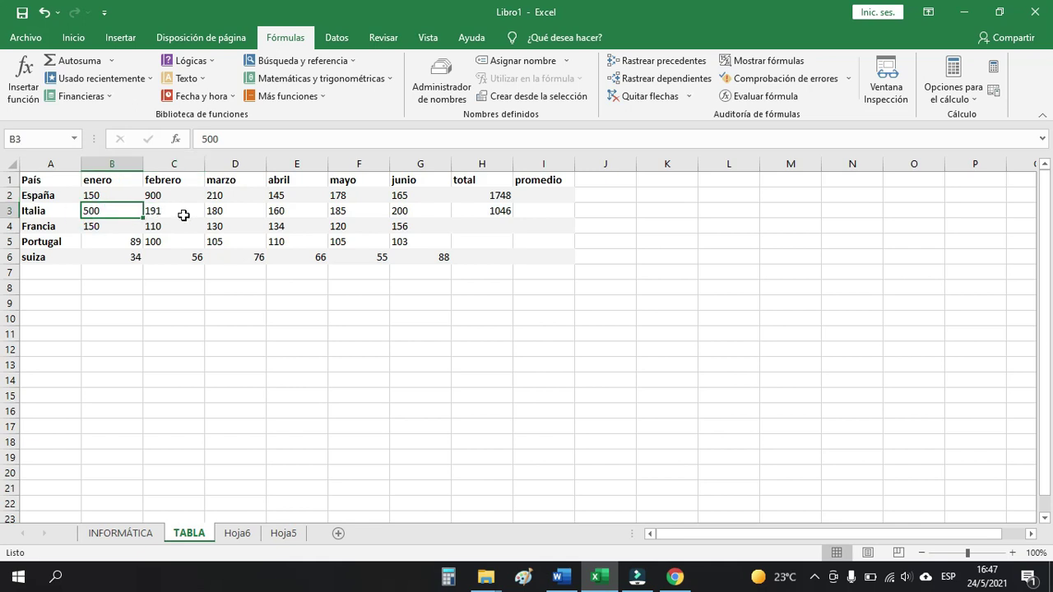
left_click(497, 212)
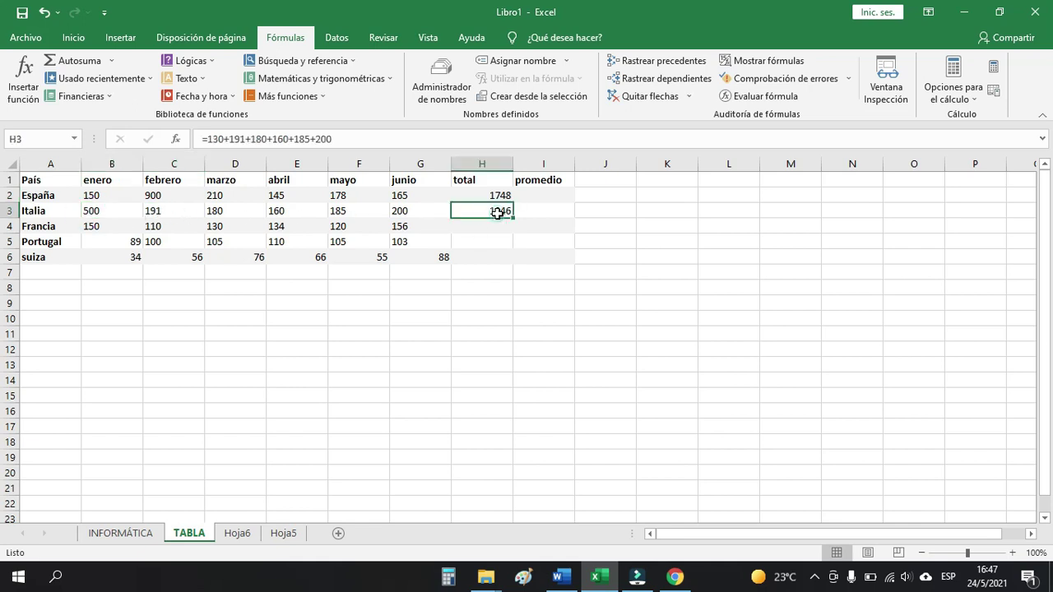
left_click(213, 139)
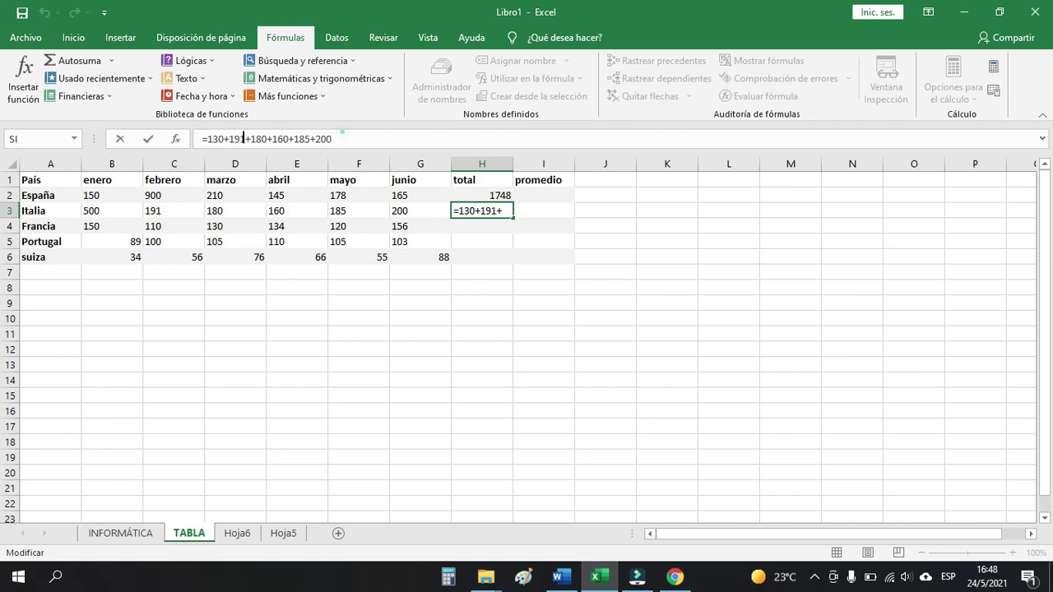
left_click_drag(338, 139, 175, 143)
key("Delete")
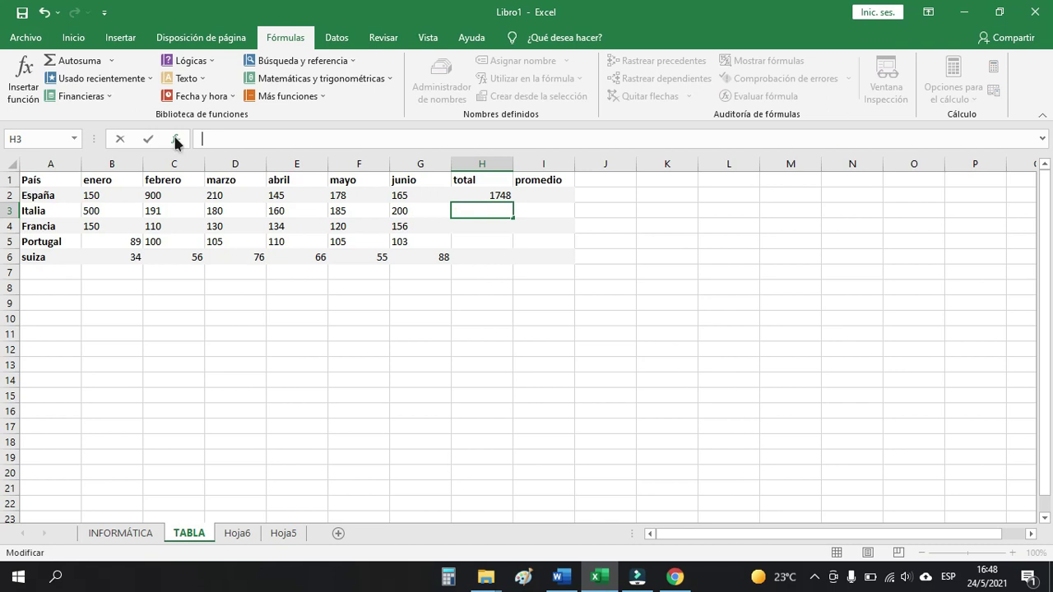
left_click(453, 241)
Enter the formula =B3+C3+D3+E3+F3+G3 in H3 to total Italia's months by cell reference.
left_click(487, 212)
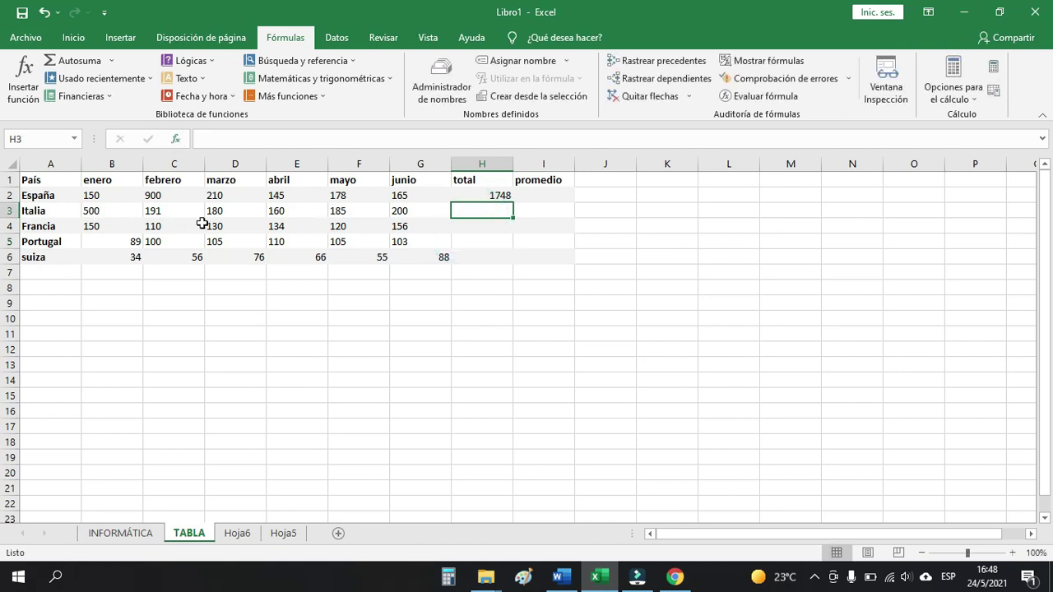
type("=")
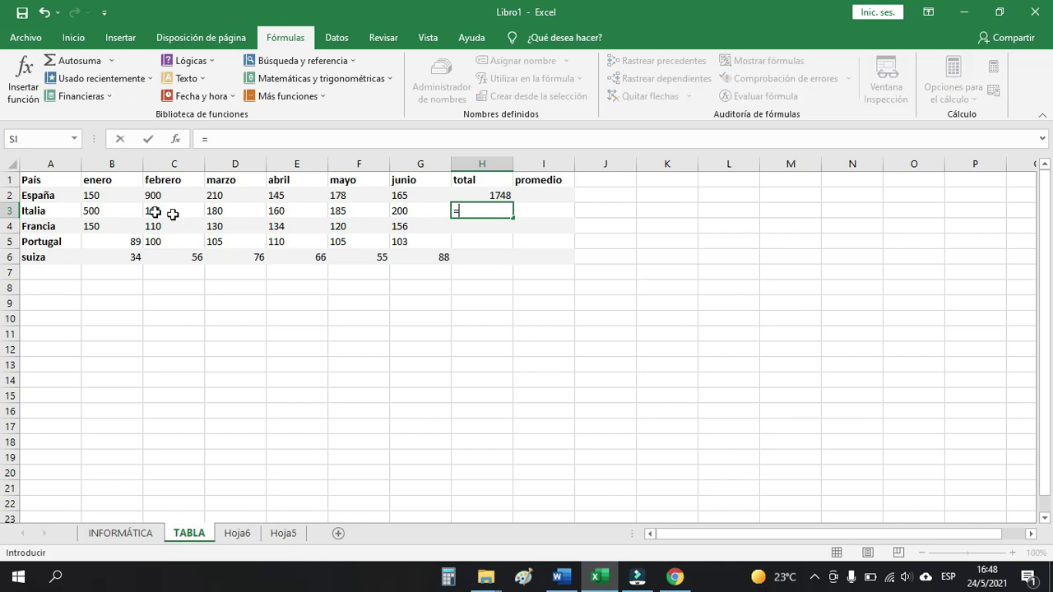
left_click(101, 212)
type("+")
left_click(167, 212)
type("+")
left_click(232, 208)
type("+")
left_click(274, 210)
type("+")
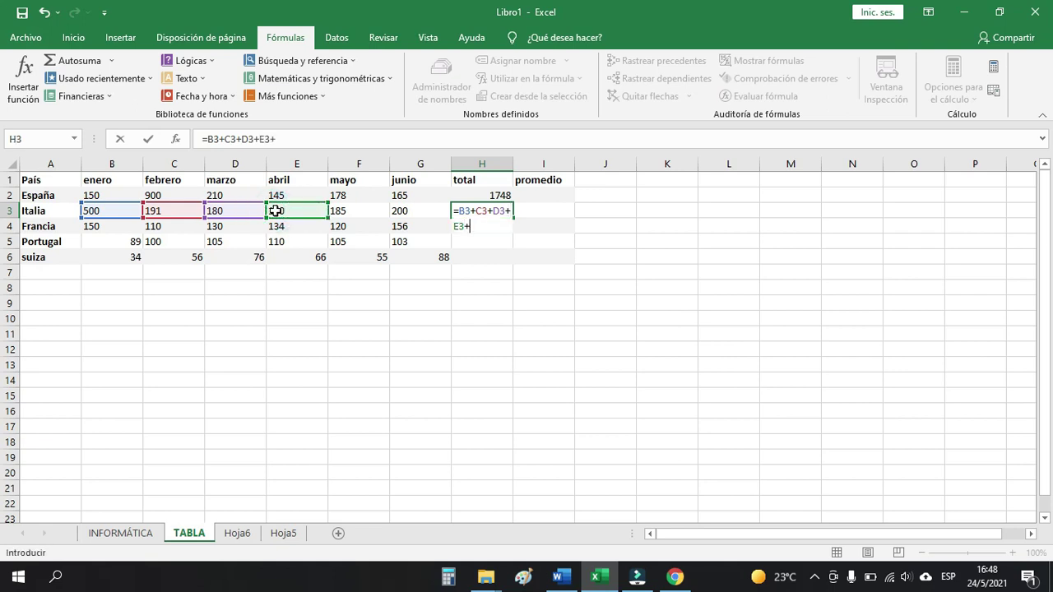
left_click(340, 209)
type("+")
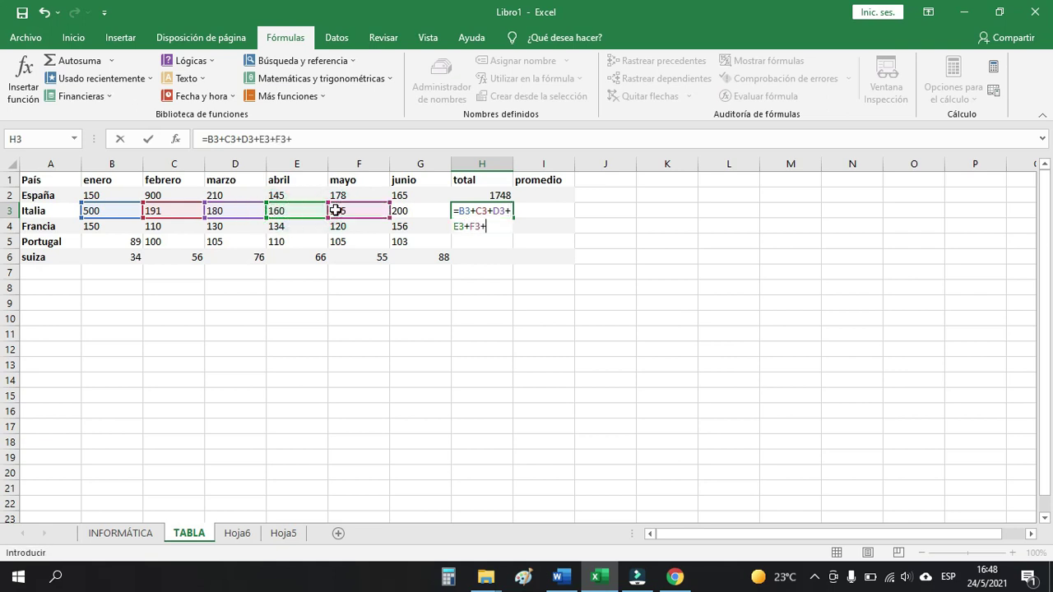
left_click(405, 212)
key("Return")
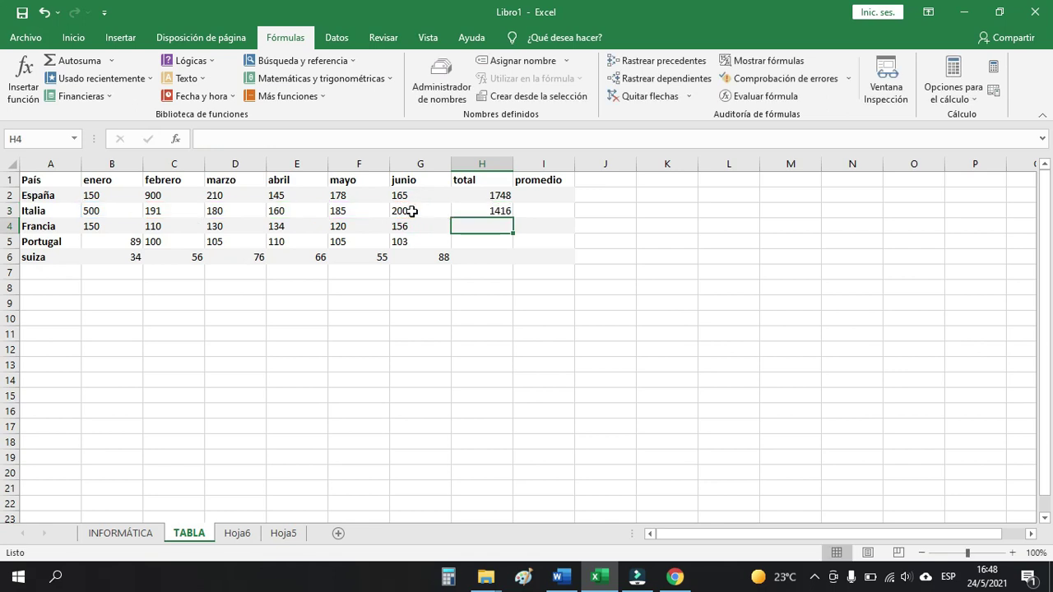
Review Italia's total formula, set the country's mayo value to 250, and check the total again.
left_click(482, 209)
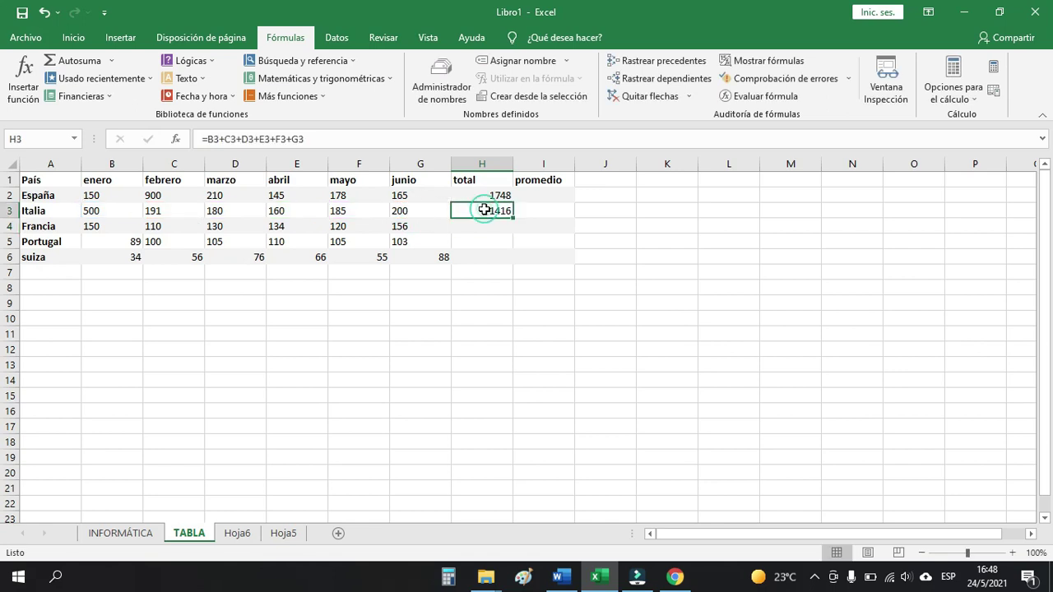
left_click(343, 207)
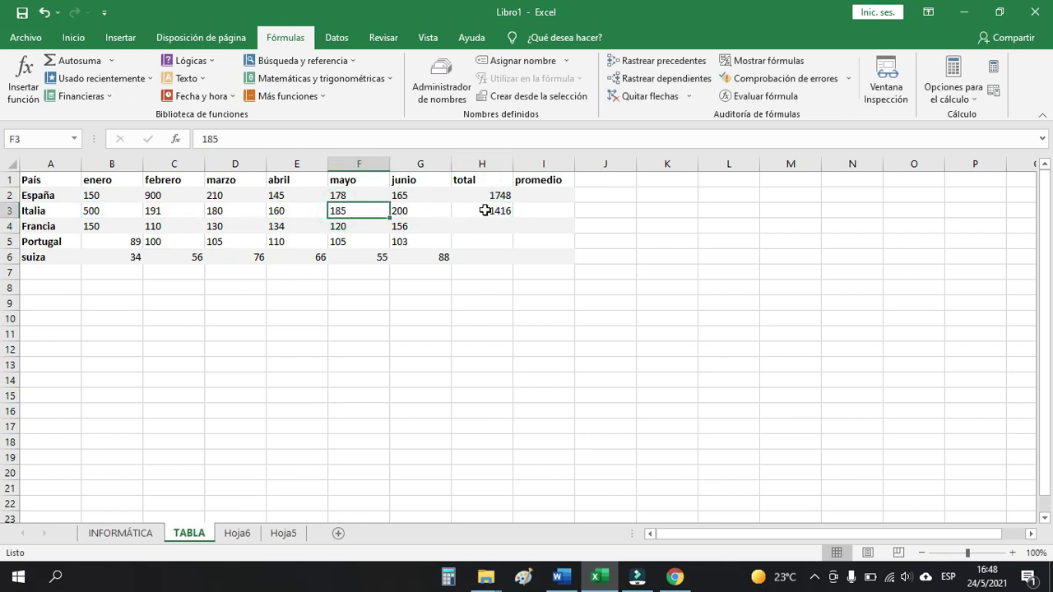
type("250")
left_click(535, 224)
left_click(501, 214)
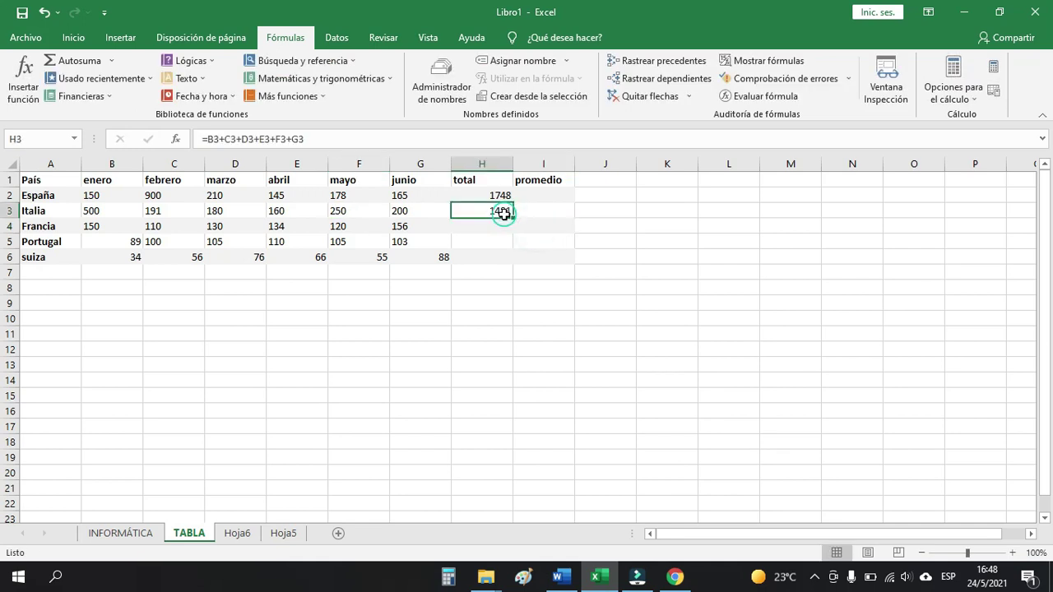
Compare the total formulas of España and Italia, and examine the total cells of Francia, Portugal and suiza.
left_click(563, 304)
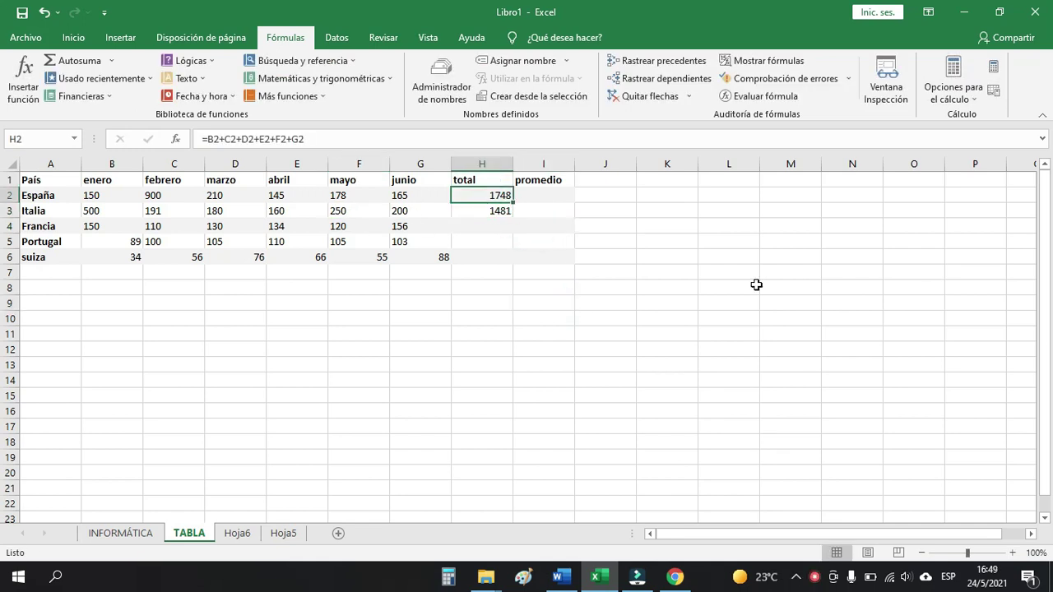
left_click(498, 210)
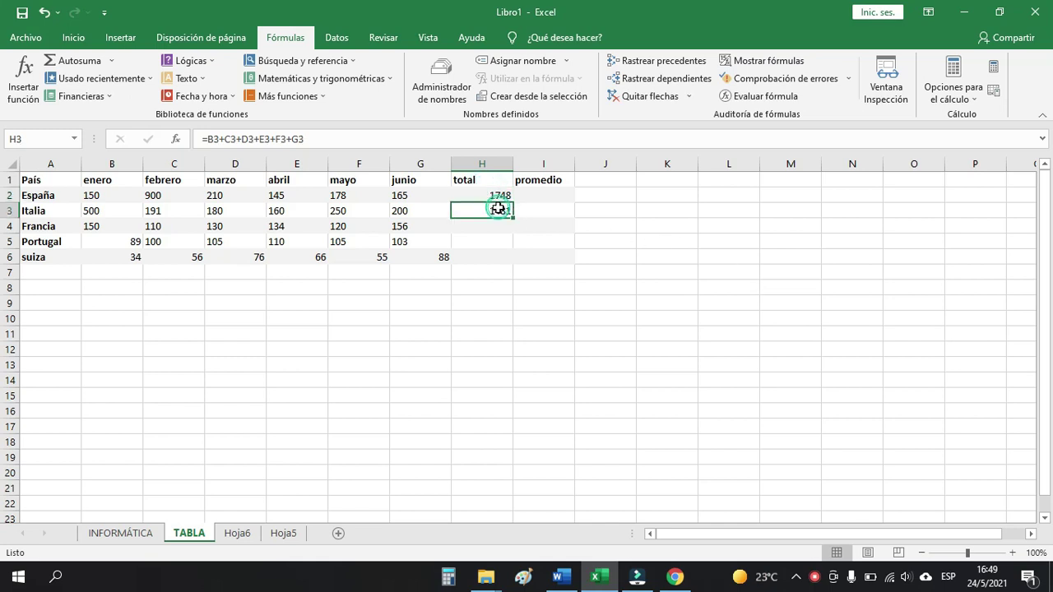
left_click(495, 192)
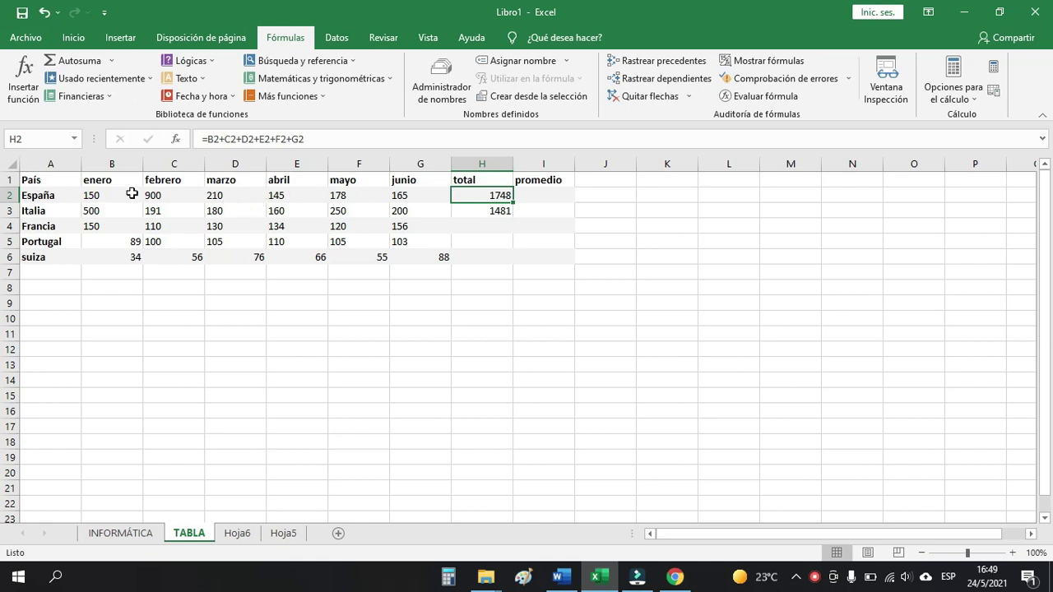
left_click(501, 212)
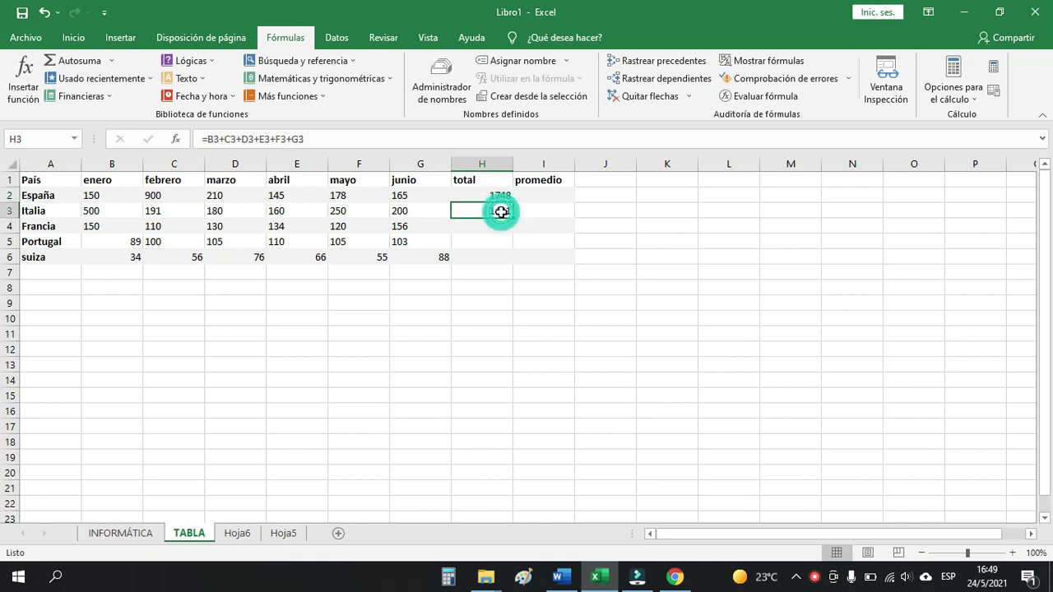
left_click(498, 226)
left_click(496, 241)
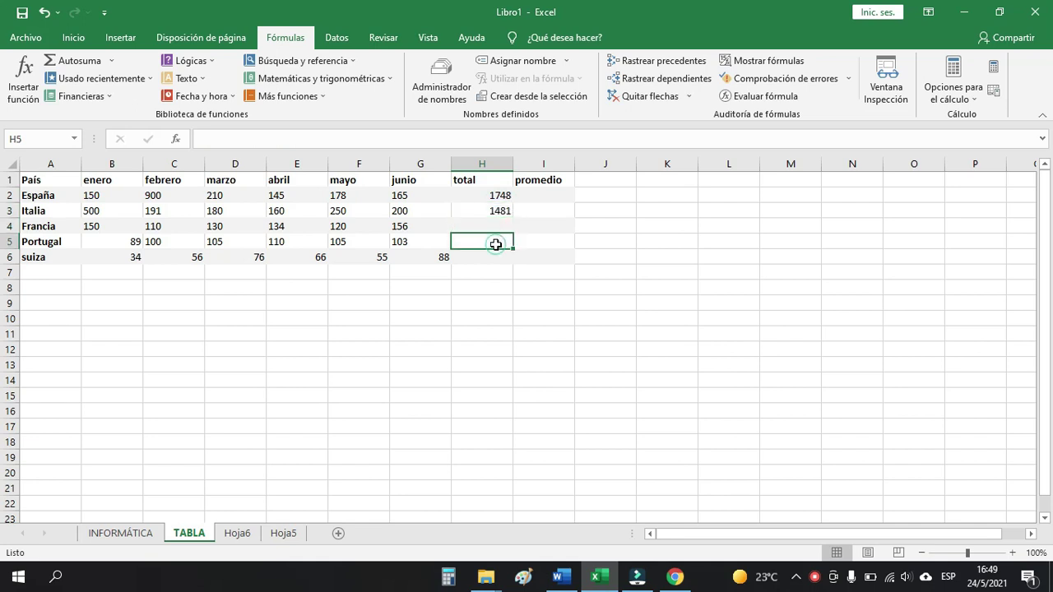
left_click(496, 257)
left_click(499, 196)
left_click_drag(500, 196, 503, 211)
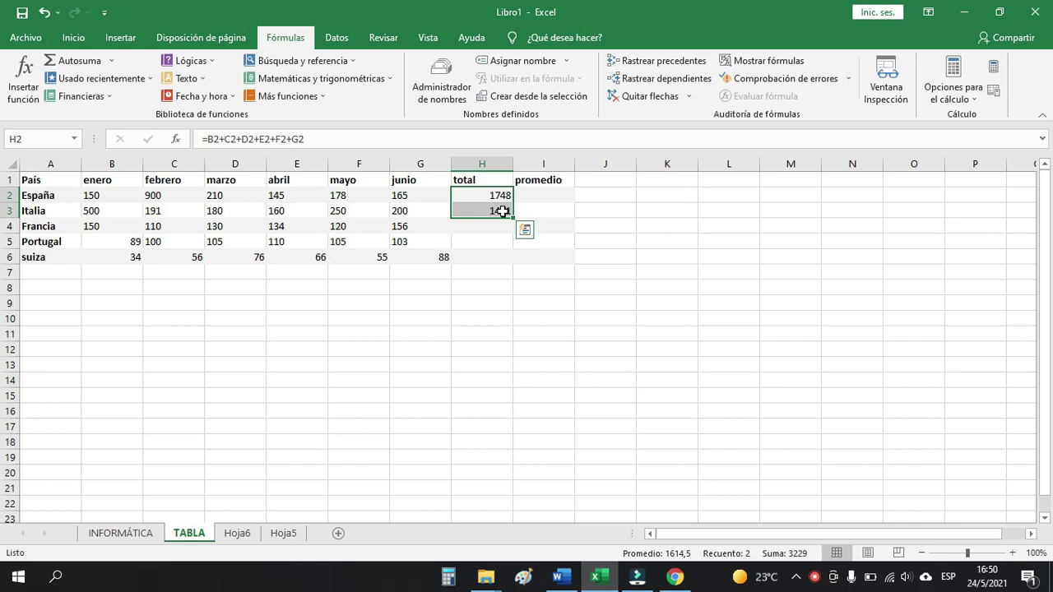
left_click(601, 241)
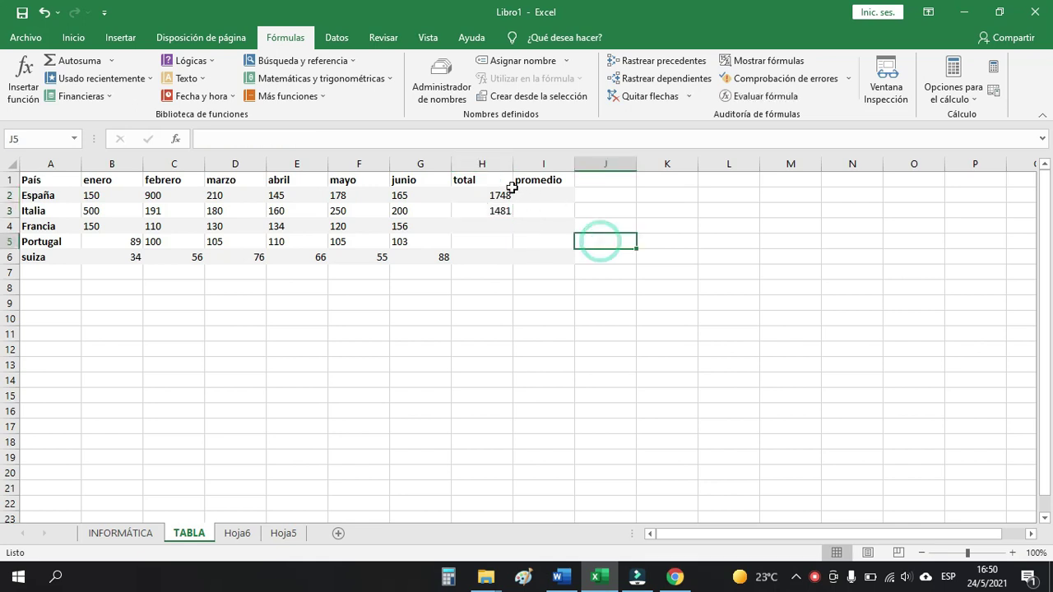
Fill the total formulas in H2:H3 down to H6 and check the copied formulas of Francia, Portugal and suiza.
left_click_drag(496, 194, 499, 211)
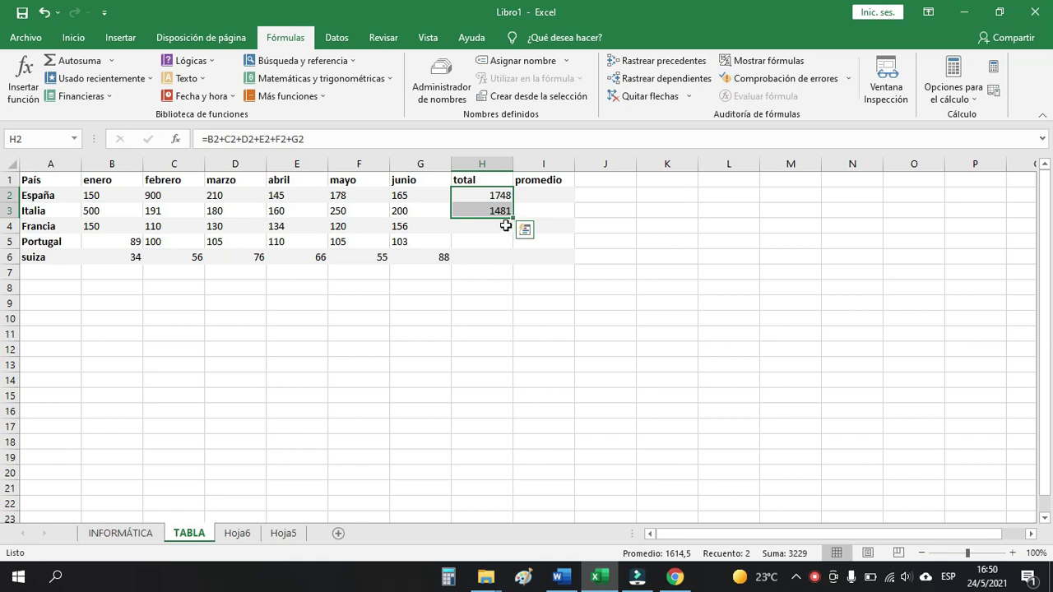
left_click_drag(512, 217, 516, 258)
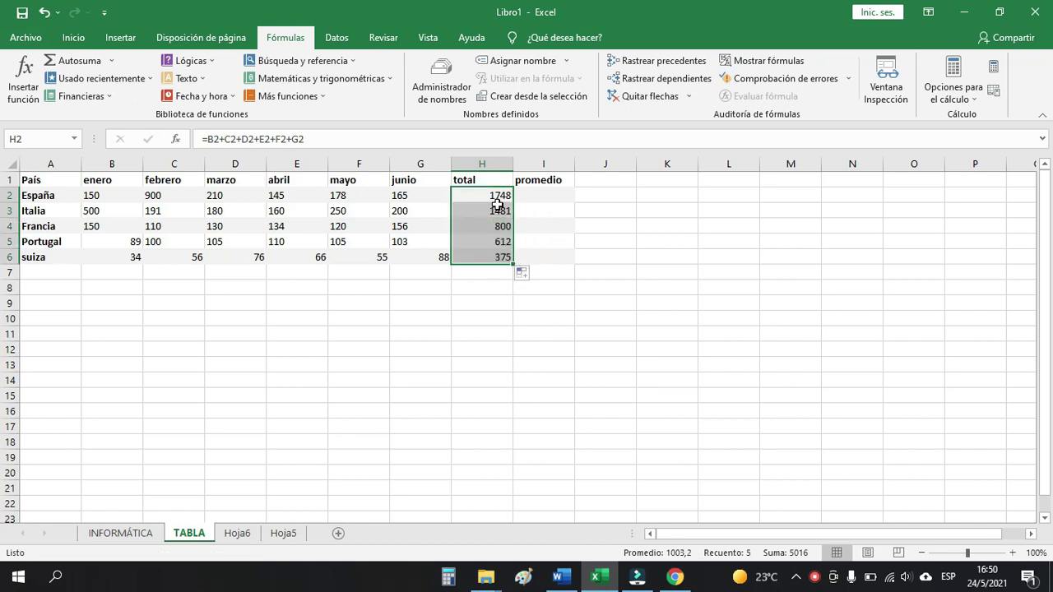
left_click(548, 251)
left_click(489, 227)
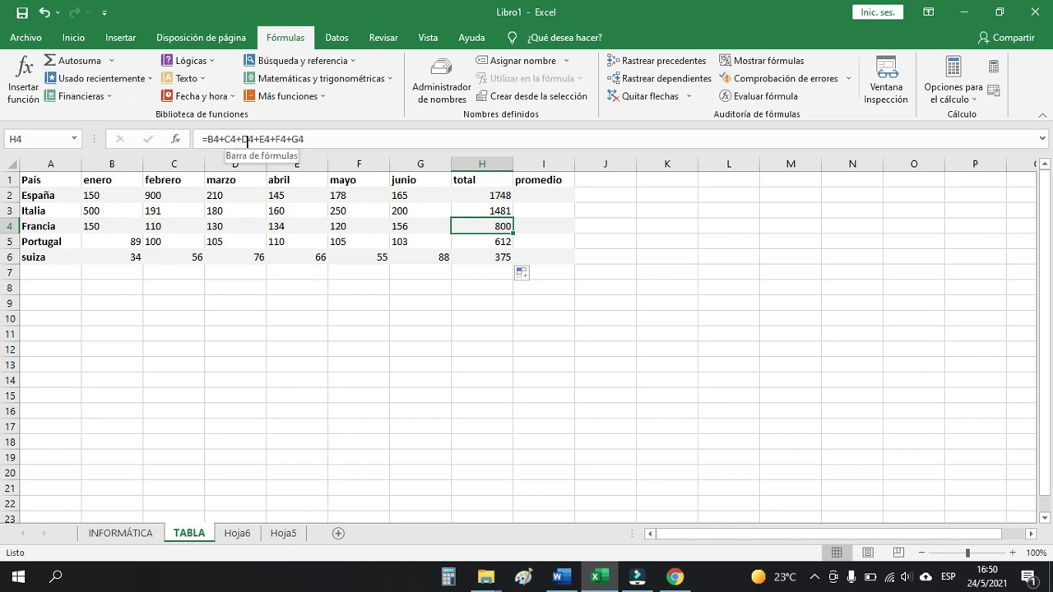
left_click(484, 241)
left_click(493, 256)
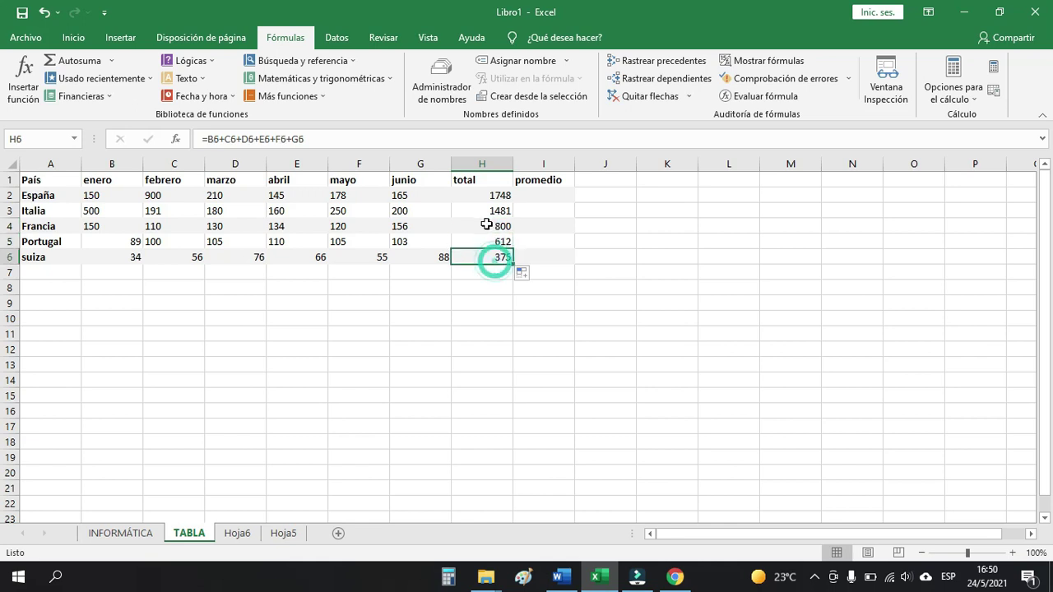
left_click(504, 224)
Clear the totals in H3:H6 and fill España's total formula from H2 down to H6.
left_click_drag(500, 211, 510, 257)
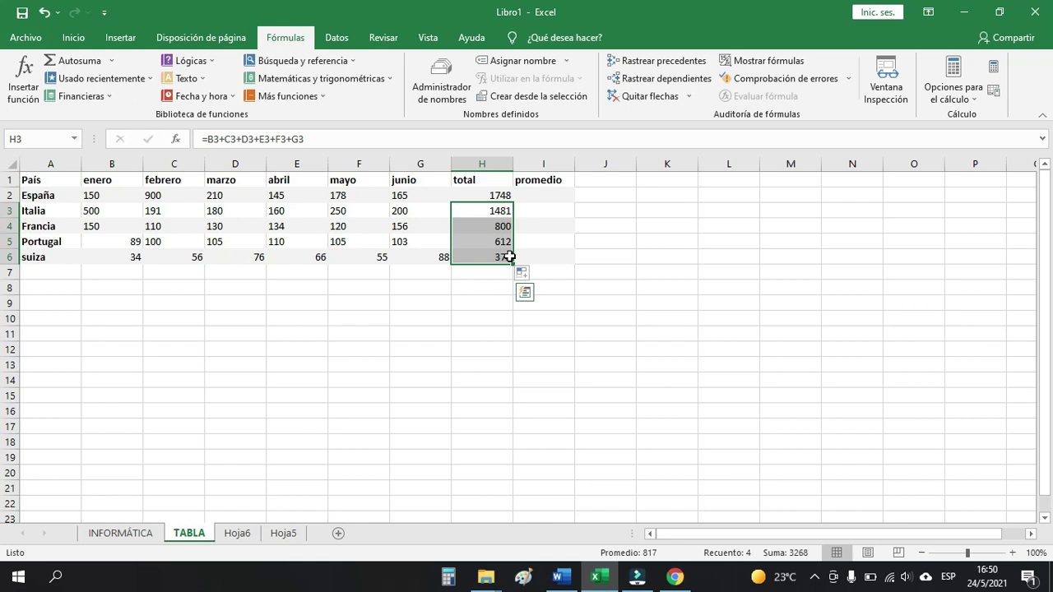
key("Delete")
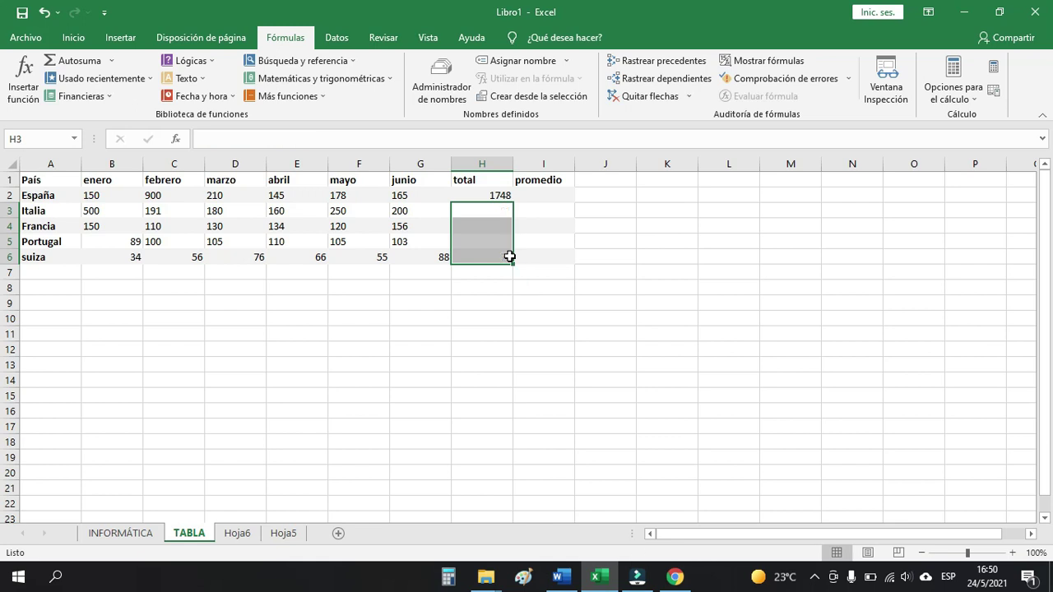
left_click(509, 193)
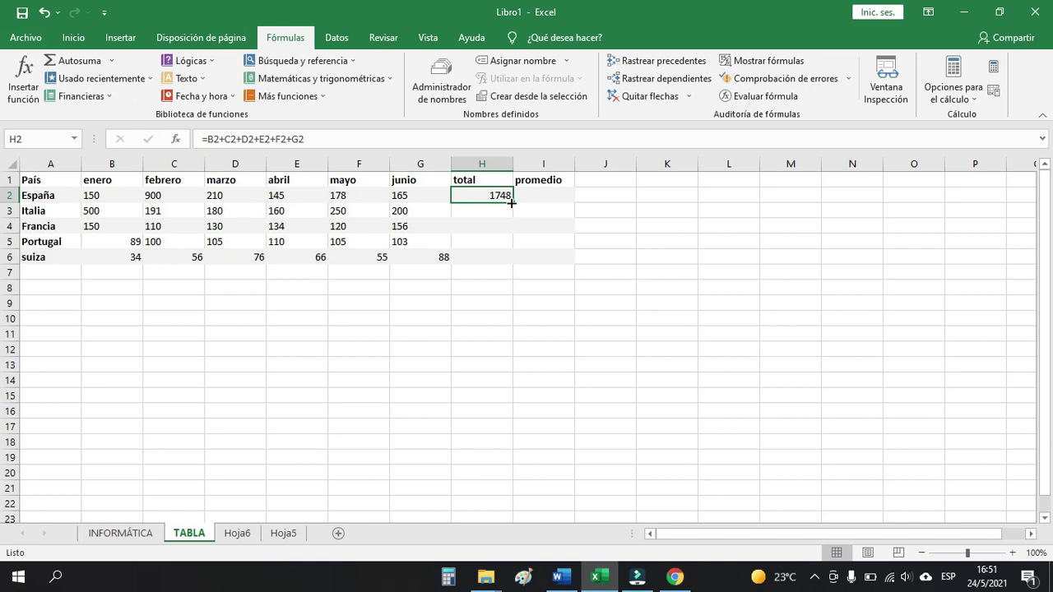
left_click_drag(511, 202, 511, 258)
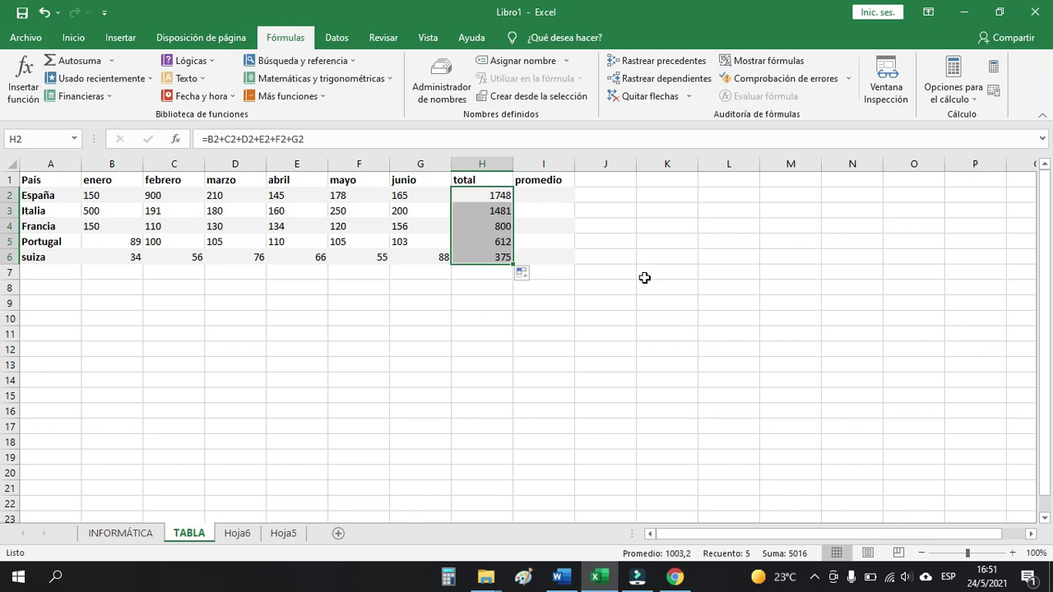
Consult the definition of promedio in Chrome and enter the formula =H2/6 in Excel cell I2 for España's average.
left_click(674, 576)
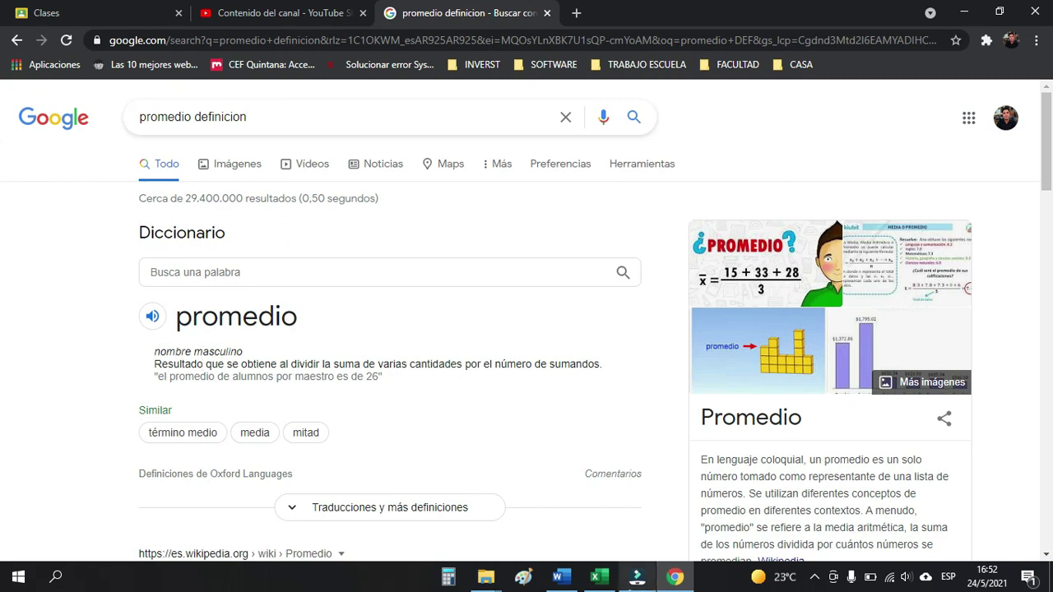
left_click(605, 581)
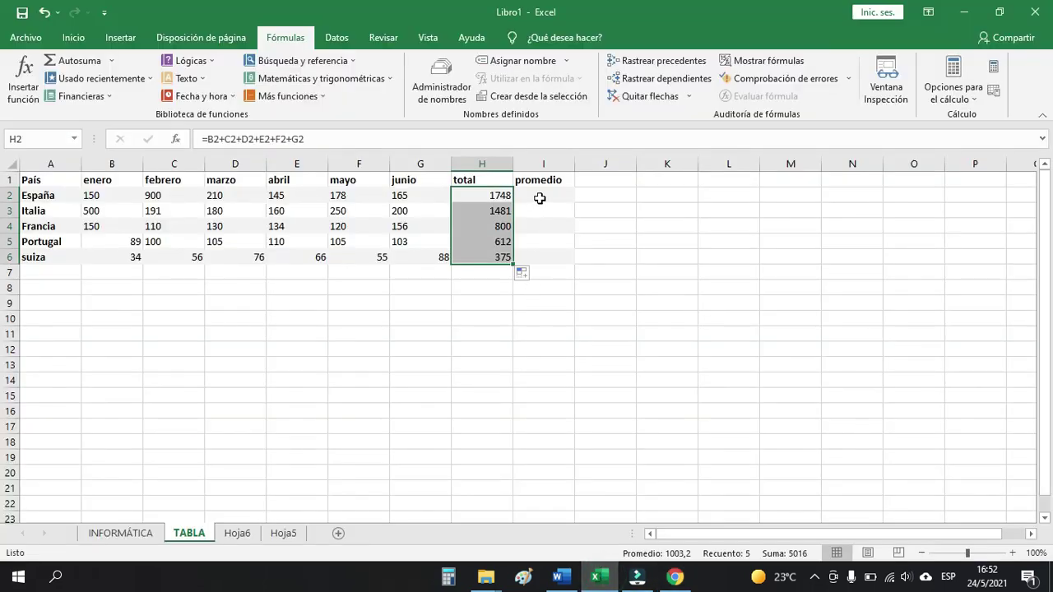
left_click(540, 198)
type("=")
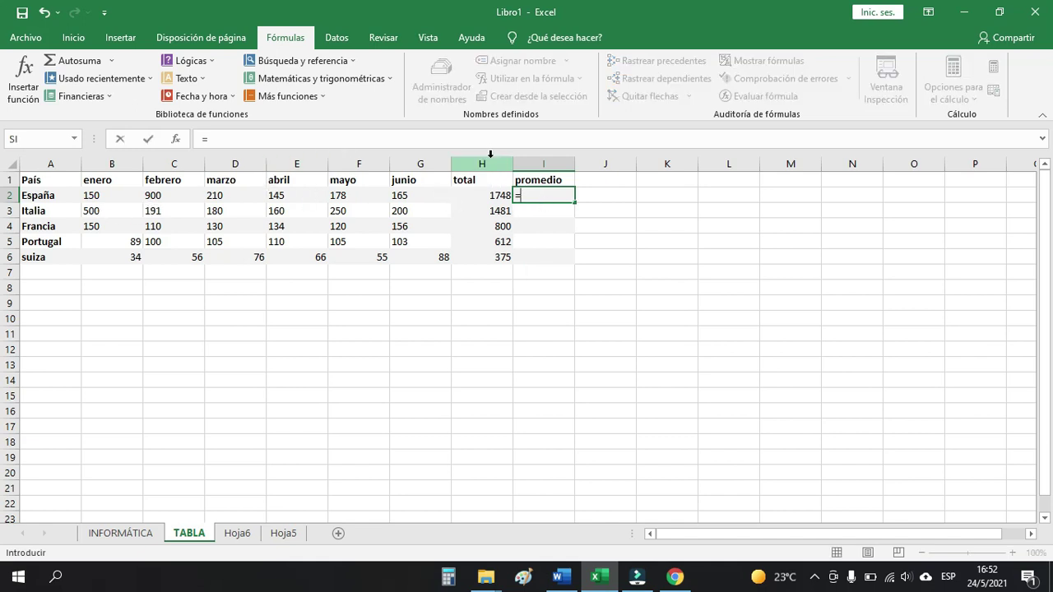
left_click(481, 198)
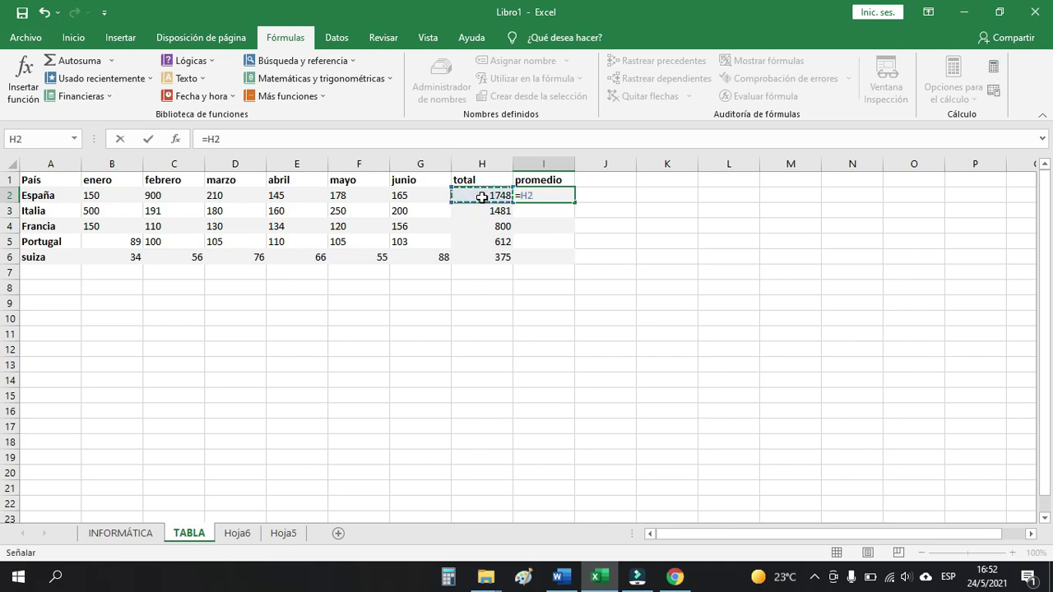
type("/")
left_click(674, 576)
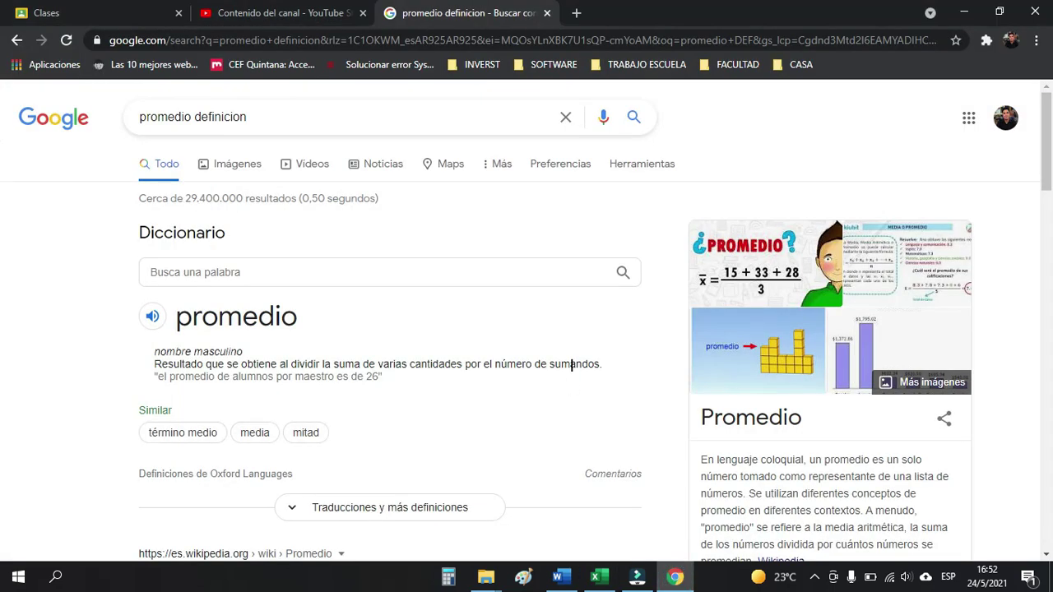
left_click(661, 567)
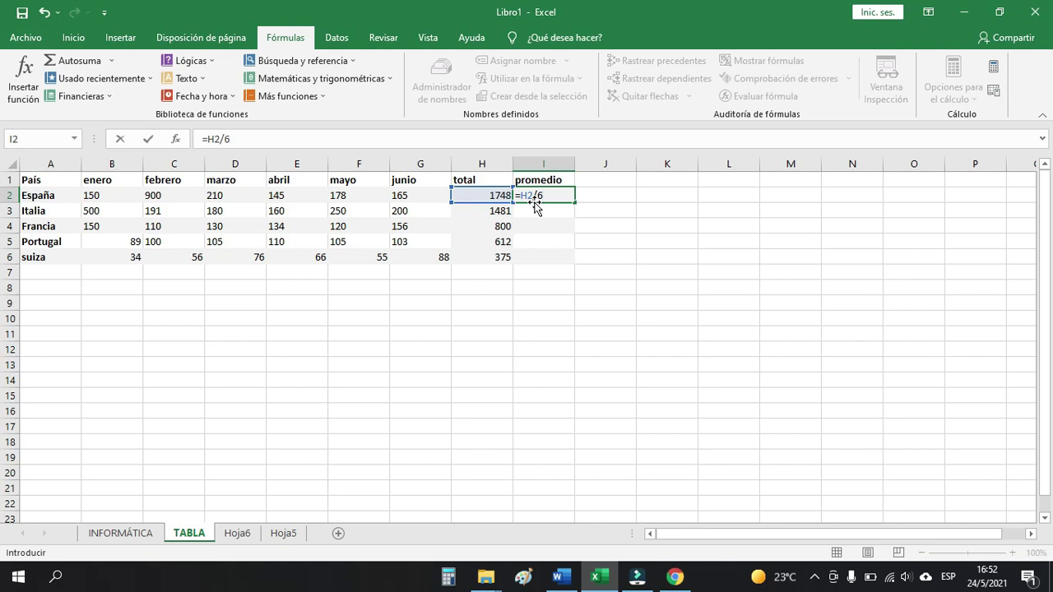
key("Return")
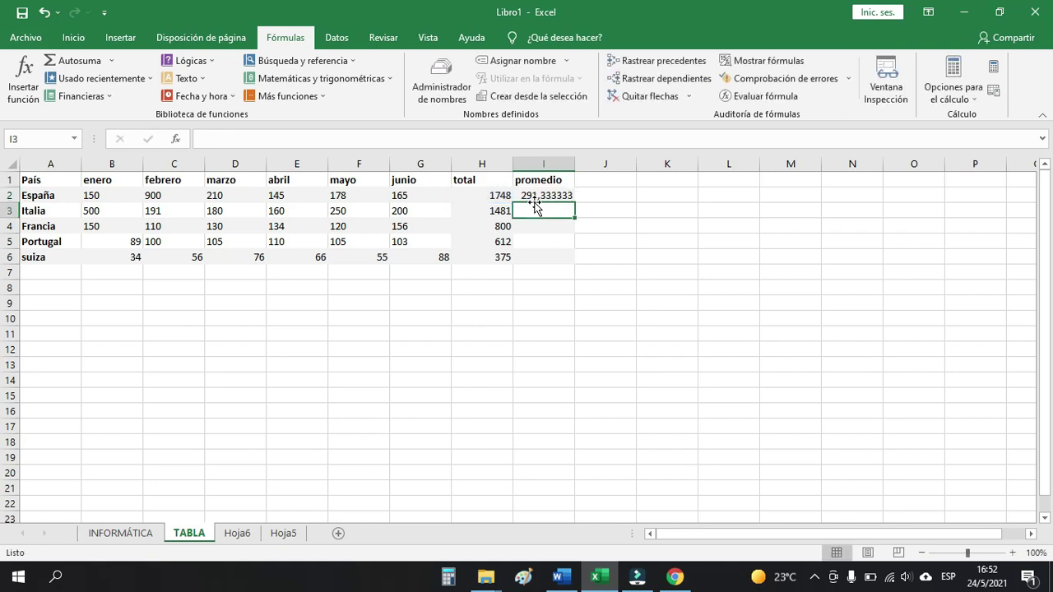
Enter the formula =H3/6 in I3 for Italia's average, rechecking the promedio definition in Chrome.
left_click(537, 195)
left_click(549, 211)
type("=")
left_click(674, 576)
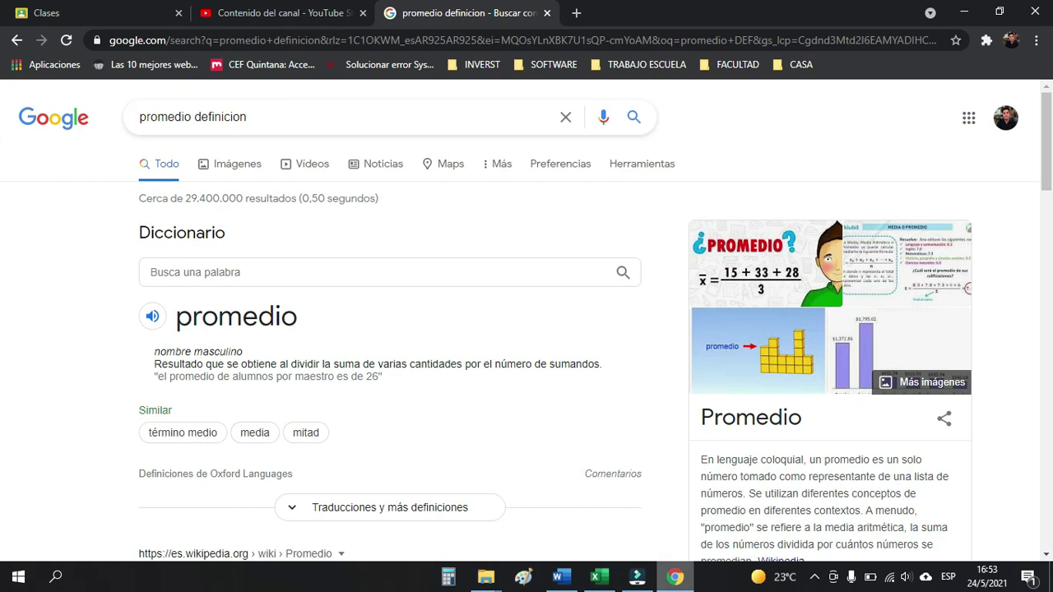
left_click(674, 576)
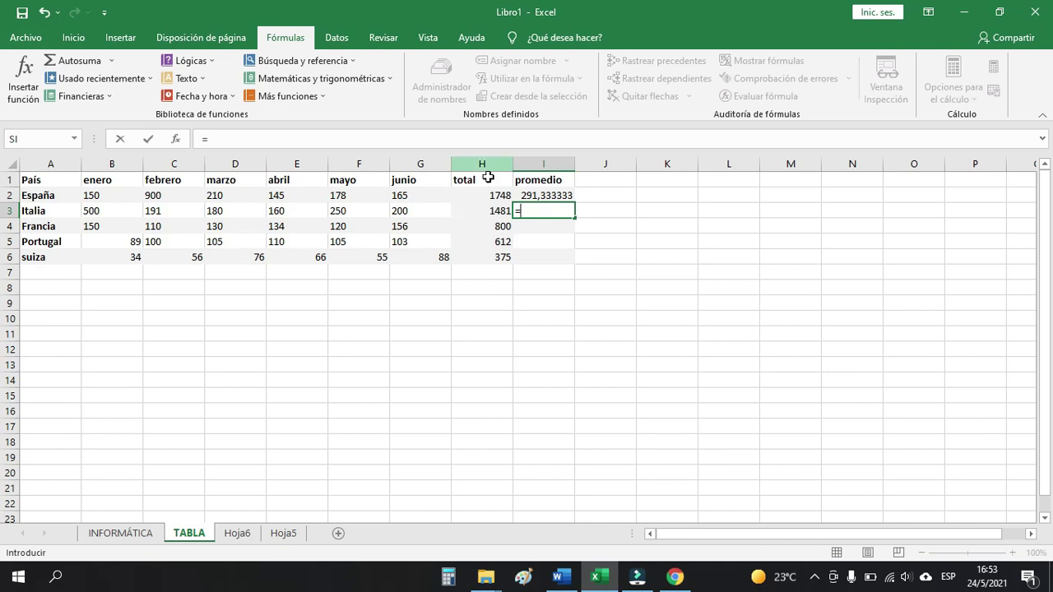
left_click(483, 210)
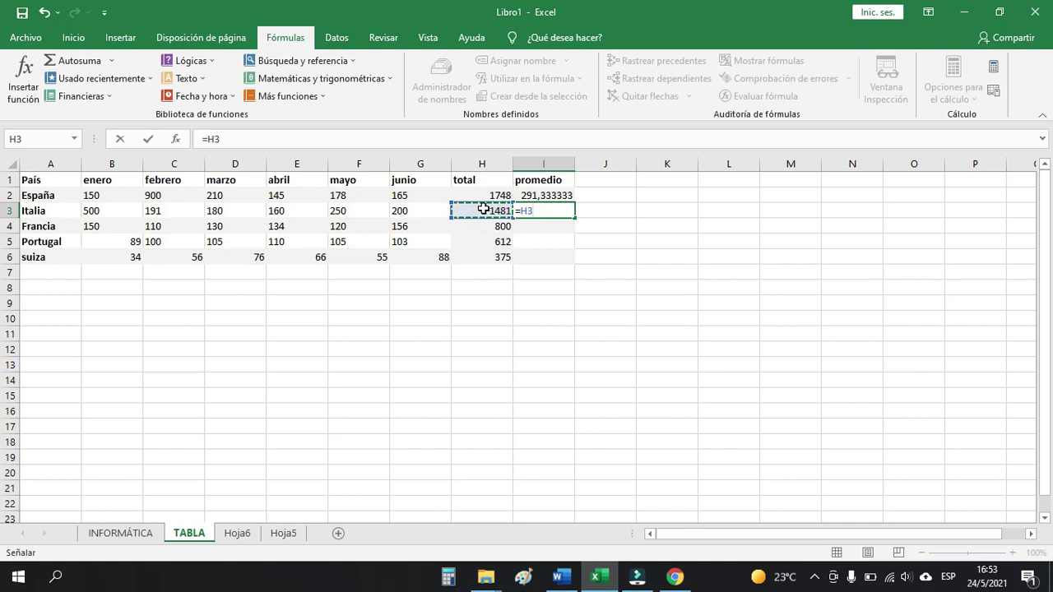
type("/6")
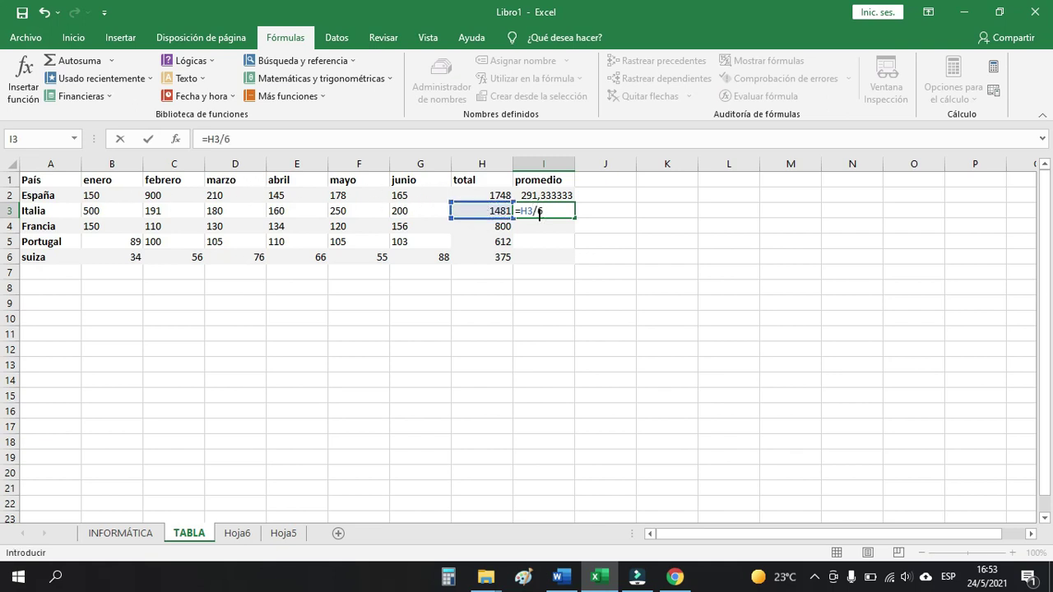
key("Return")
Fill Italia's average formula from I3 down to I6 and check the average formulas of all countries.
left_click(536, 209)
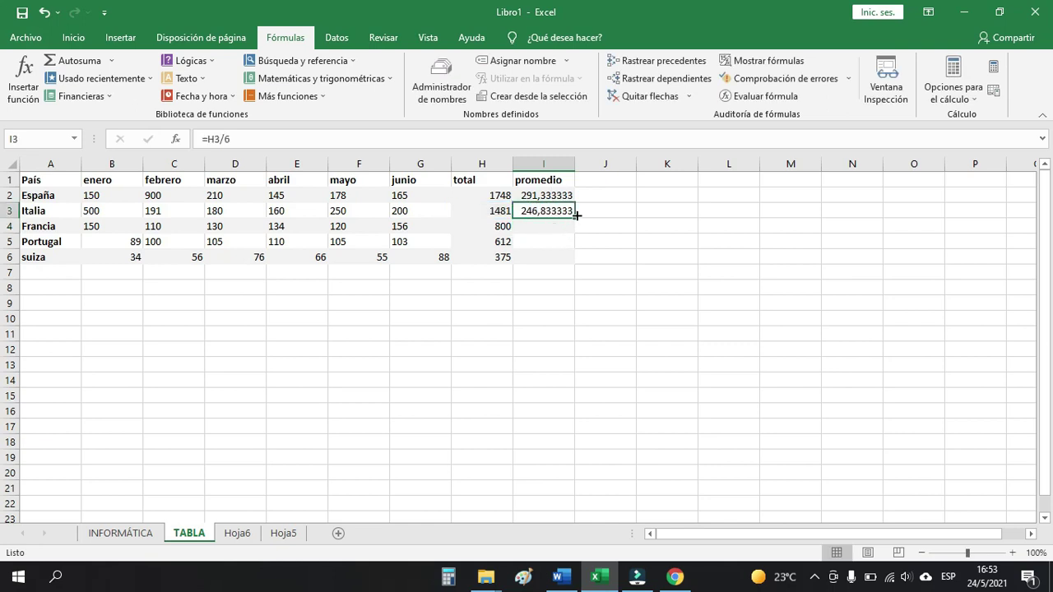
left_click_drag(576, 215, 577, 265)
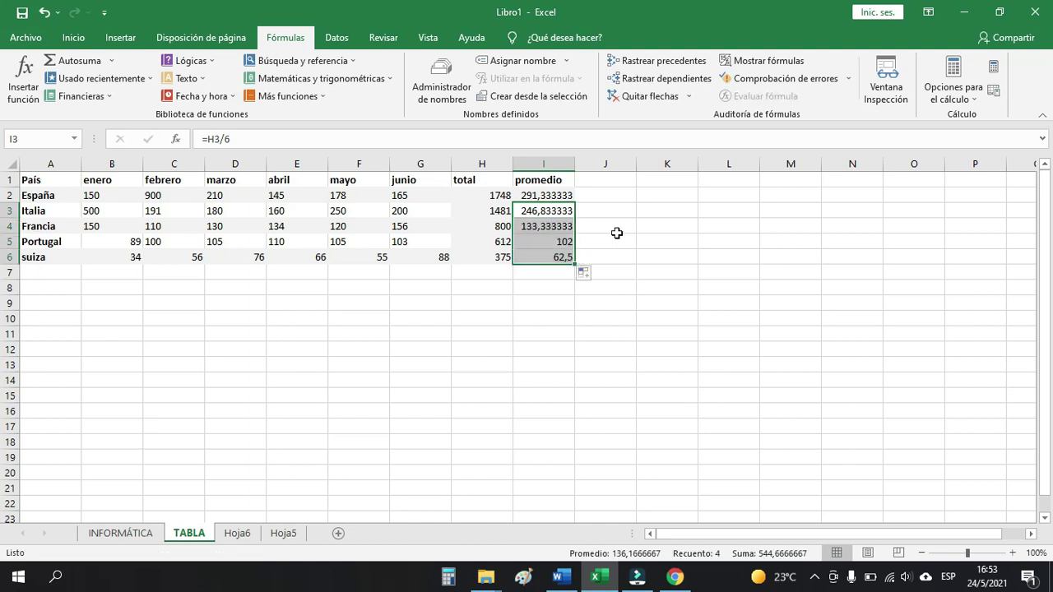
left_click(605, 222)
left_click(552, 210)
left_click(562, 241)
left_click(563, 257)
left_click(558, 225)
left_click(557, 195)
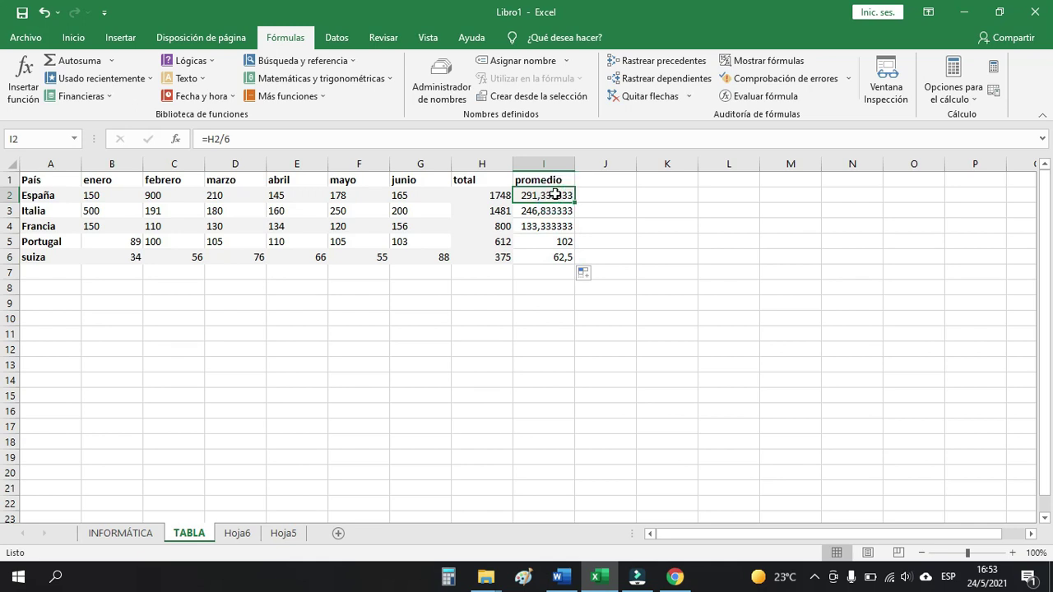
left_click(73, 37)
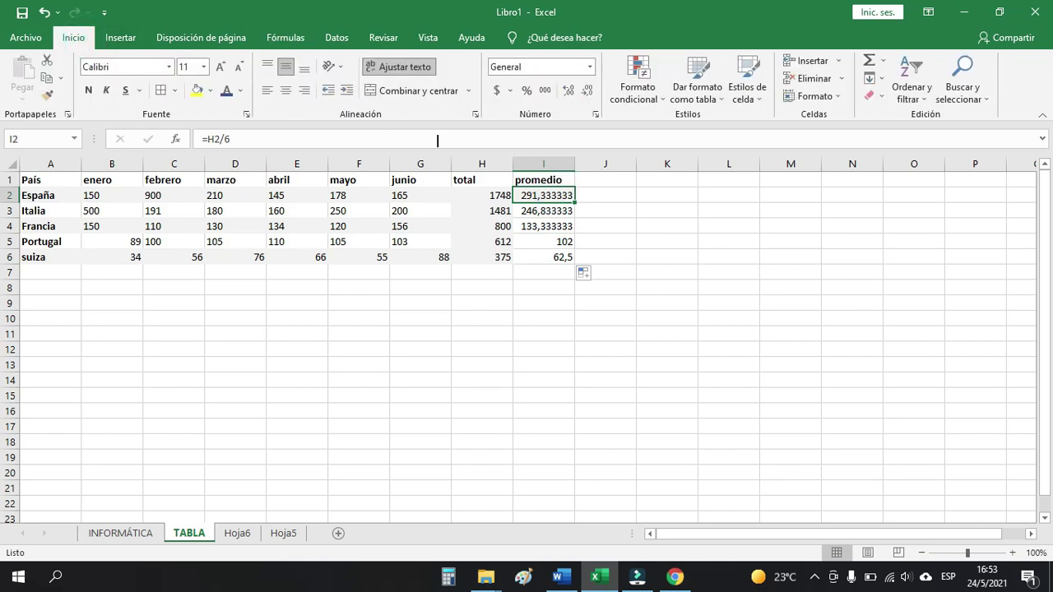
left_click_drag(90, 198, 548, 258)
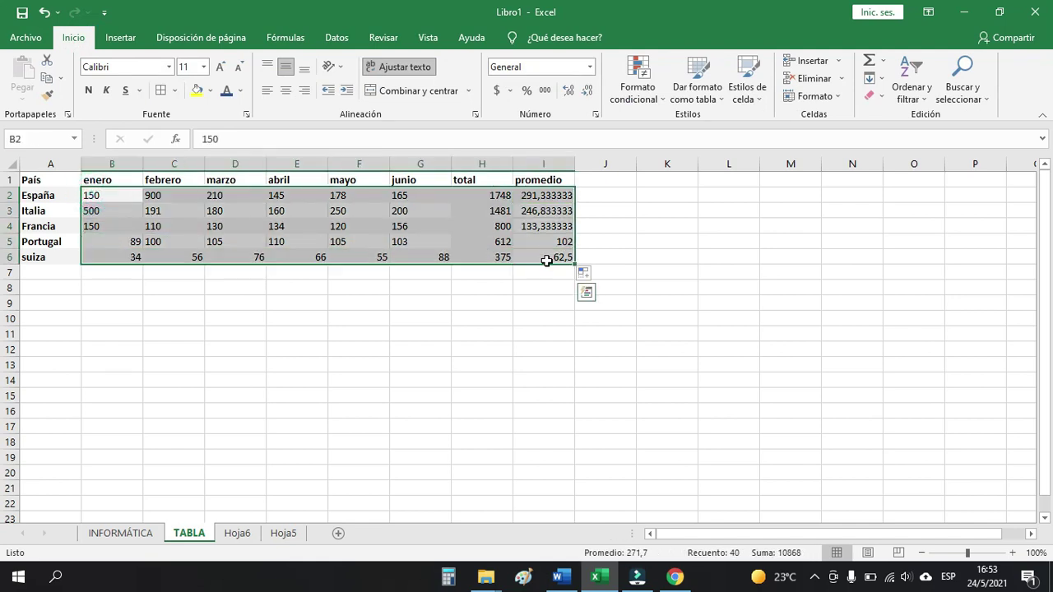
left_click(590, 68)
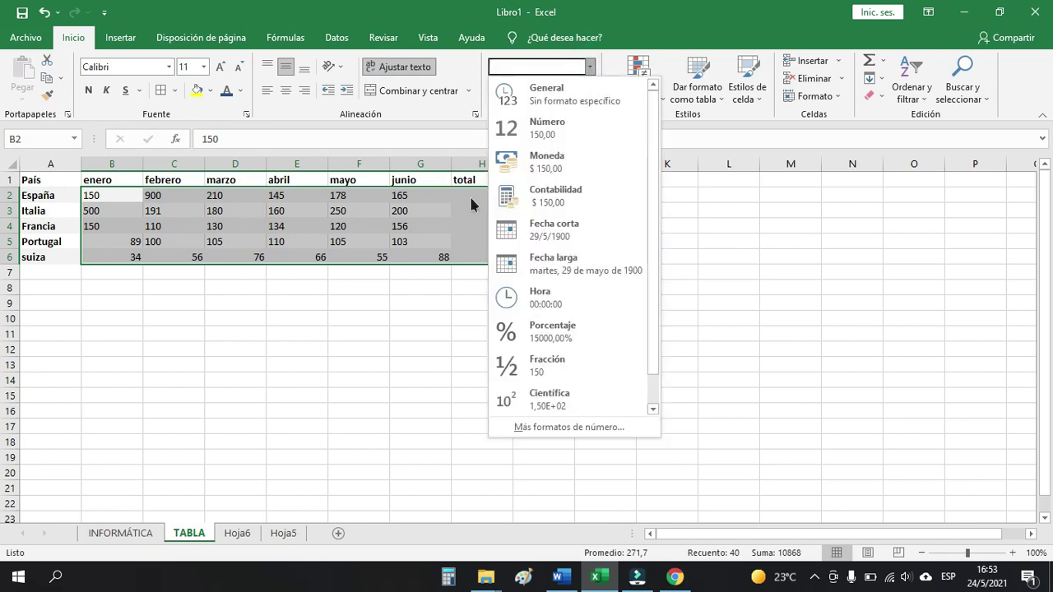
left_click(409, 269)
left_click(186, 285)
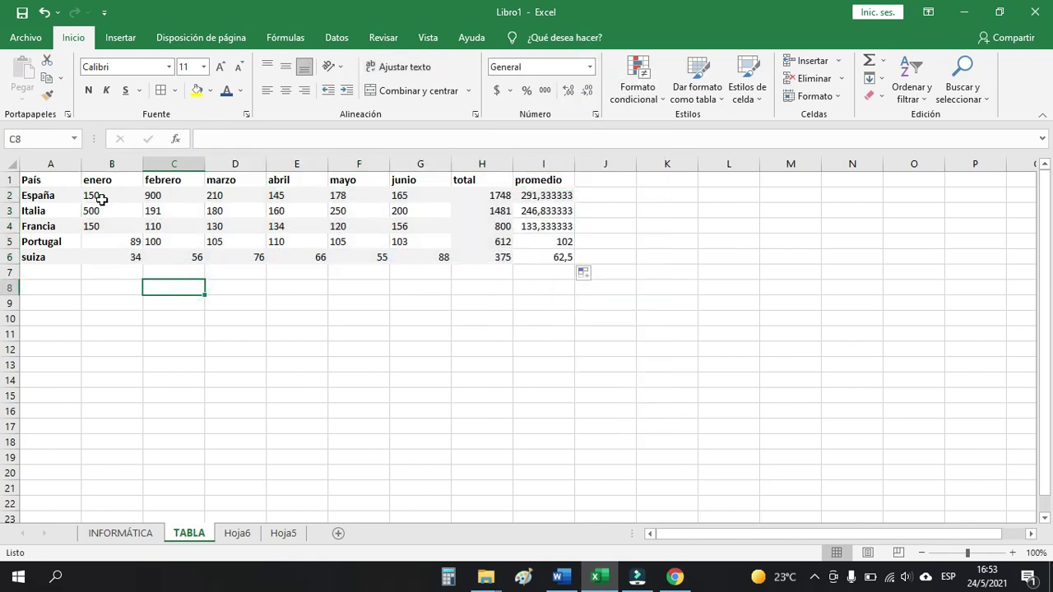
Format the values in B2:I6 as Moneda and change their currency to € Euro (€ 123).
left_click_drag(94, 195, 554, 258)
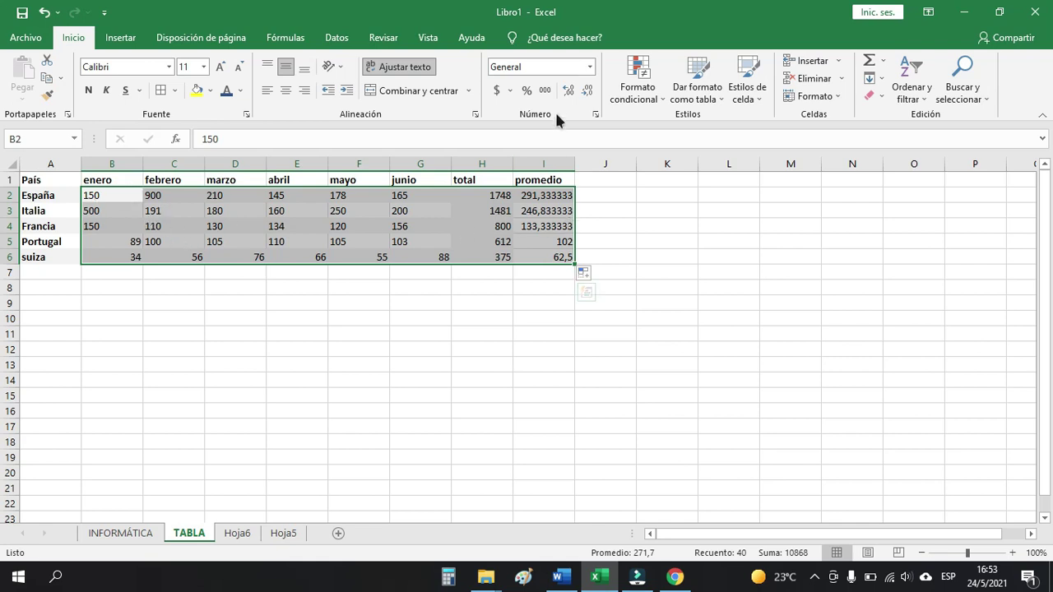
left_click(590, 67)
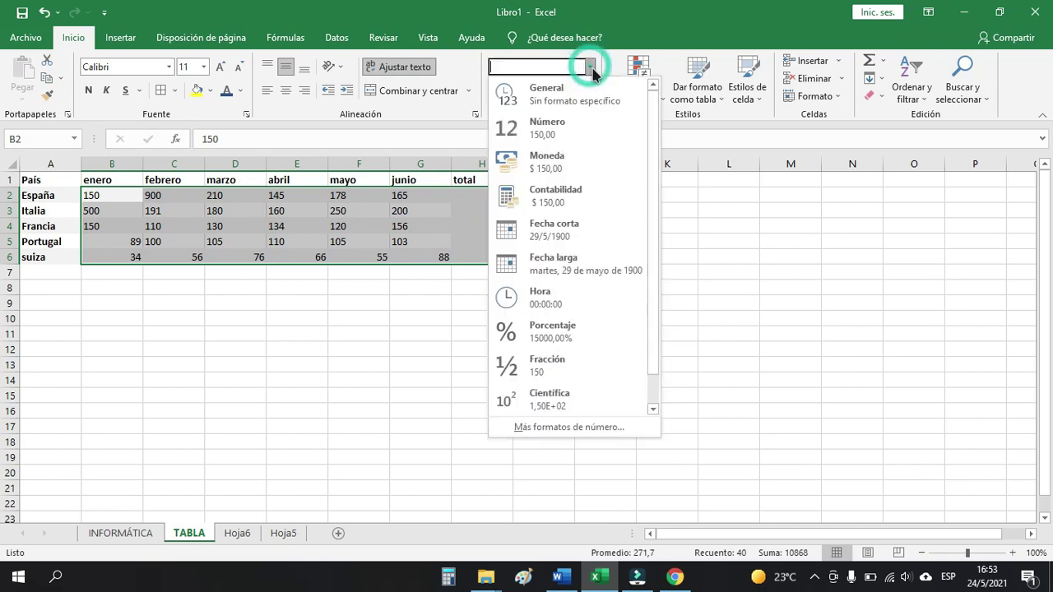
left_click(569, 156)
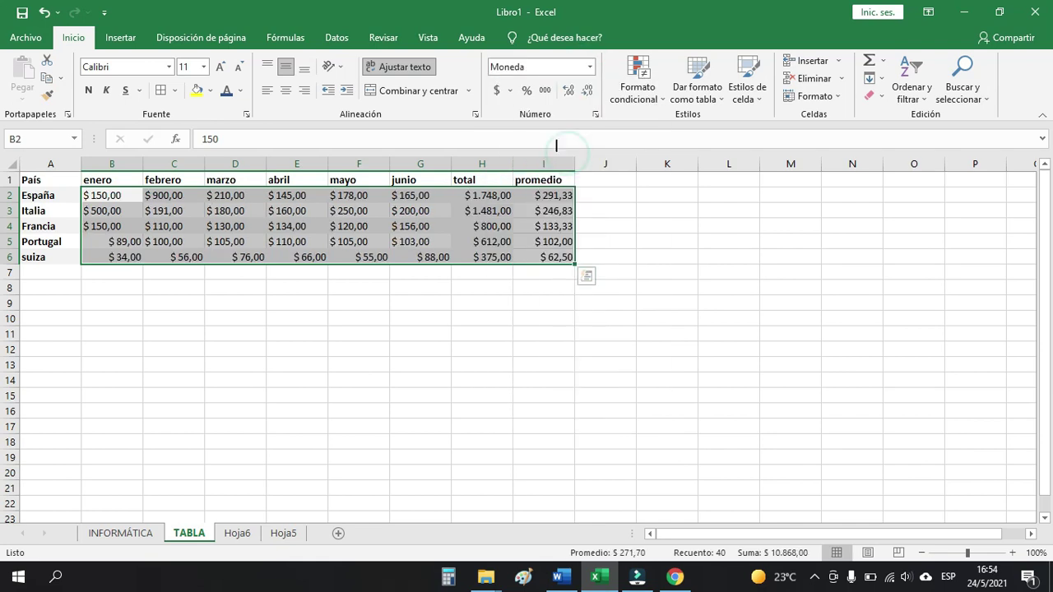
left_click(510, 90)
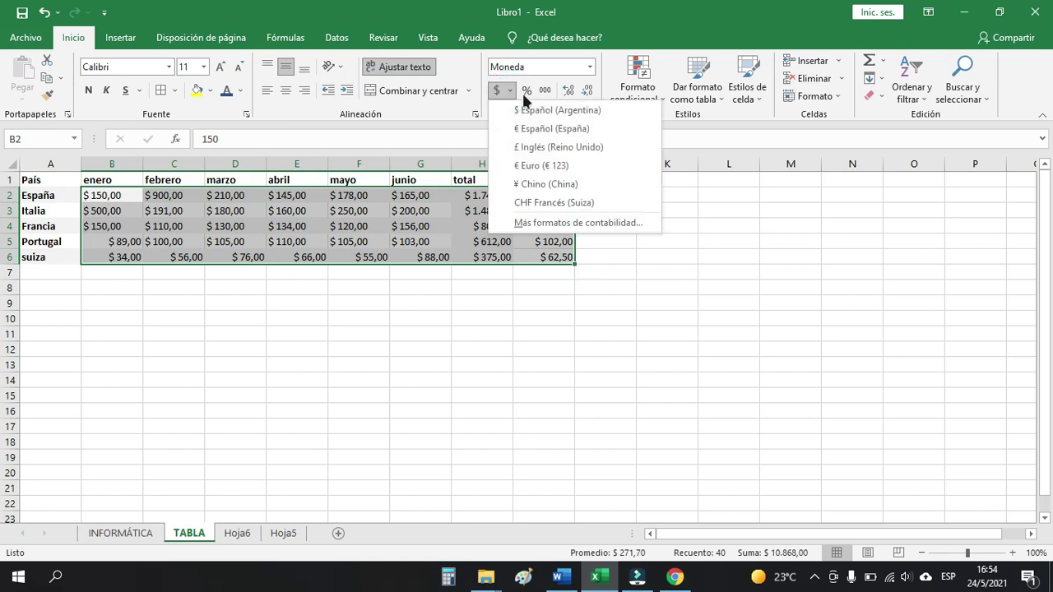
left_click(541, 166)
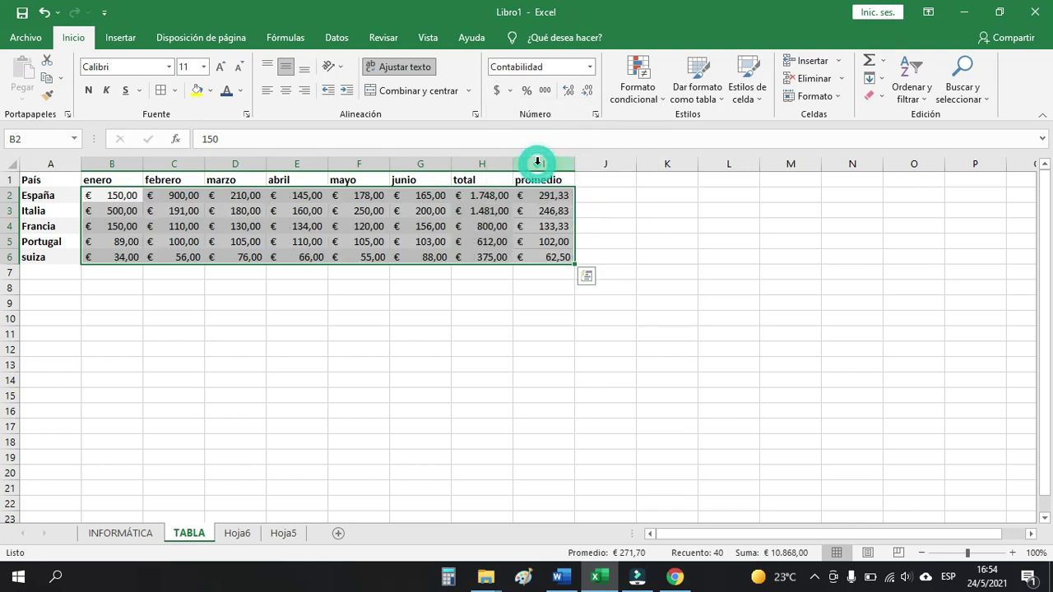
left_click(120, 222)
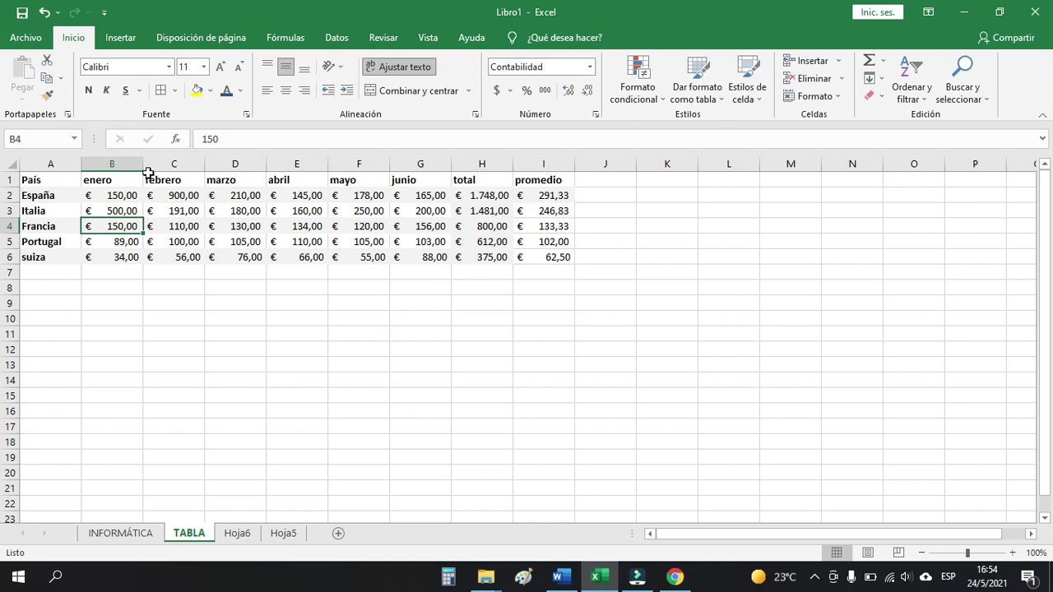
Format the values in B2:I6 as Moneda and change their currency to $ Español (Argentina).
left_click_drag(91, 200, 558, 263)
left_click(589, 66)
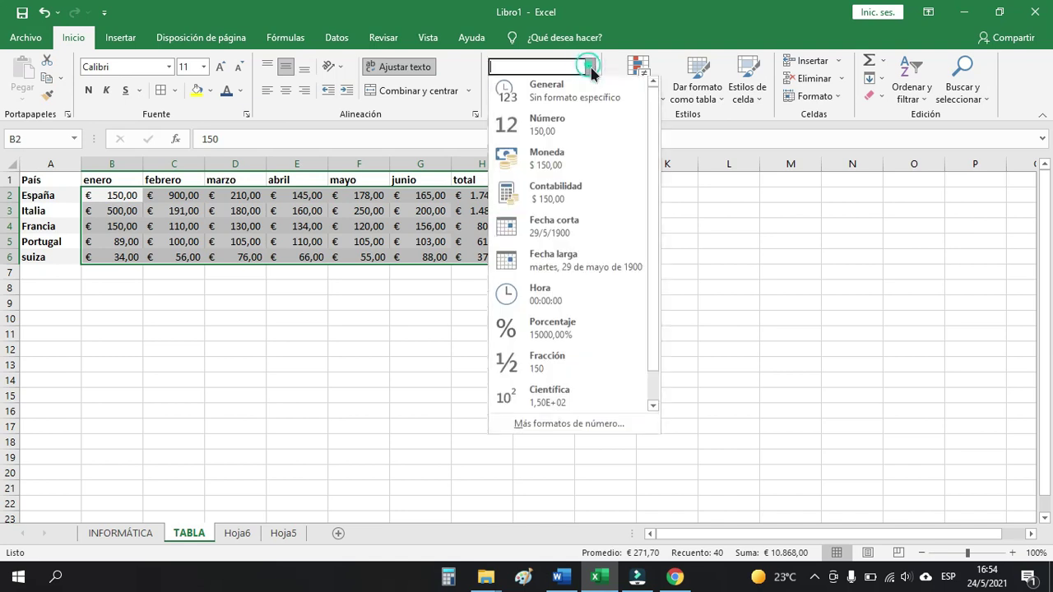
left_click(582, 157)
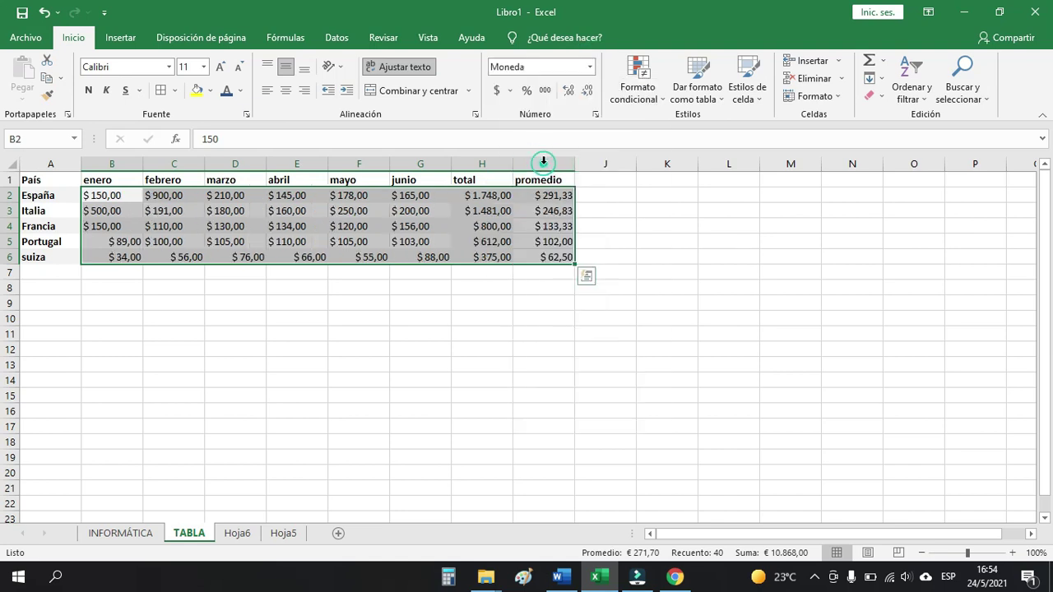
left_click(510, 93)
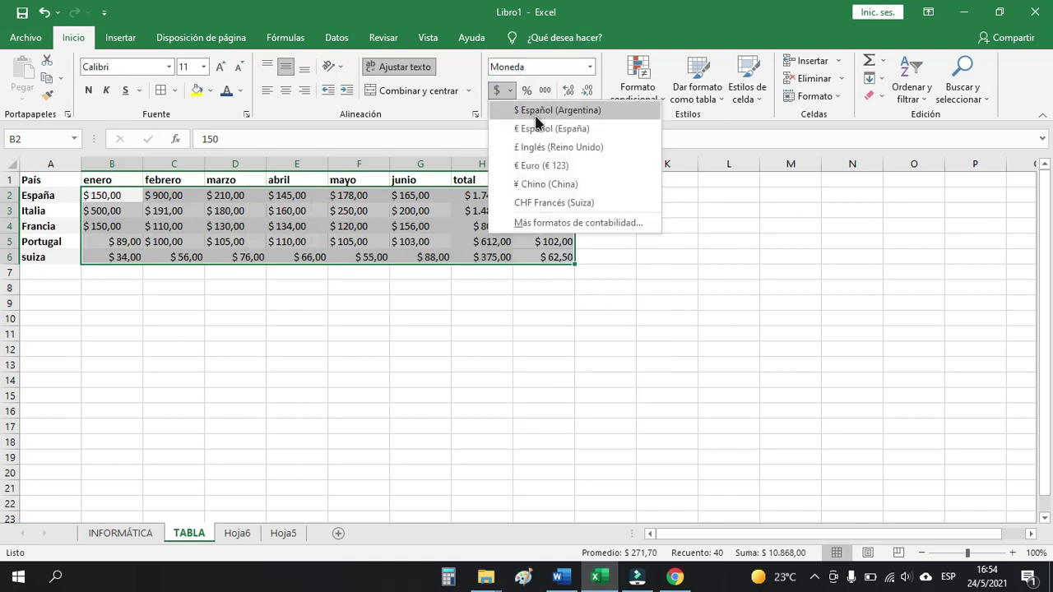
left_click(534, 113)
left_click(632, 240)
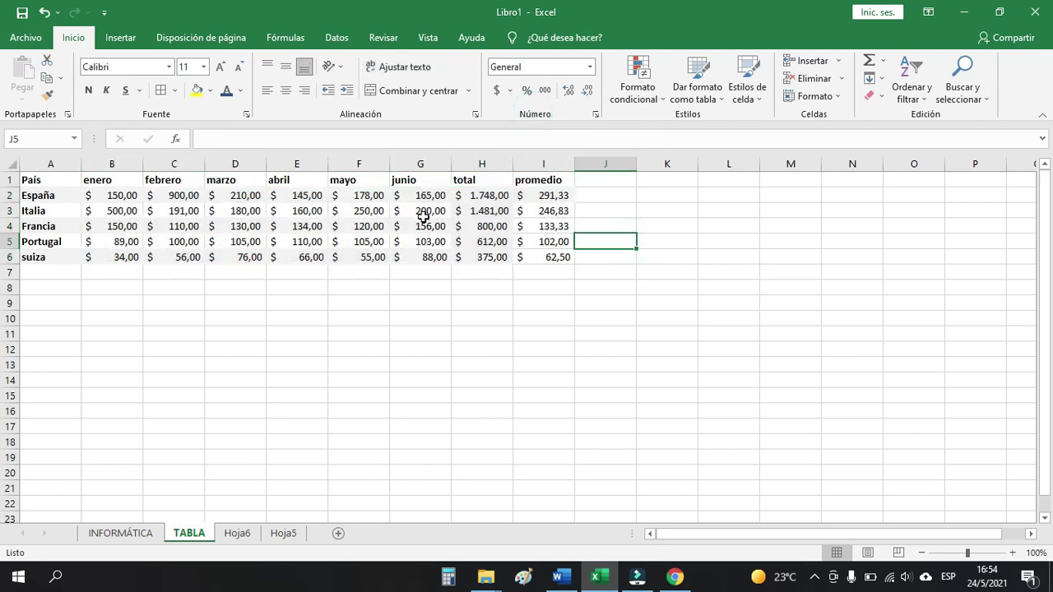
Examine the number format of the table values and the formulas behind España's average and total in I2 and H2.
left_click(503, 190)
left_click(498, 211)
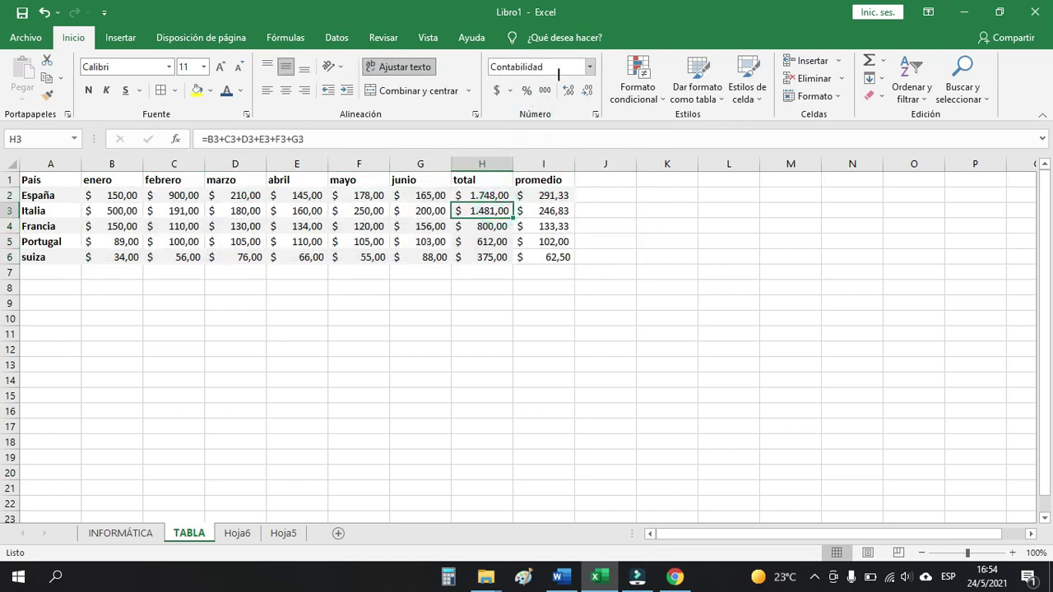
left_click(377, 212)
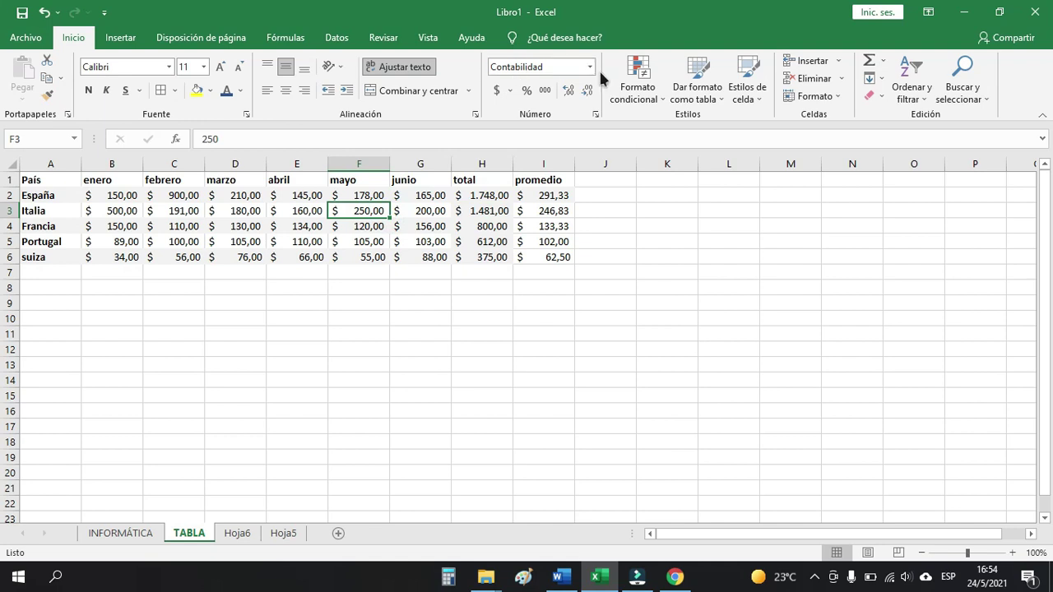
left_click_drag(95, 195, 539, 262)
left_click(613, 282)
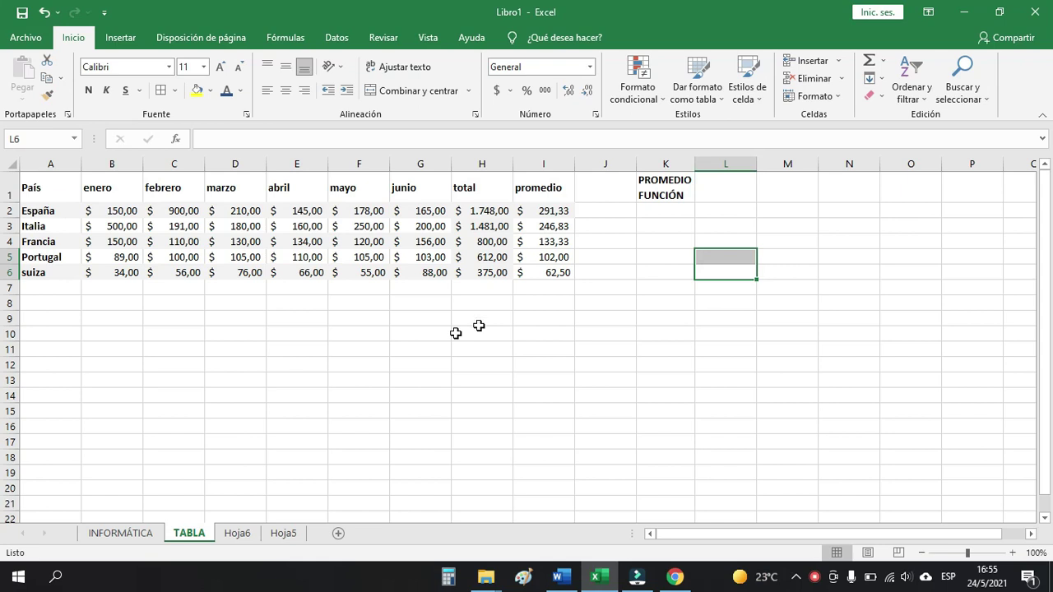
left_click(668, 210)
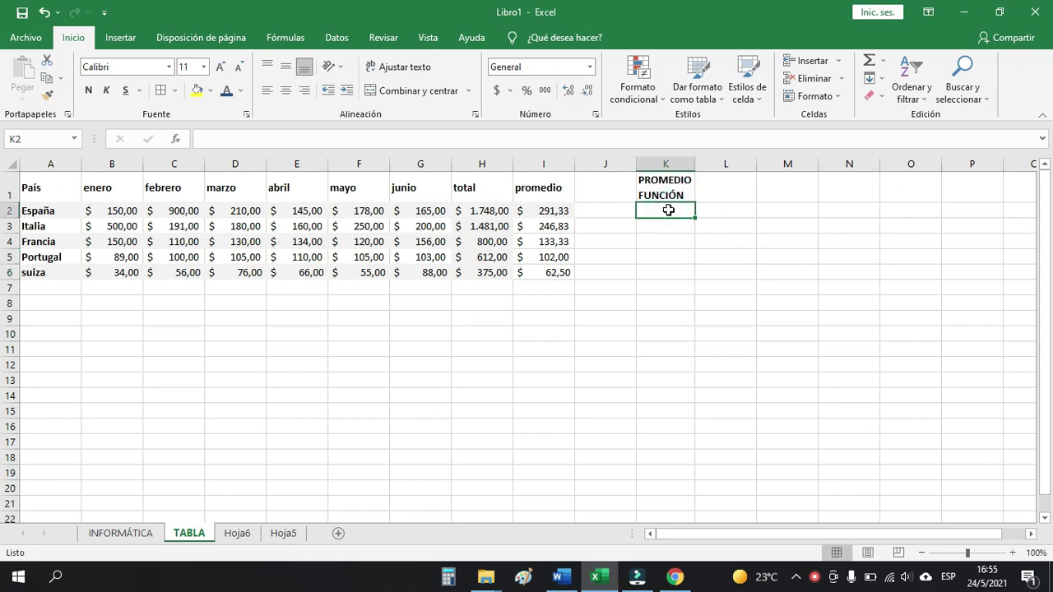
left_click(547, 214)
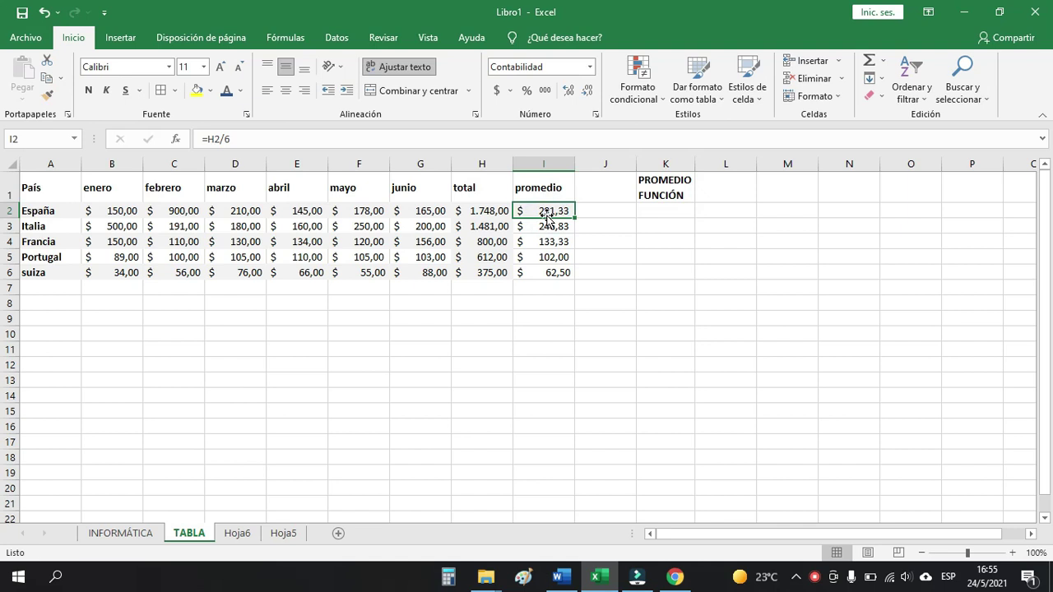
left_click(478, 212)
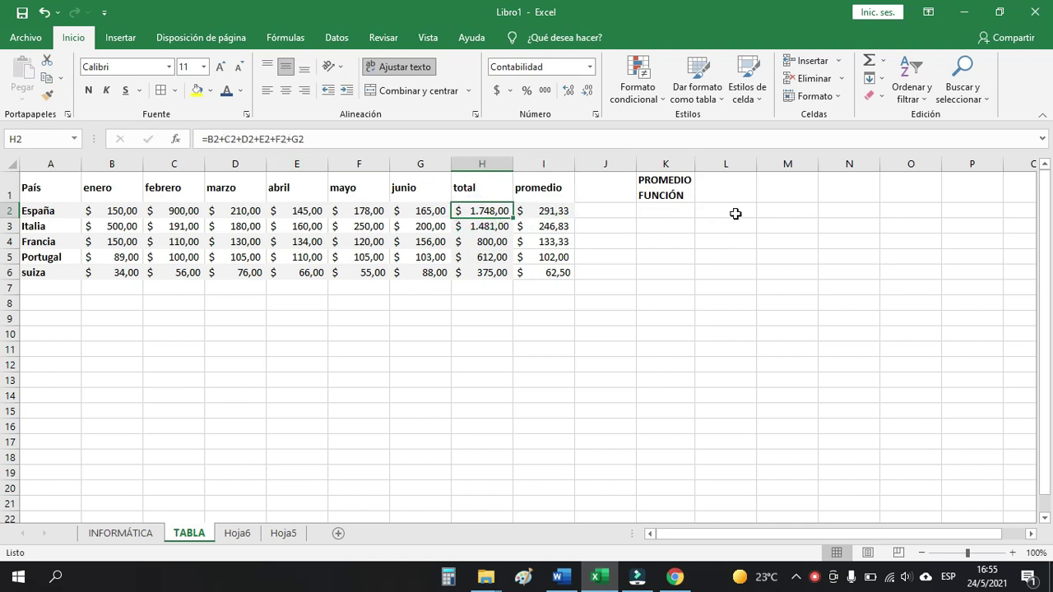
Enter the heading TOTAL in L1 and move the heading PROMEDIO FUNCIÓN from K1 to M1.
left_click(720, 191)
type("TOTAL")
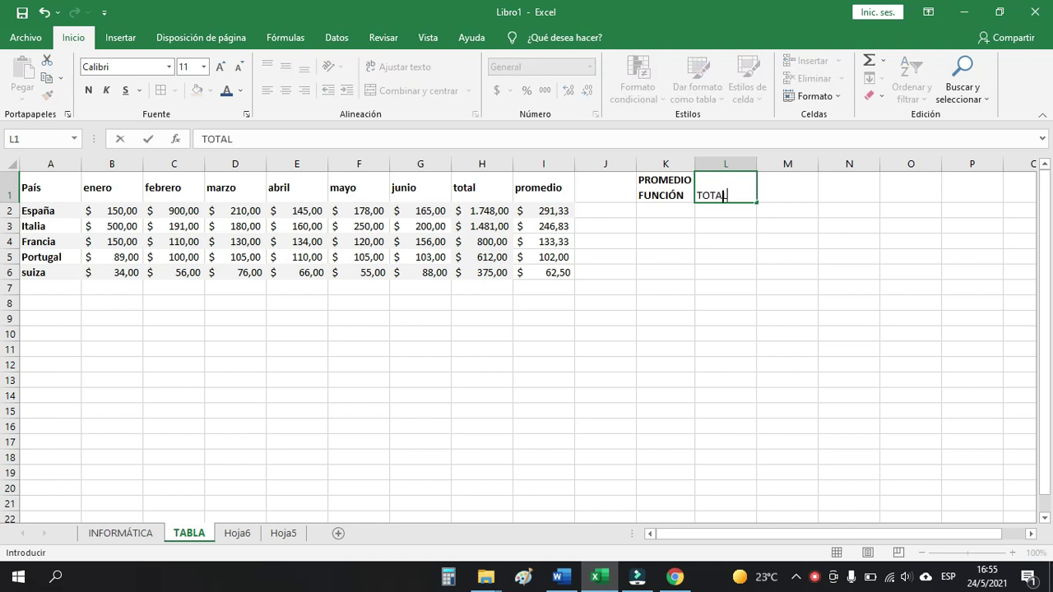
left_click(750, 250)
left_click(727, 186)
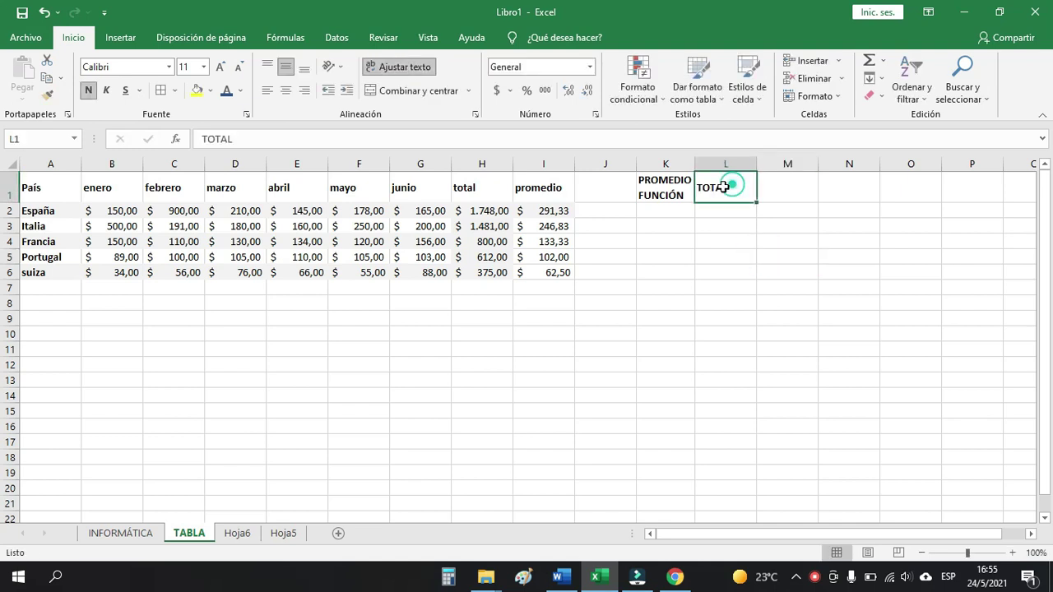
left_click(666, 195)
key("ctrl+c")
left_click(768, 195)
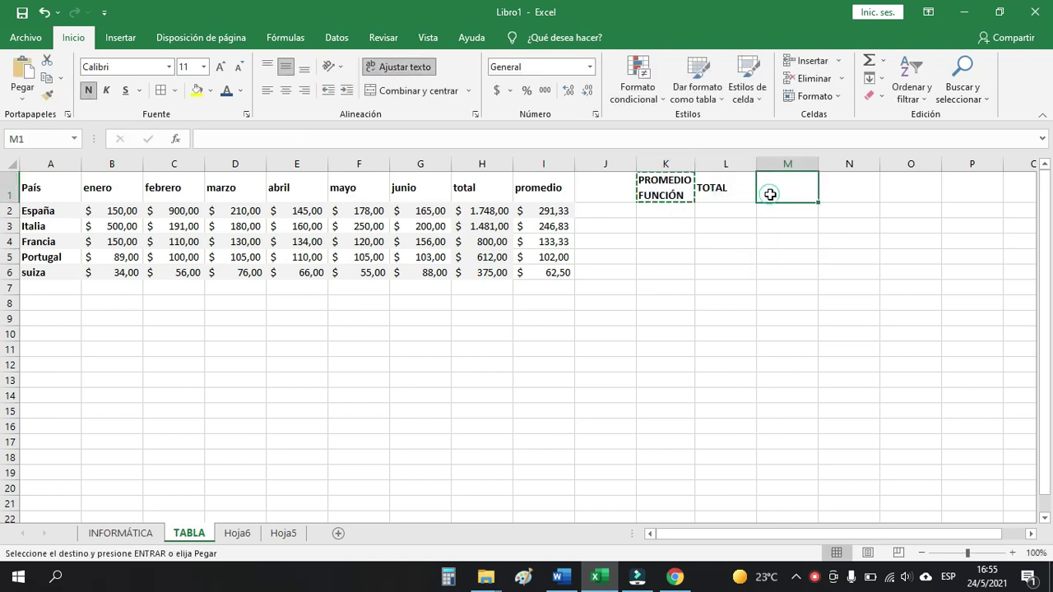
key("ctrl+v")
Insert the SUMA function in L2 for España's total and start picking the cell range for Número1.
left_click(722, 208)
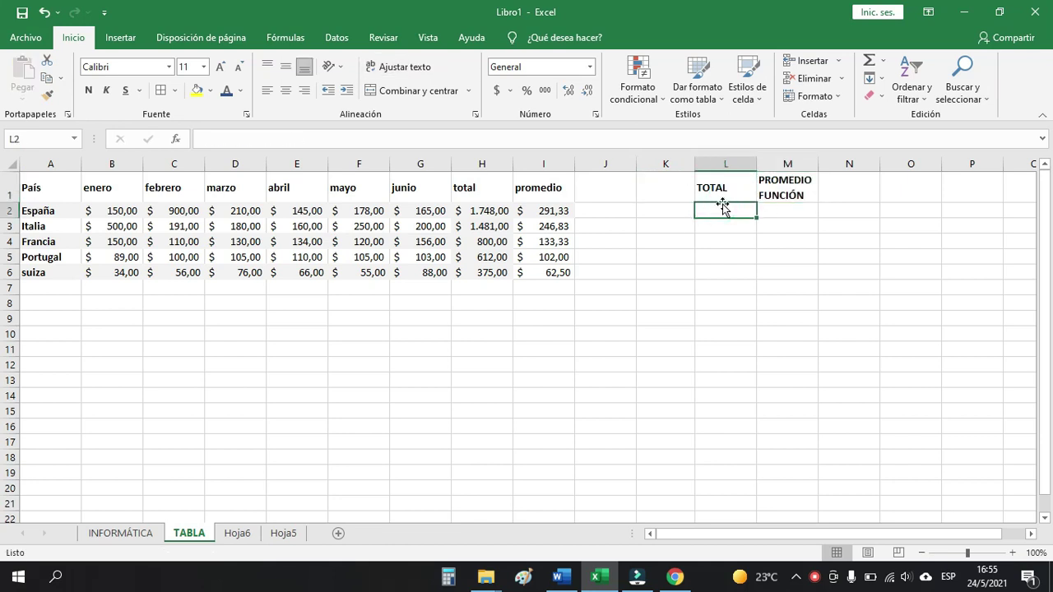
left_click(296, 40)
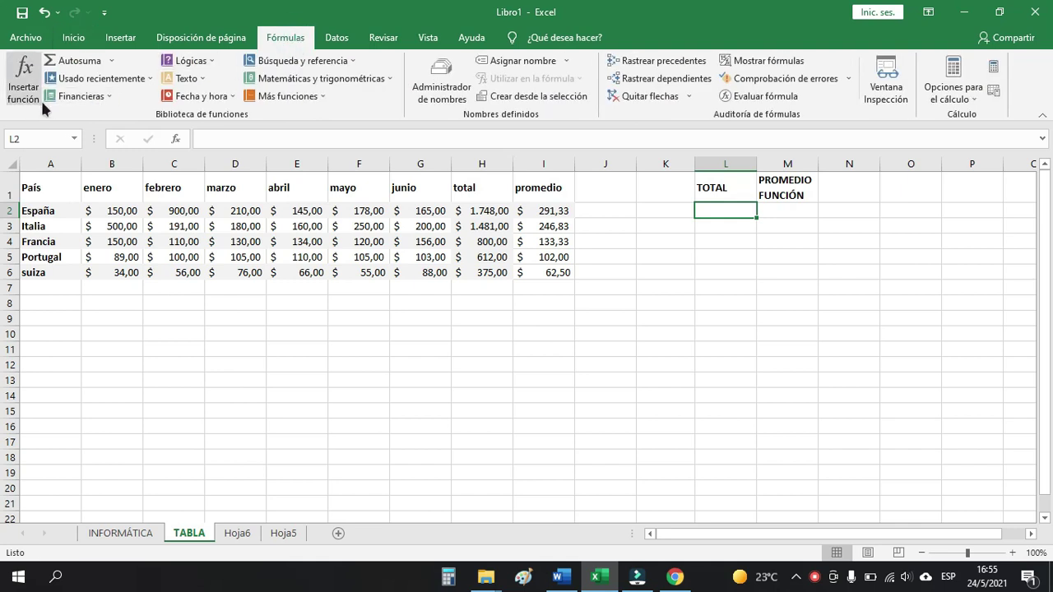
left_click(25, 82)
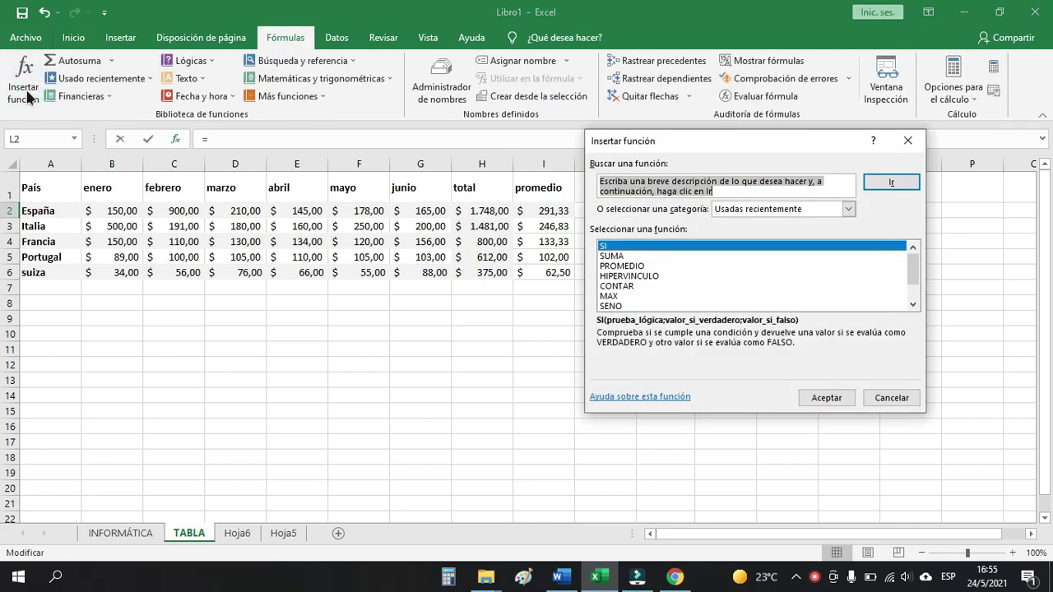
left_click_drag(662, 133, 510, 47)
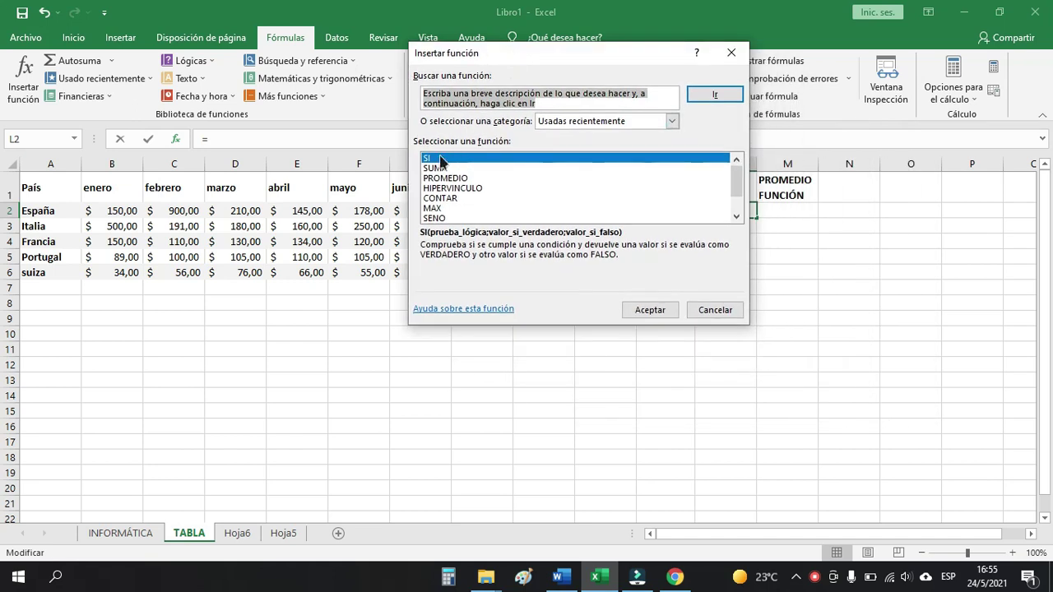
left_click(443, 168)
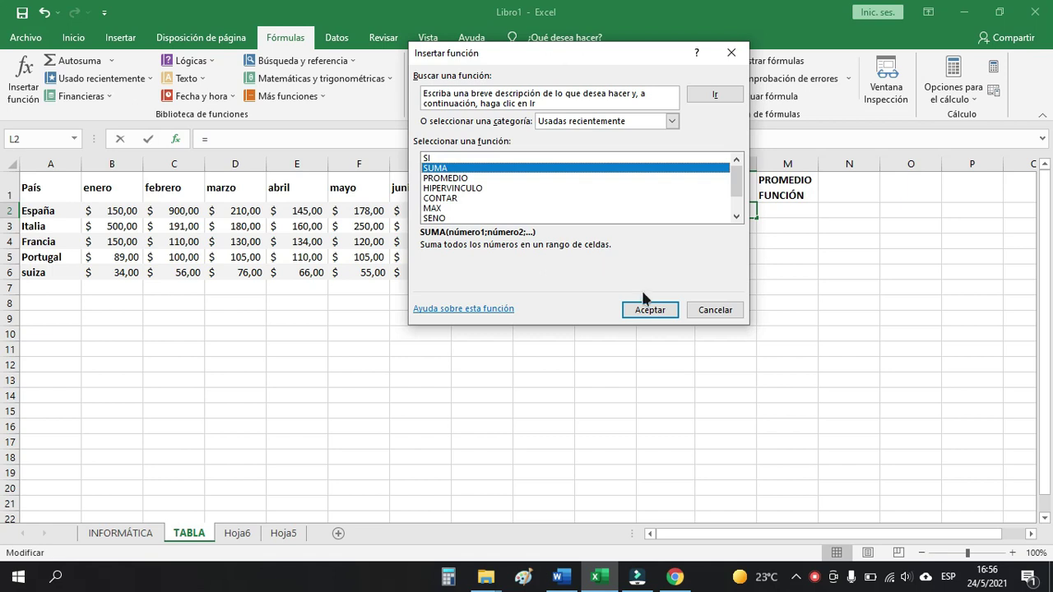
left_click(652, 310)
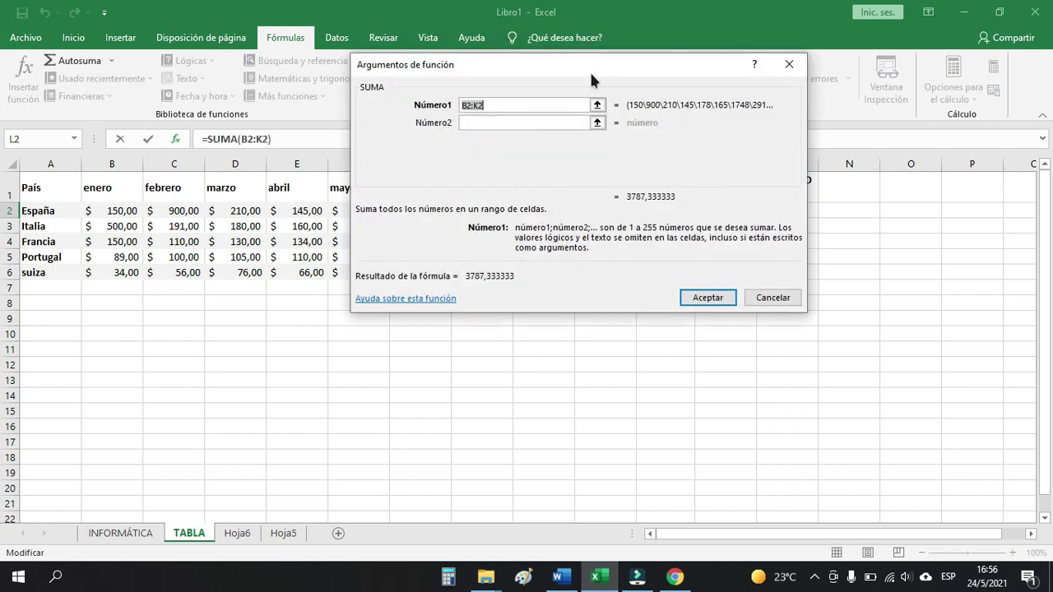
left_click_drag(589, 64, 570, 49)
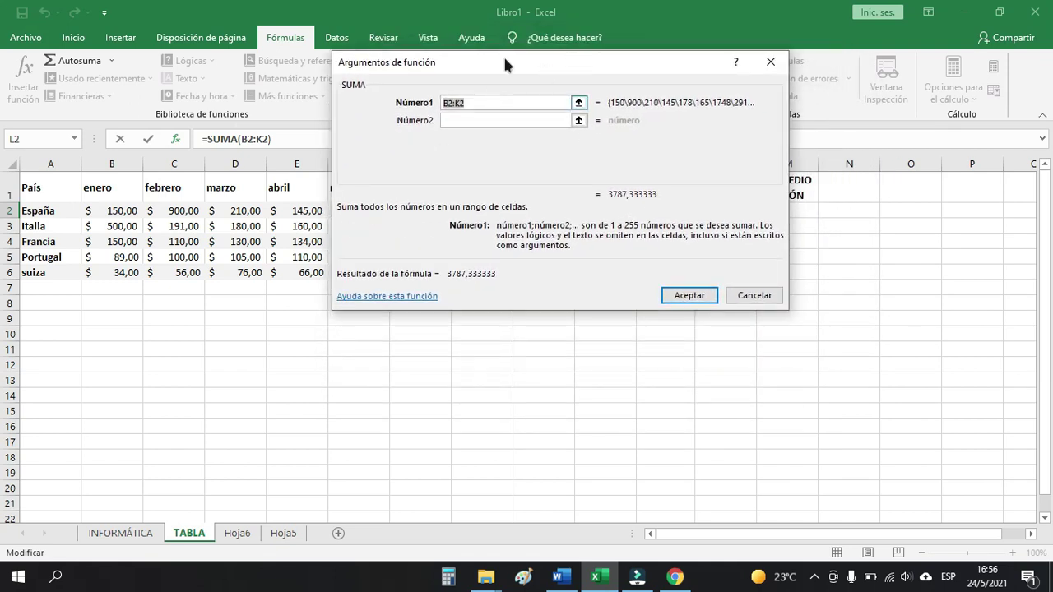
left_click(579, 104)
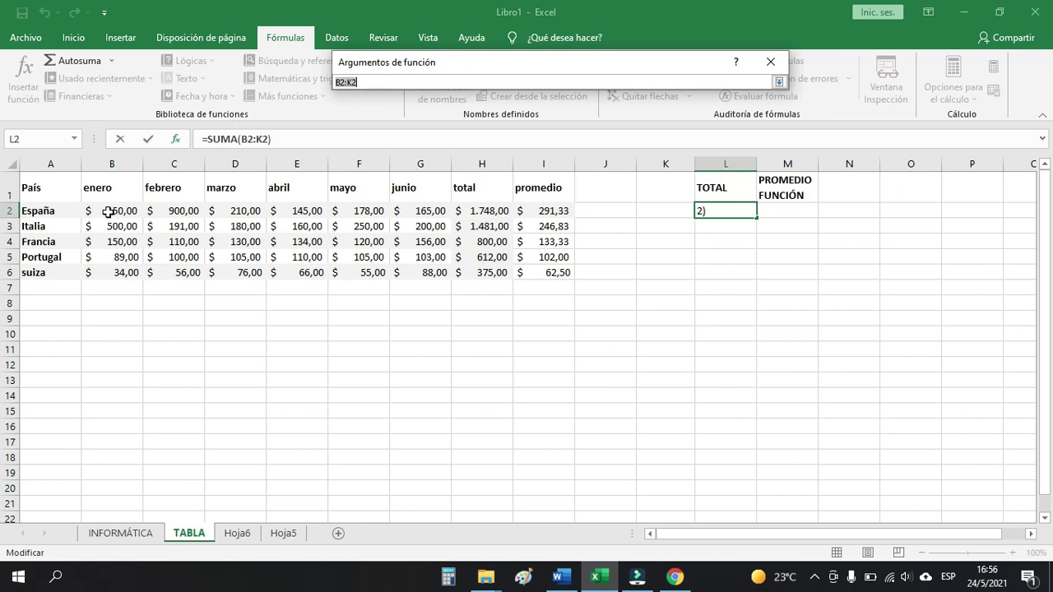
left_click_drag(97, 213, 433, 215)
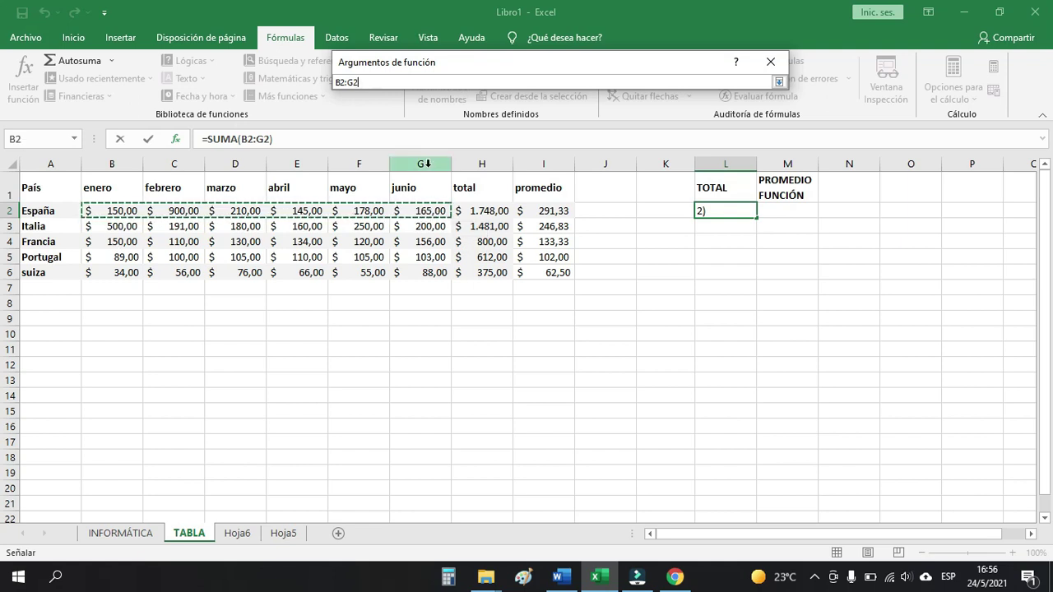
left_click_drag(102, 212, 503, 271)
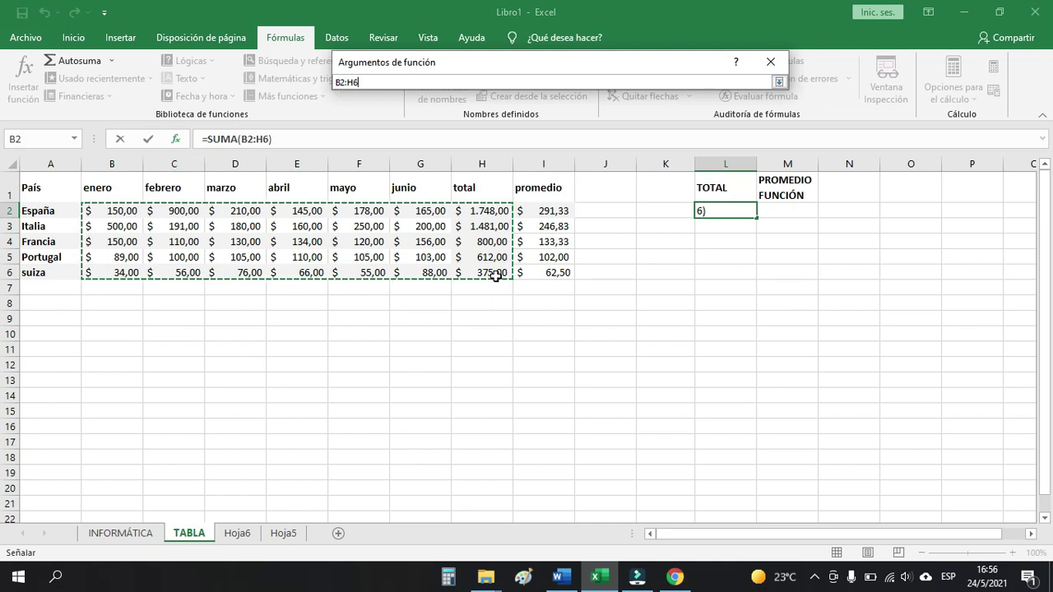
left_click(124, 211)
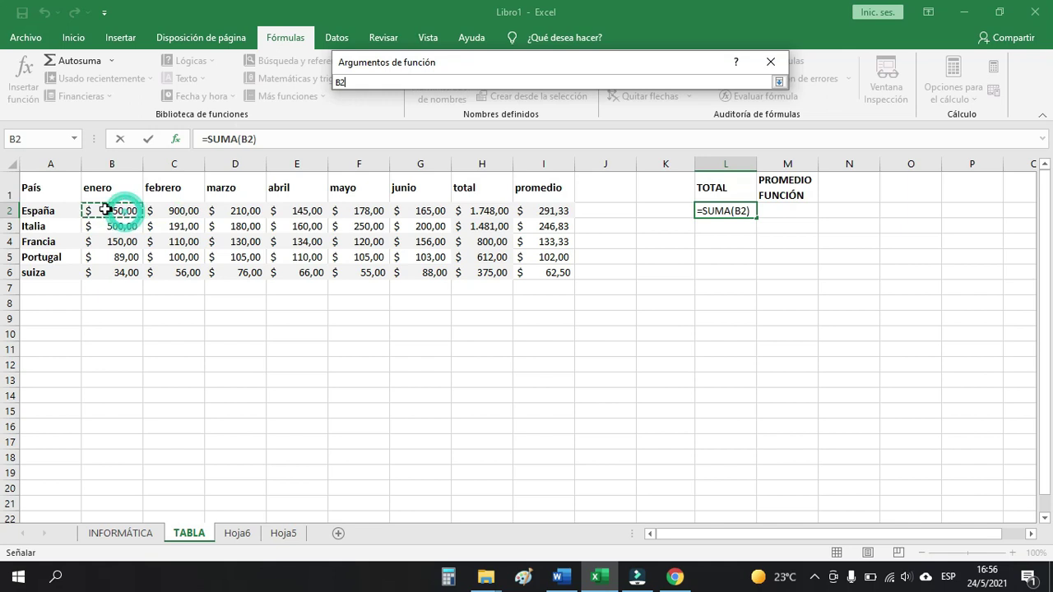
Set the Número1 argument of SUMA to España's monthly values B2:G2 and accept the function.
left_click_drag(136, 213, 421, 211)
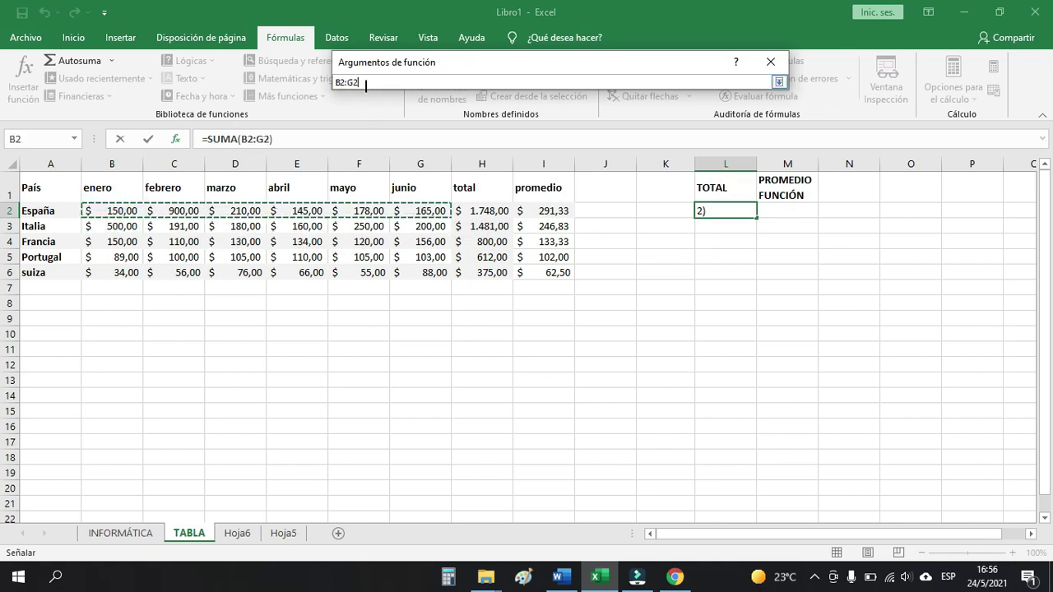
left_click(778, 82)
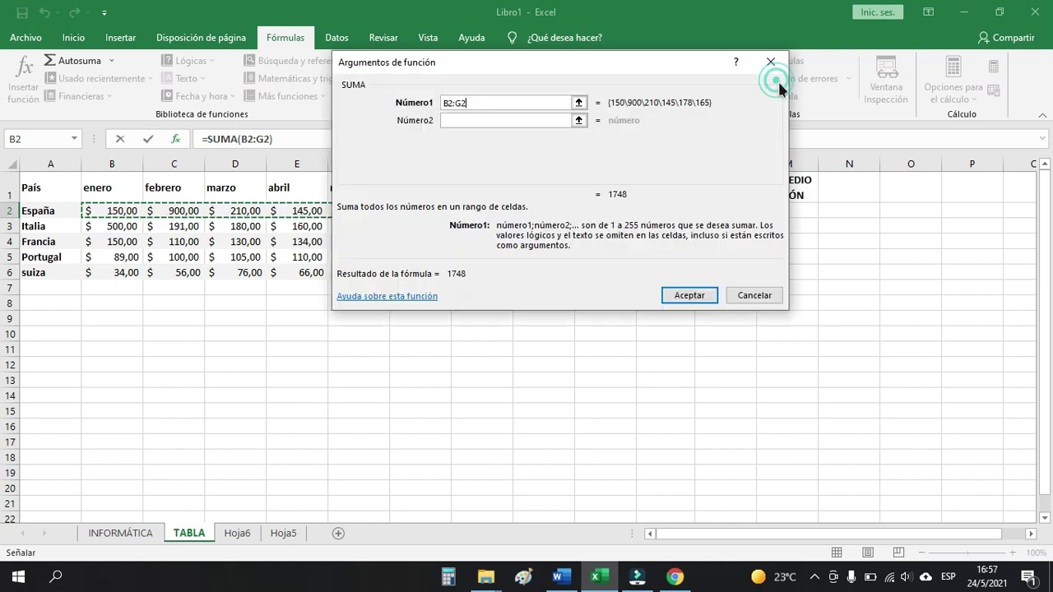
left_click(690, 296)
Compare España's addition formula in H2 with the SUMA function in L2.
left_click(746, 236)
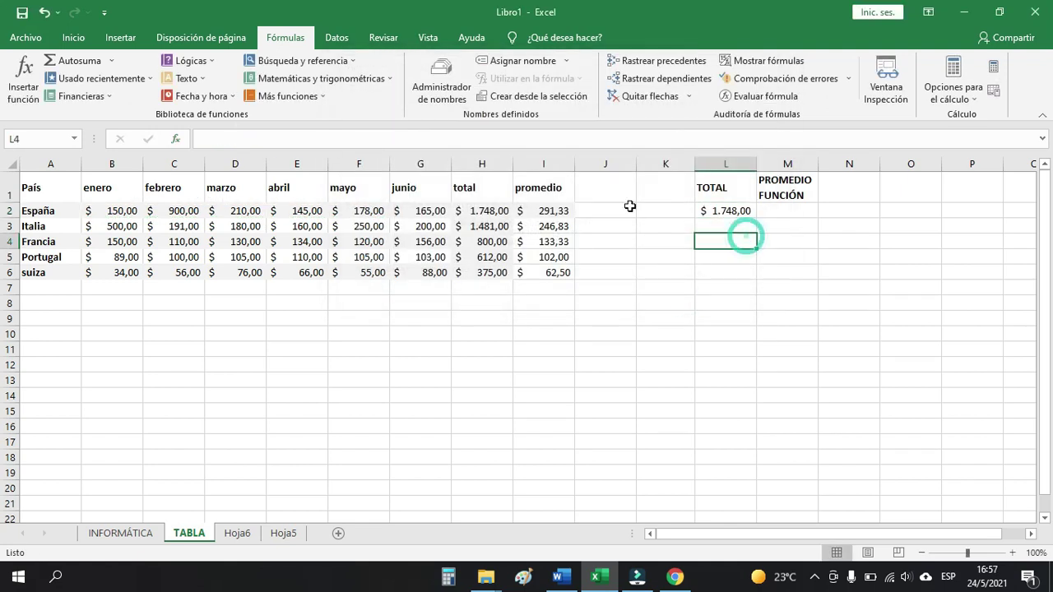
left_click(488, 211)
left_click(718, 211)
left_click(484, 211)
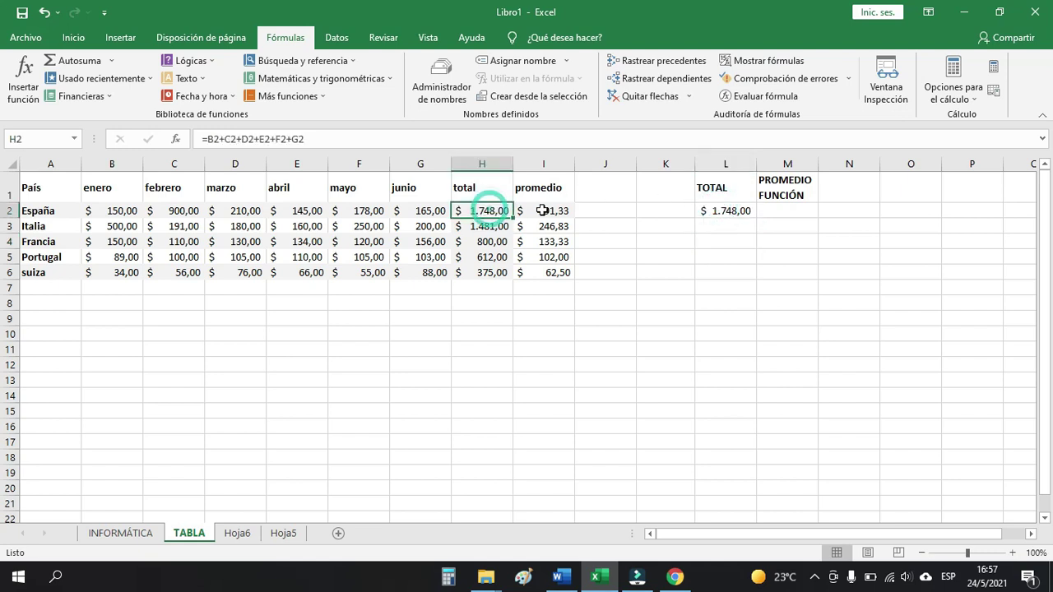
left_click(741, 216)
left_click(498, 214)
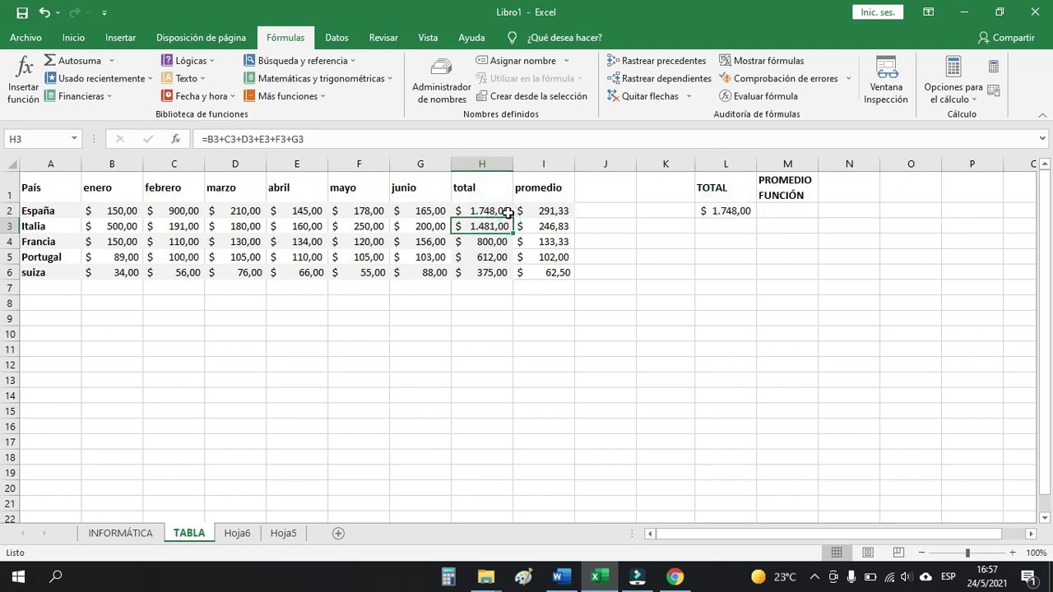
left_click(717, 214)
Insert the SUMA function in L3 with Italia's monthly values B3:G3 as Número1.
left_click(727, 227)
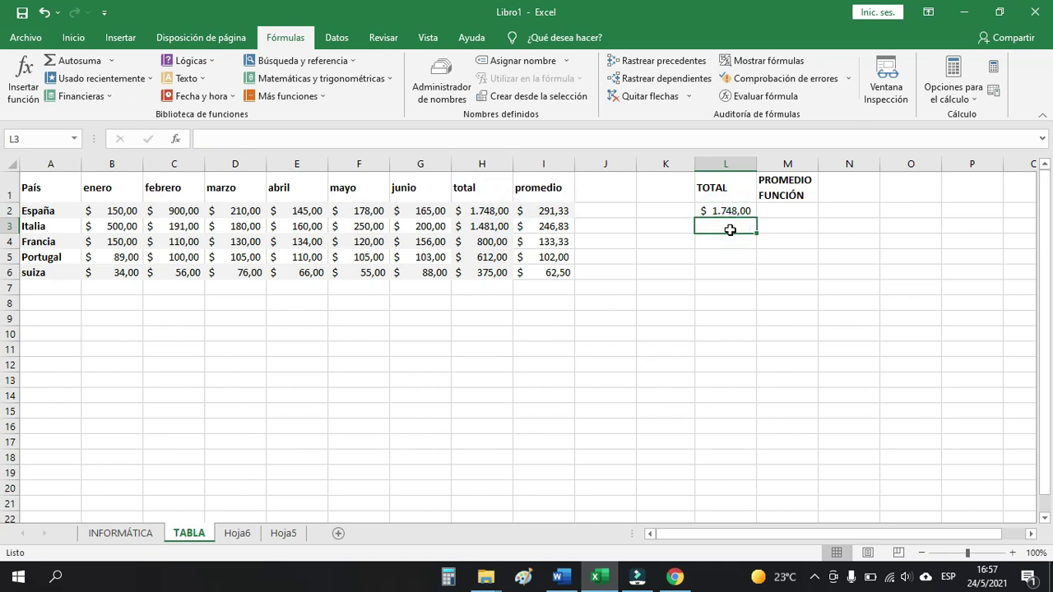
left_click(28, 78)
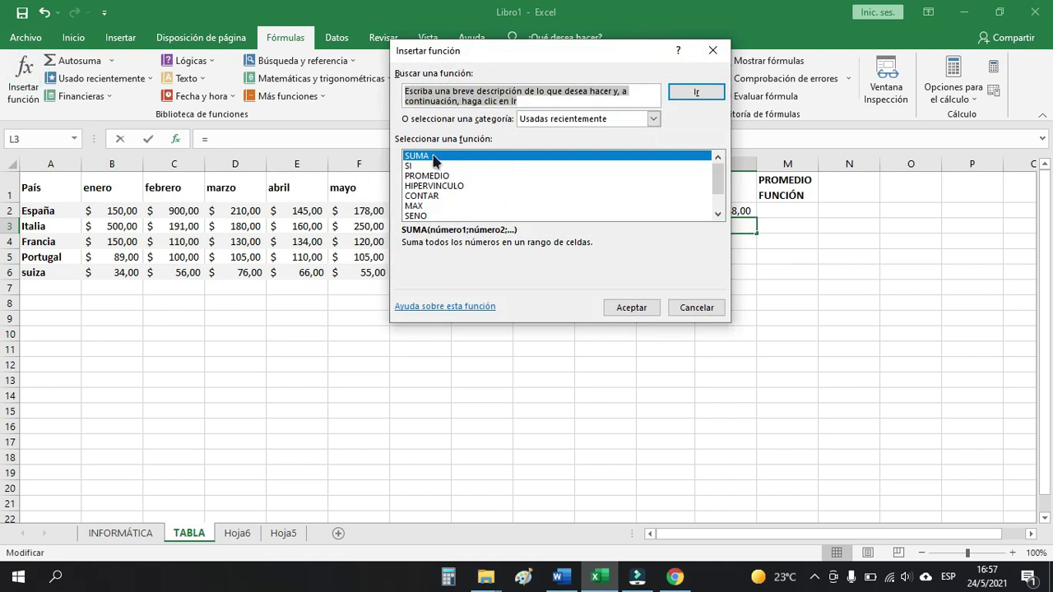
left_click(626, 303)
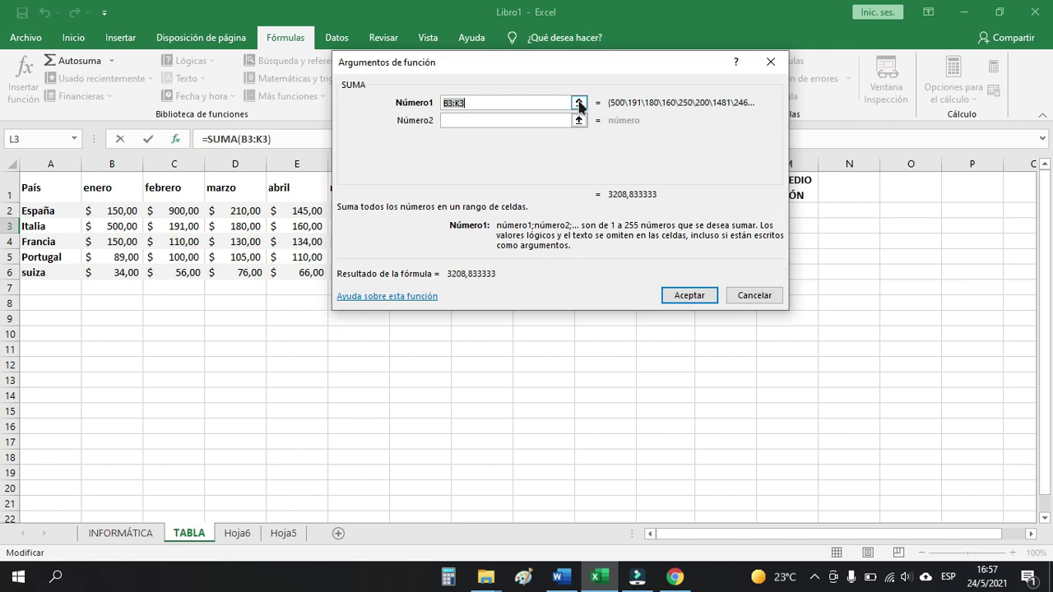
left_click(579, 102)
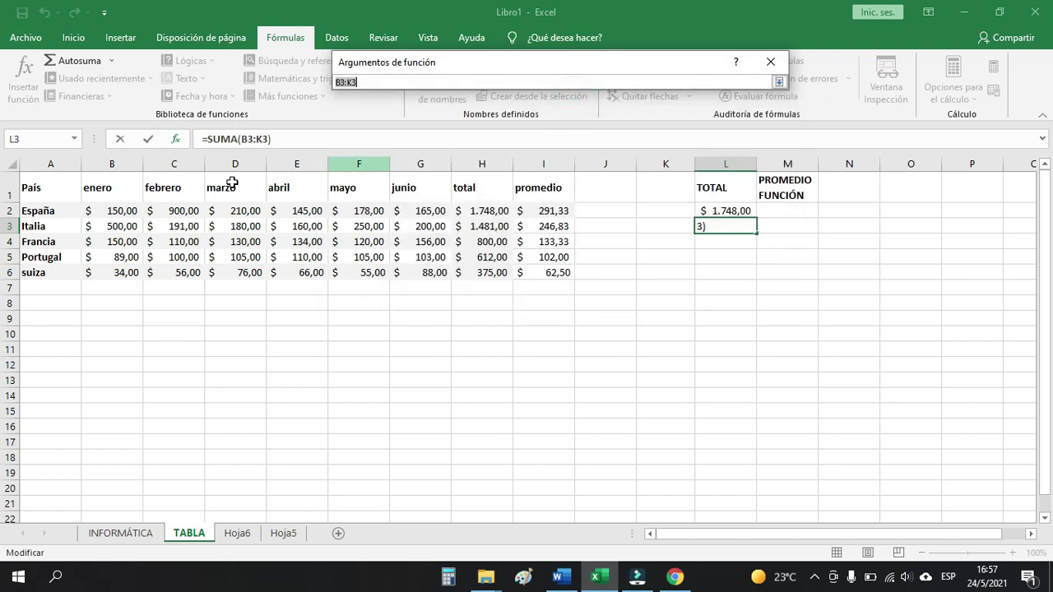
left_click_drag(97, 226, 429, 230)
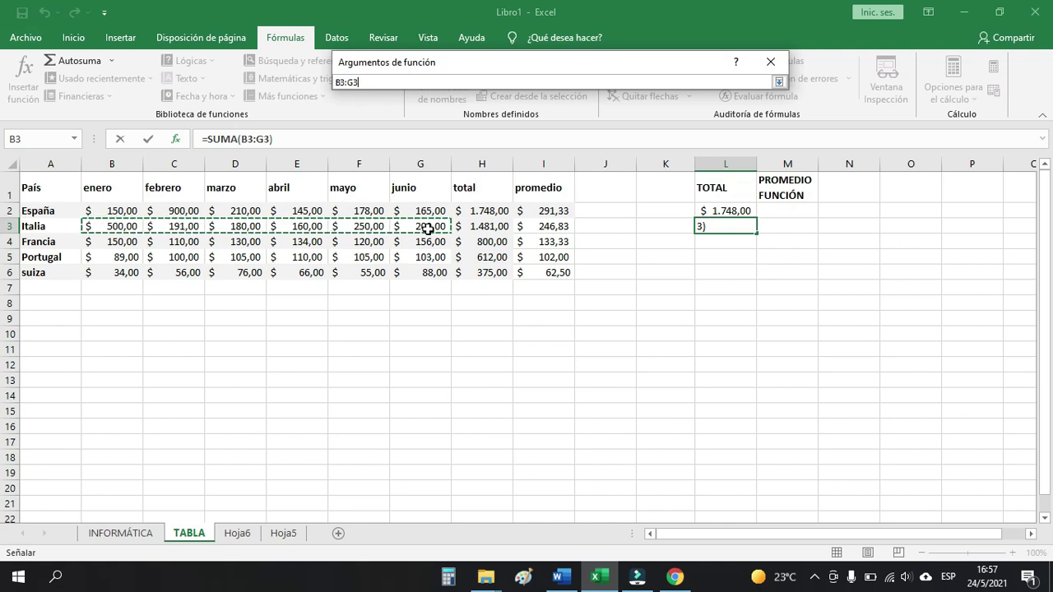
left_click(778, 82)
left_click(700, 296)
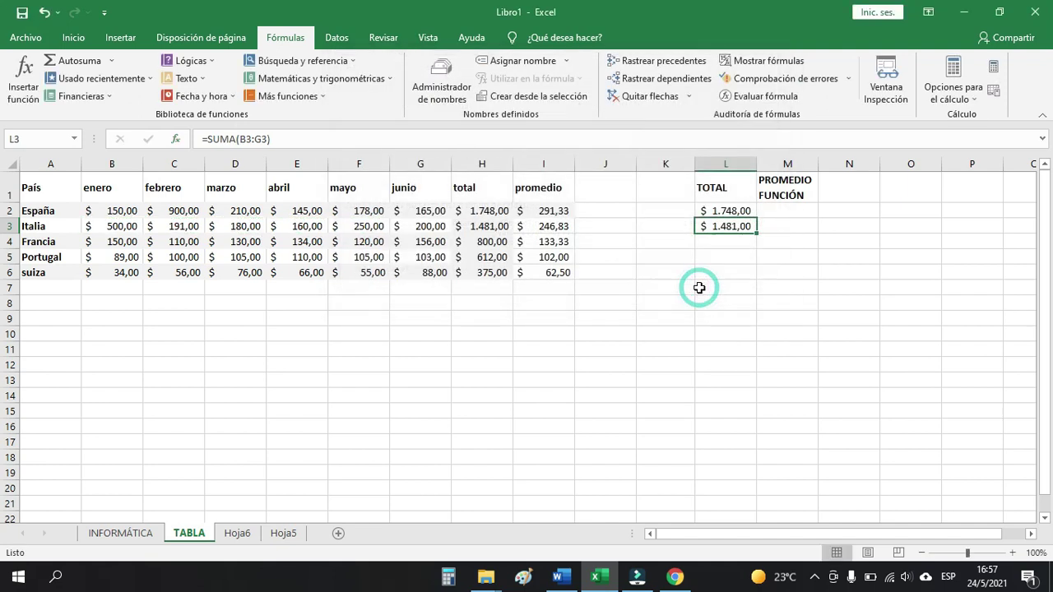
Compare Italia's addition formula in H3 with the SUMA function in L3.
left_click(727, 240)
left_click(496, 231)
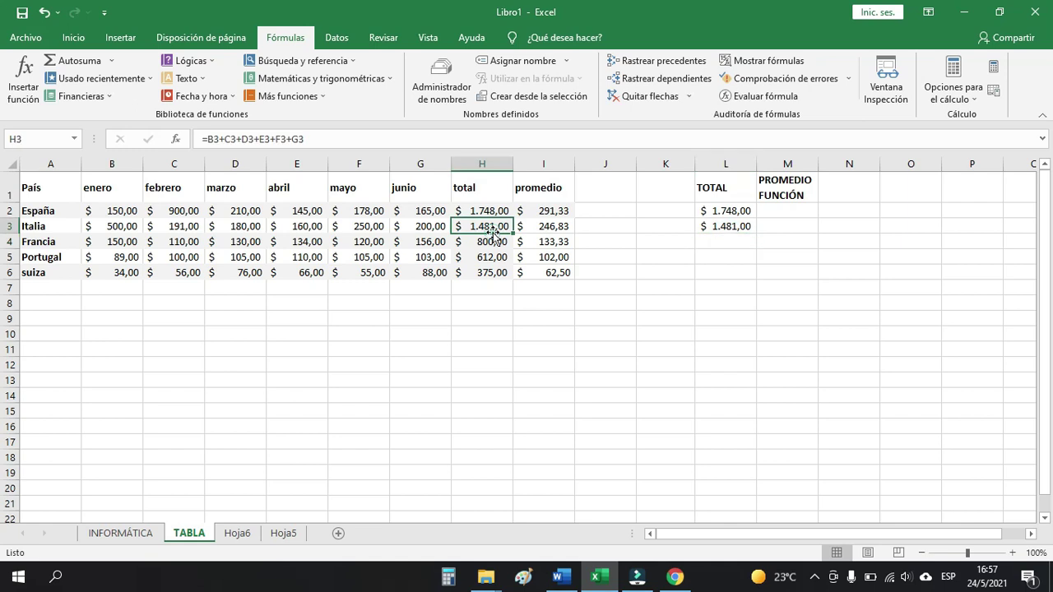
left_click(732, 231)
left_click(499, 230)
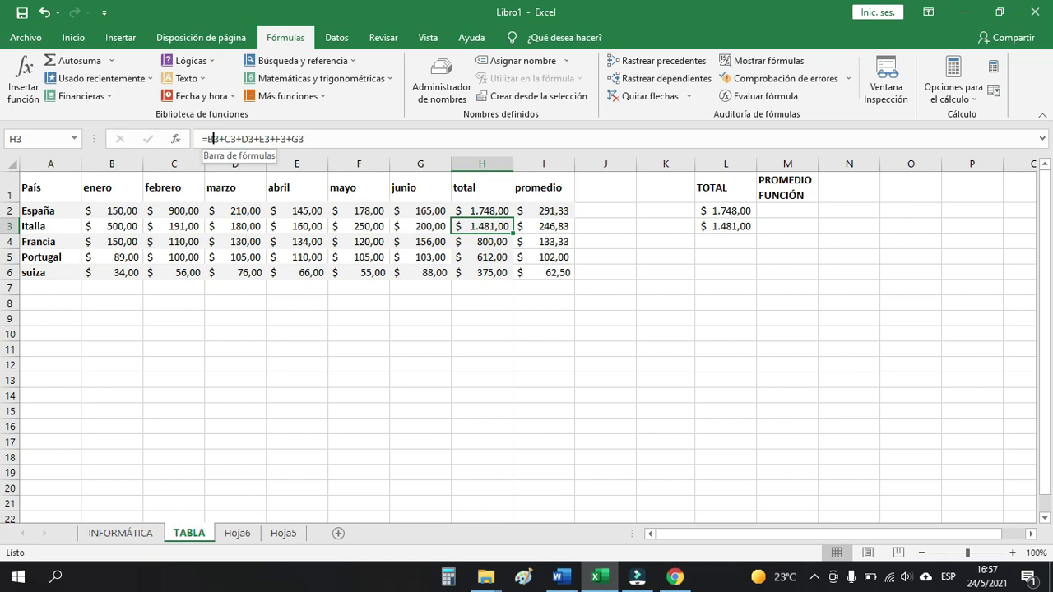
Fill the SUMA function down to L6, first from L3 and again from L2, to total the remaining countries.
left_click(733, 231)
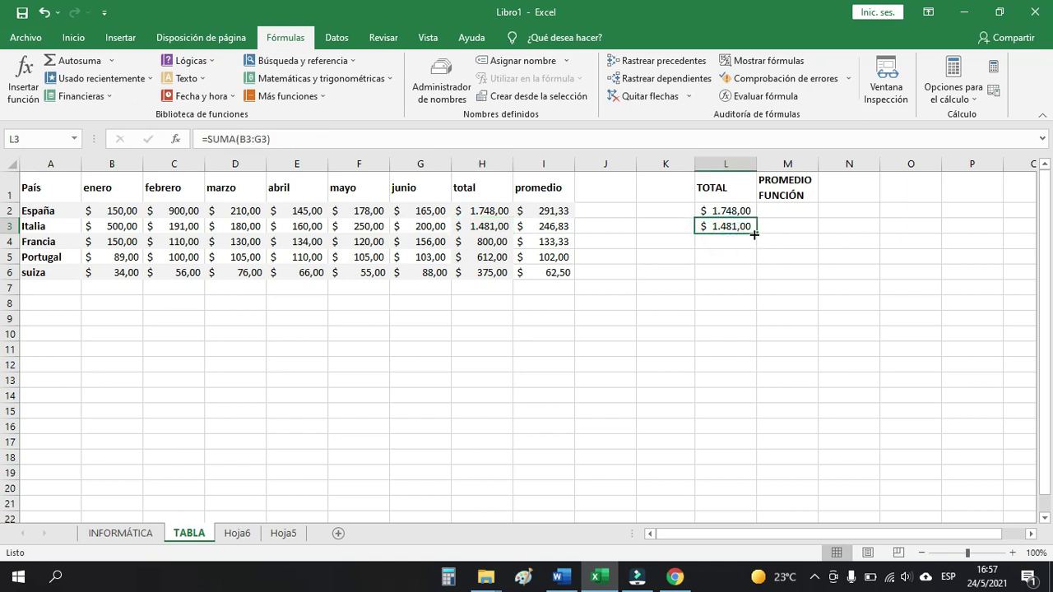
left_click_drag(756, 234, 757, 275)
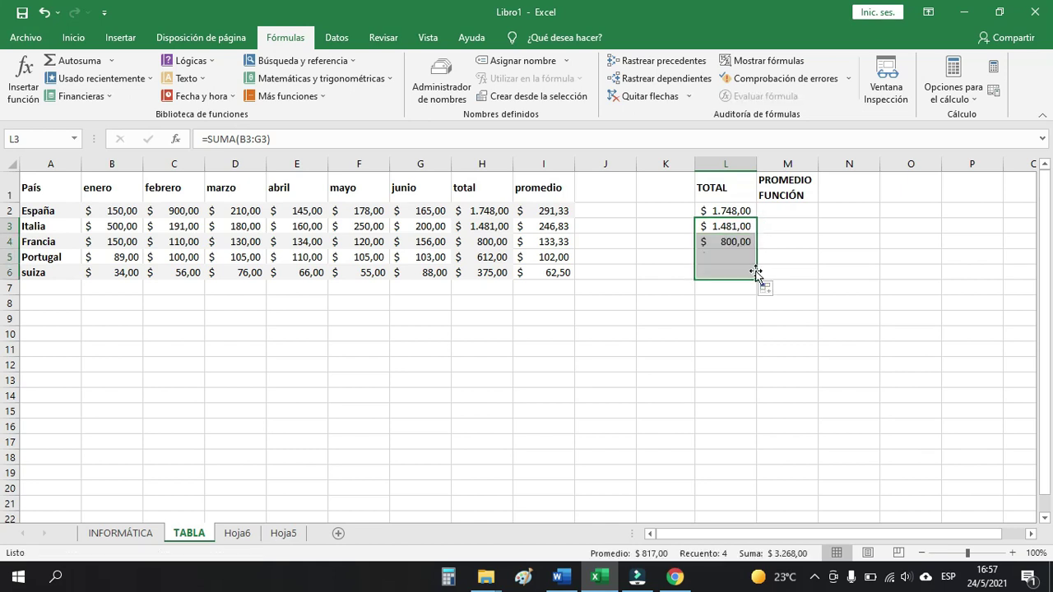
left_click(741, 212)
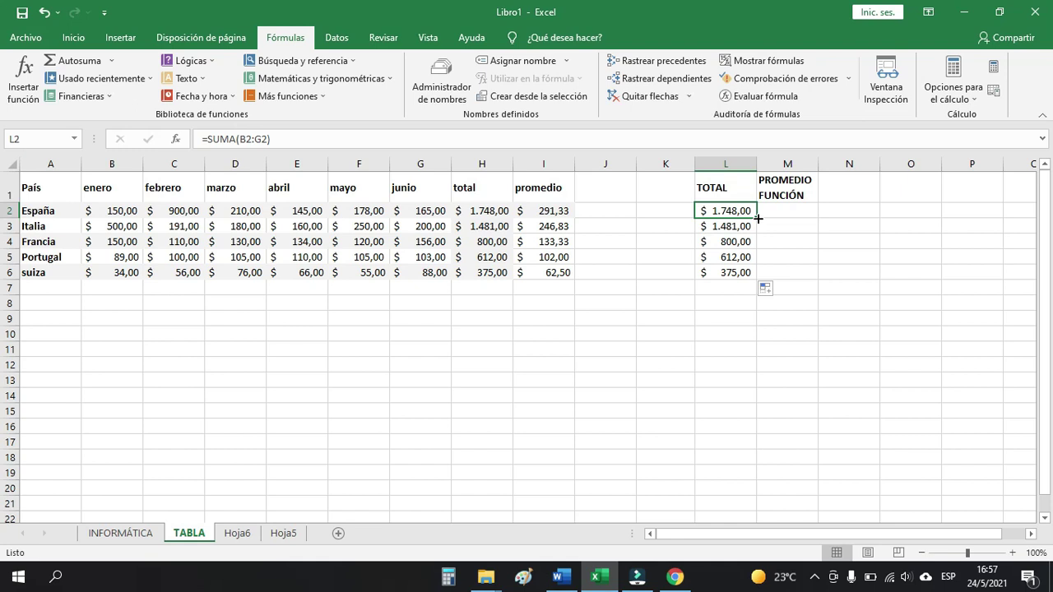
left_click_drag(757, 218, 760, 276)
left_click(678, 316)
left_click(734, 210)
Insert the PROMEDIO function in M2 for España's average.
left_click(795, 210)
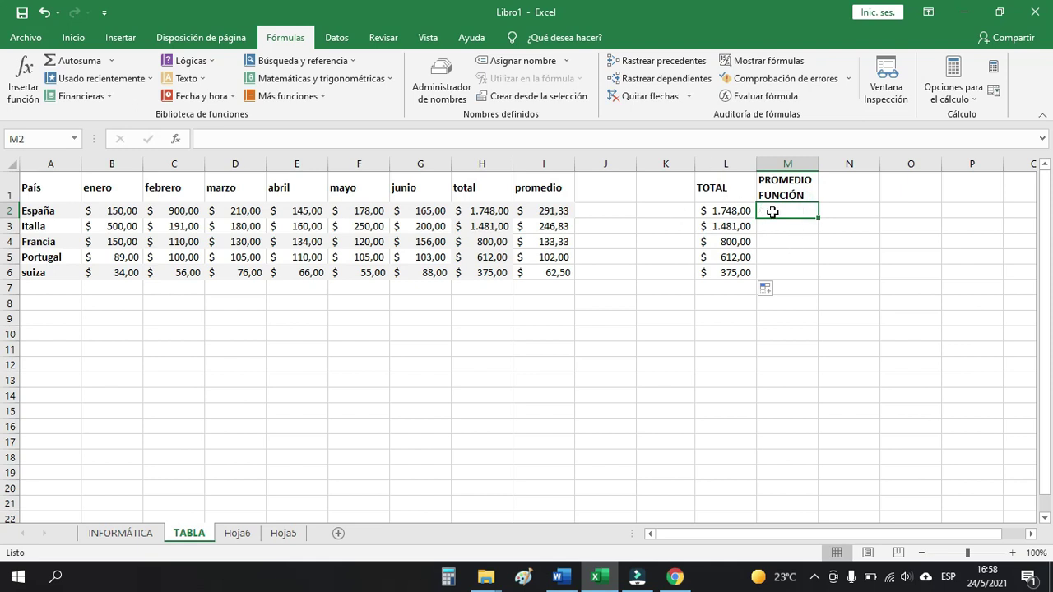
left_click(601, 334)
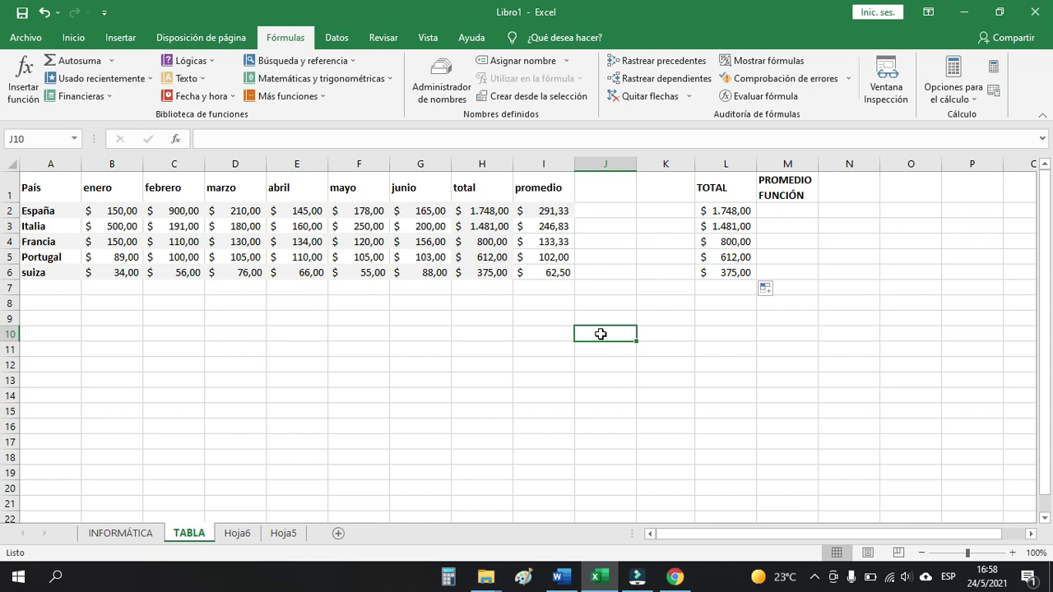
left_click(773, 212)
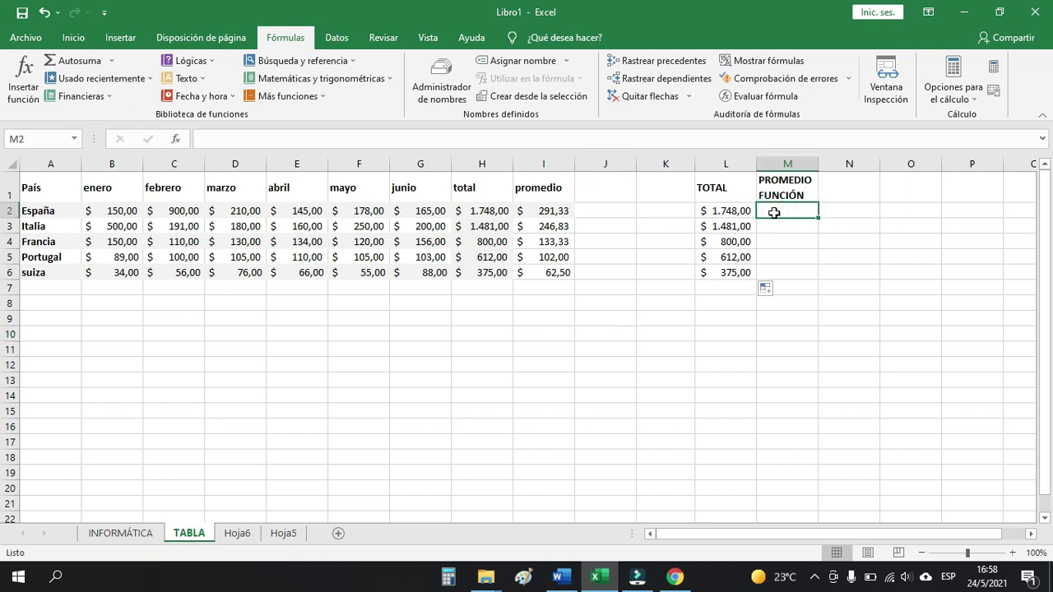
left_click(24, 81)
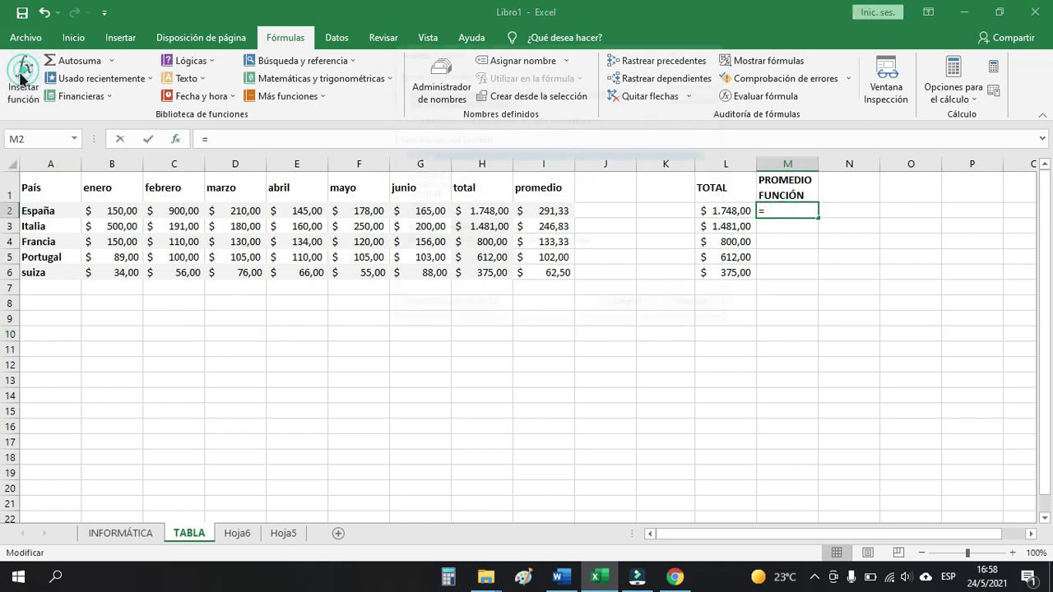
left_click(429, 177)
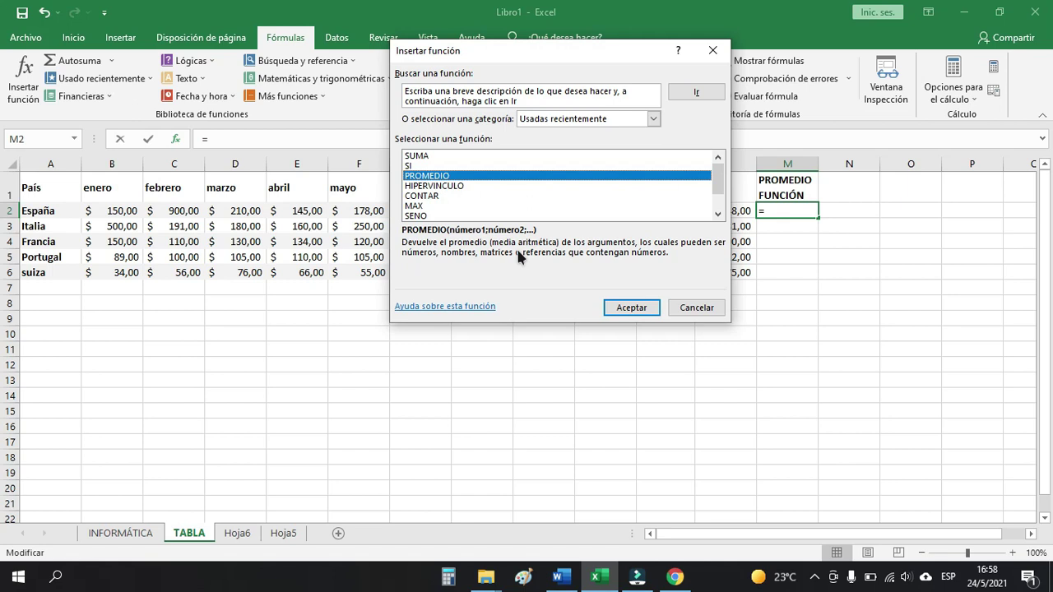
left_click(622, 309)
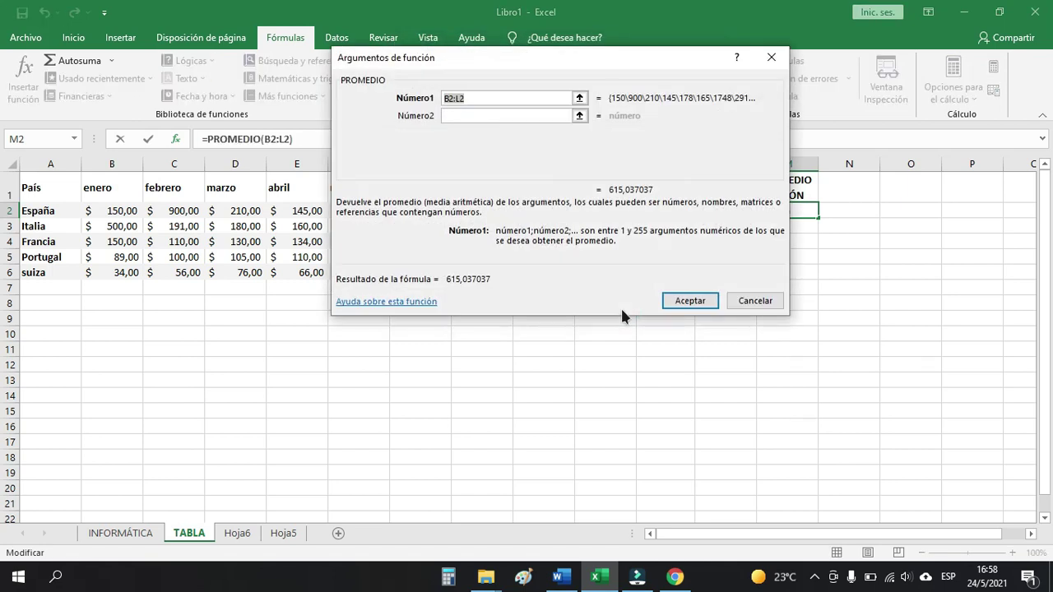
Set the Número1 argument of PROMEDIO to España's monthly values B2:G2 and accept the function.
left_click(579, 98)
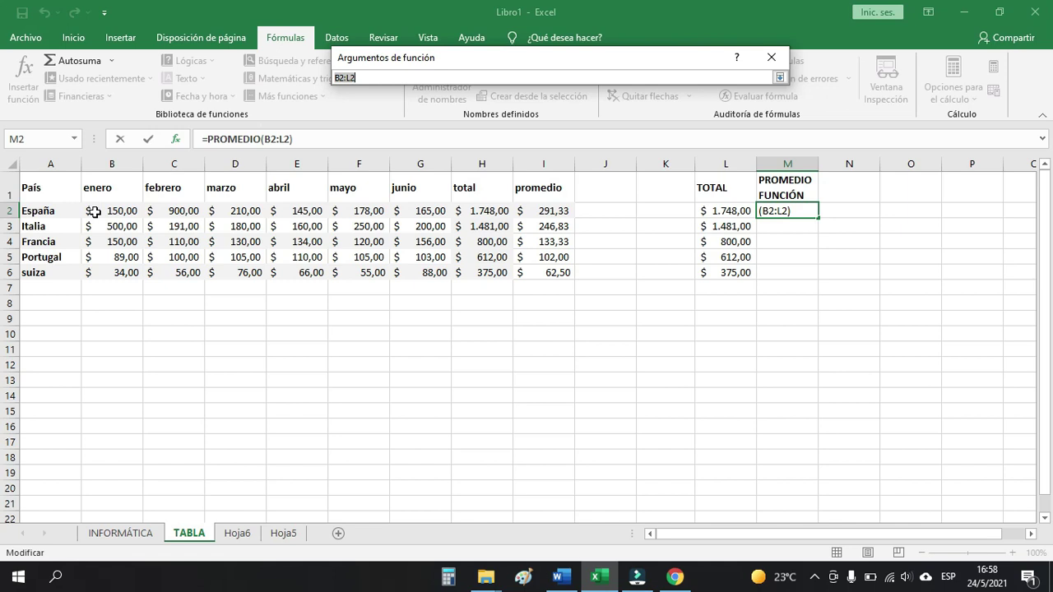
left_click_drag(94, 213, 440, 214)
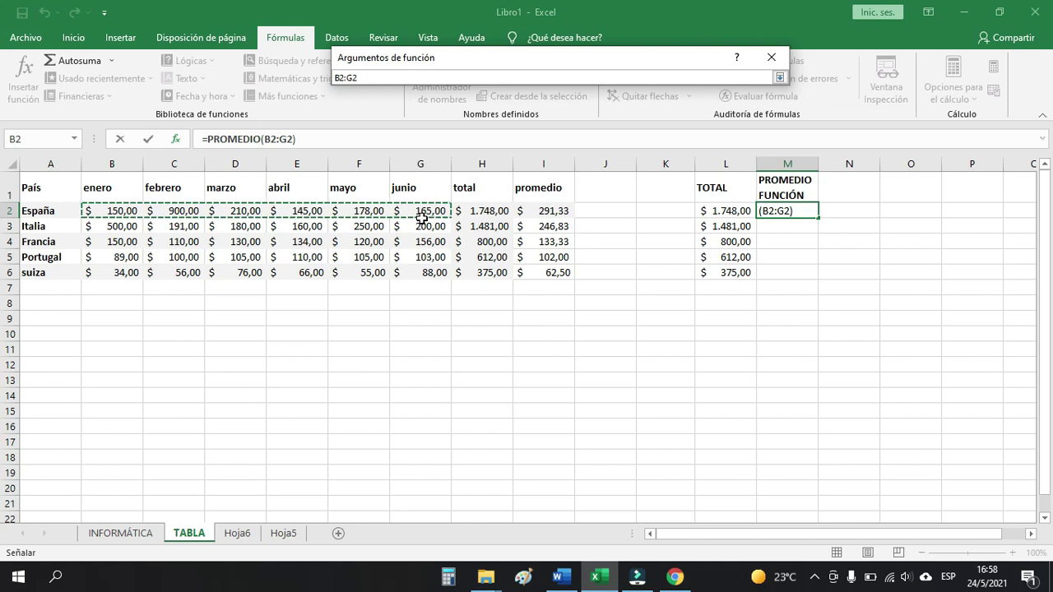
left_click(779, 77)
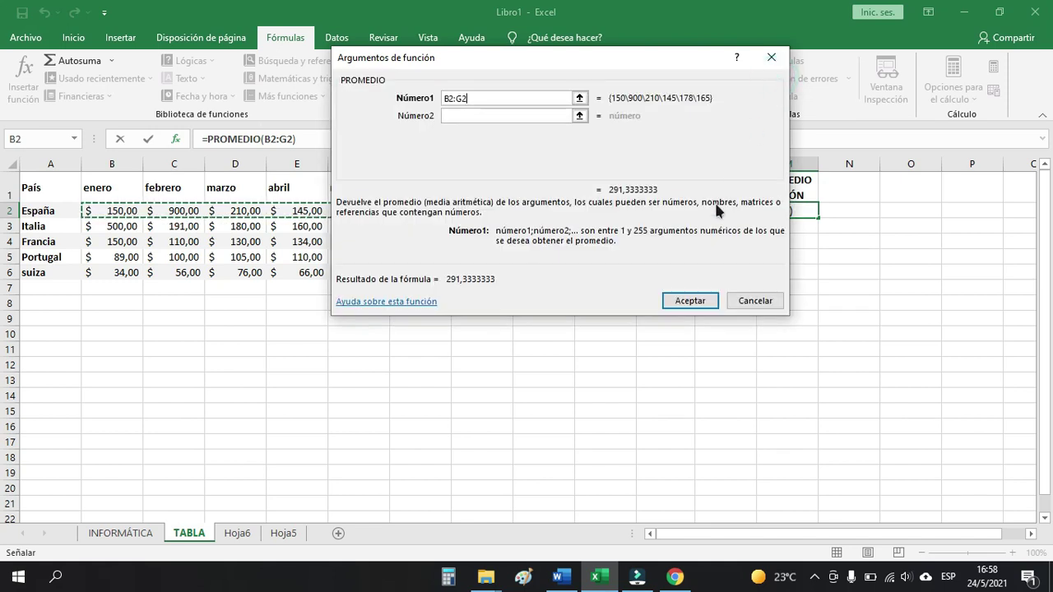
left_click(690, 301)
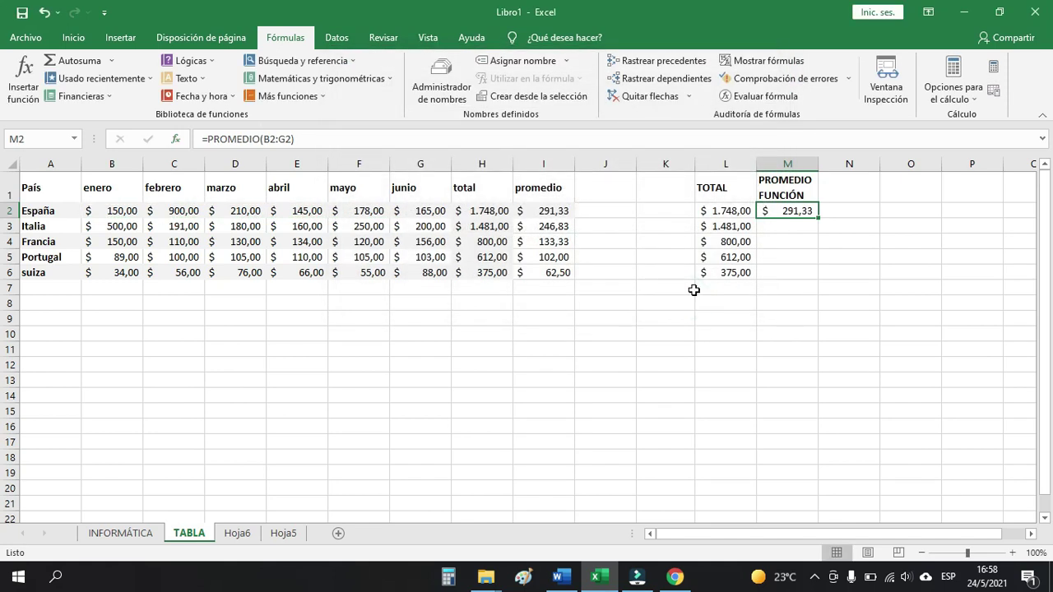
Compare España's average formula in I2 with PROMEDIO in M2, and fill the function from M2 down to M6.
left_click(571, 210)
left_click(782, 211)
left_click(556, 213)
left_click(783, 213)
left_click_drag(819, 218, 823, 278)
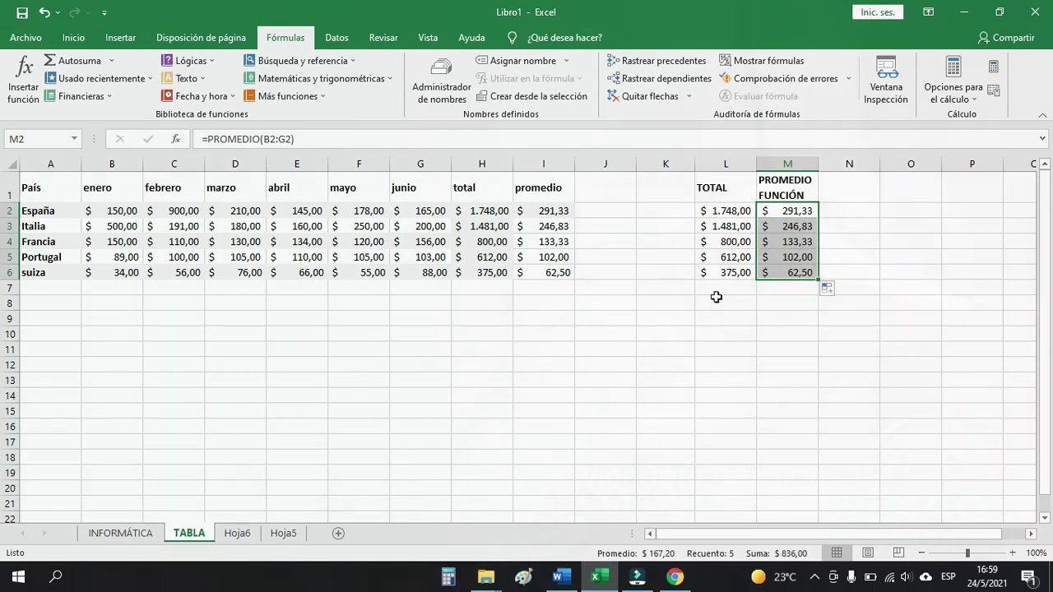